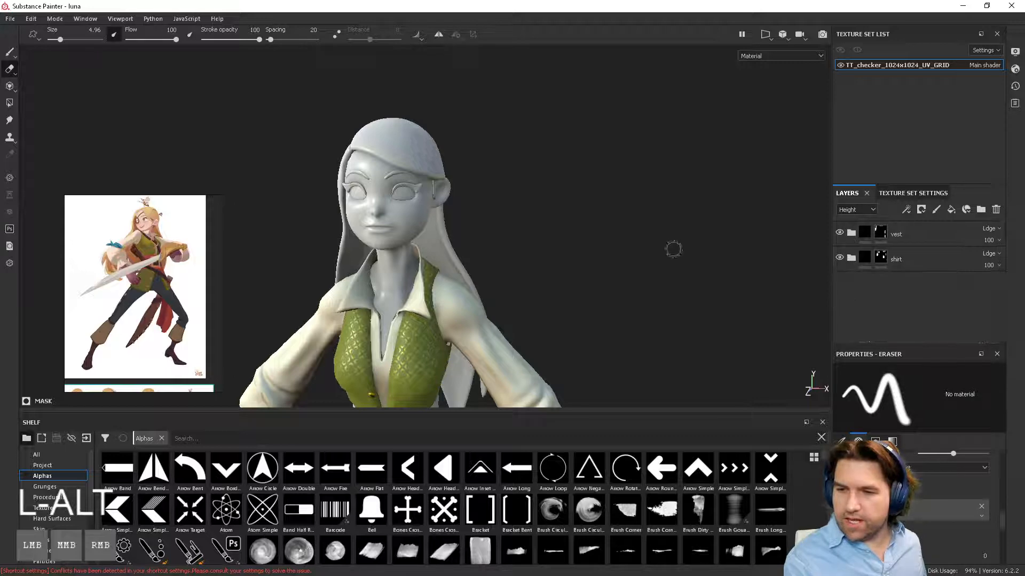
Add a new folder above the vest folder in the layer stack and name it Skin.
left_click_drag(673, 247, 720, 258, "alt")
right_click_drag(720, 258, 630, 233, "alt")
left_click_drag(630, 234, 758, 243, "alt")
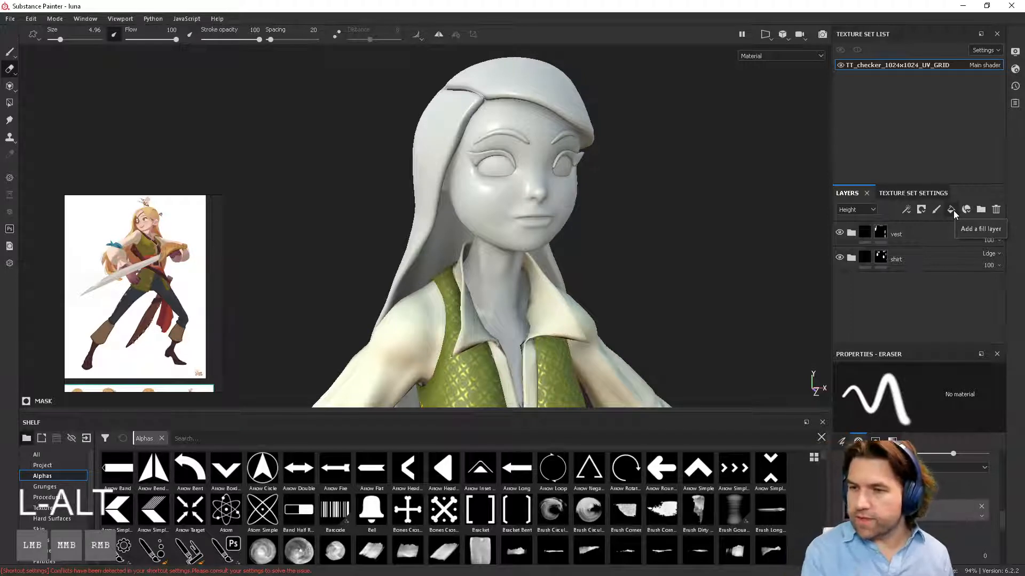
left_click(981, 210)
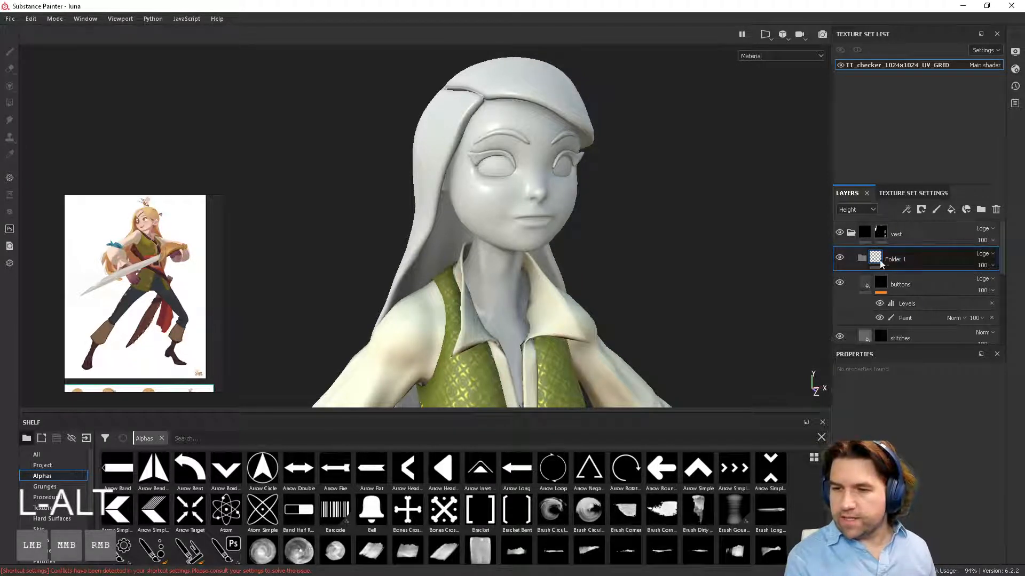
left_click_drag(880, 264, 893, 227)
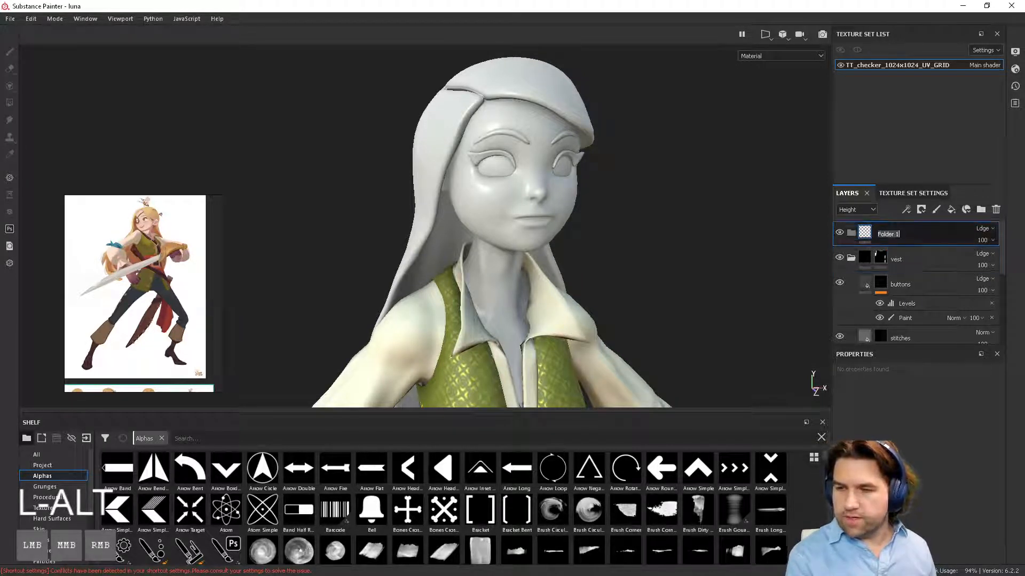
type("Skin")
key("Return")
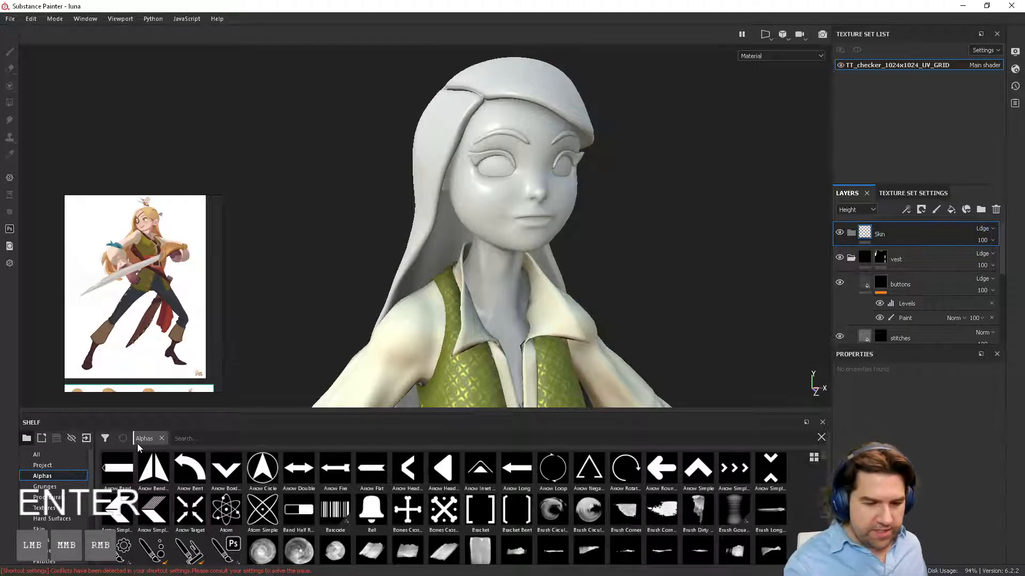
Search the whole shelf for skin, try the Skin Face smart material on the character and undo it.
left_click(162, 439)
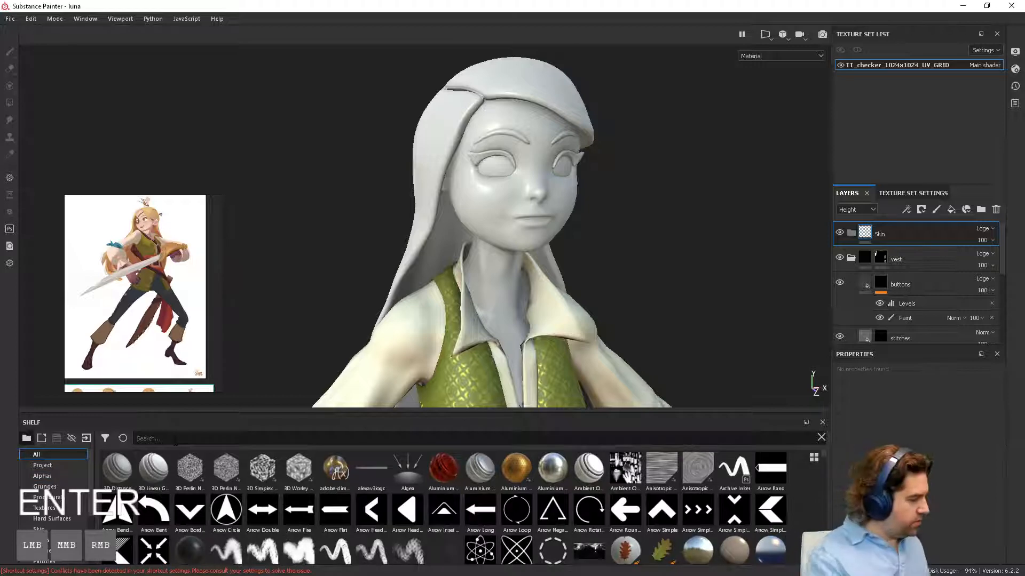
type("skin")
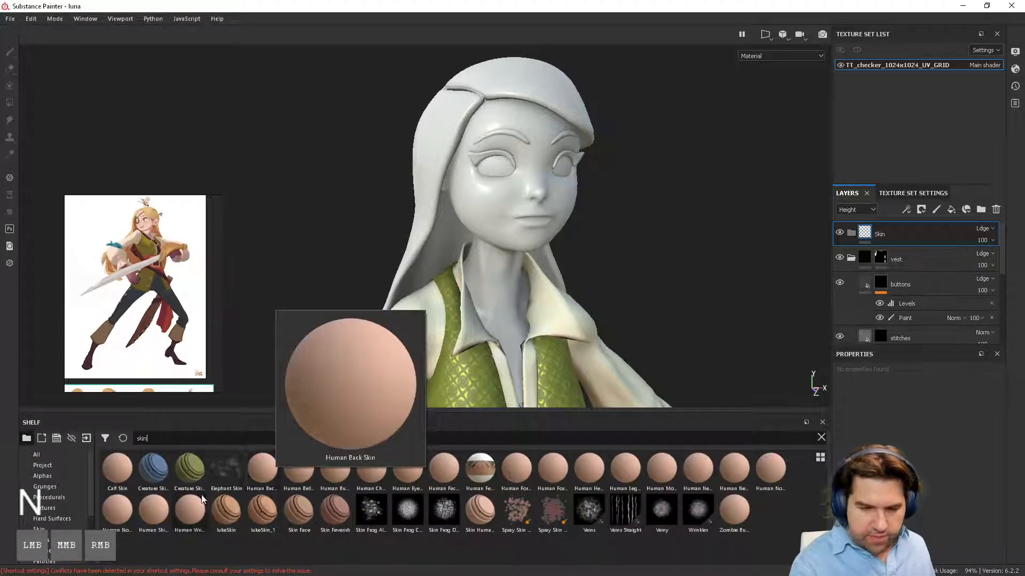
mouse_move(155, 514)
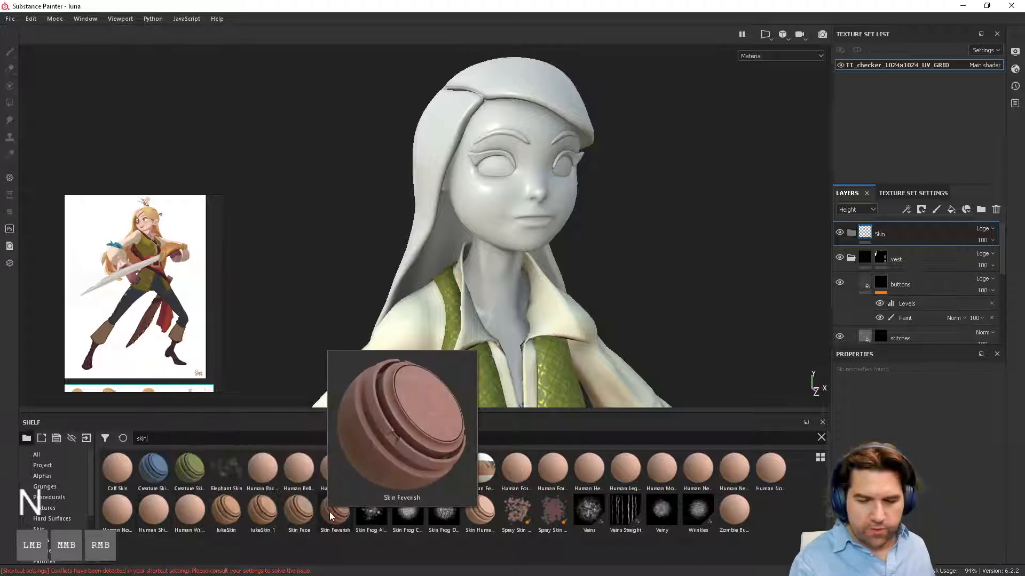
mouse_move(310, 513)
left_click_drag(309, 513, 517, 212)
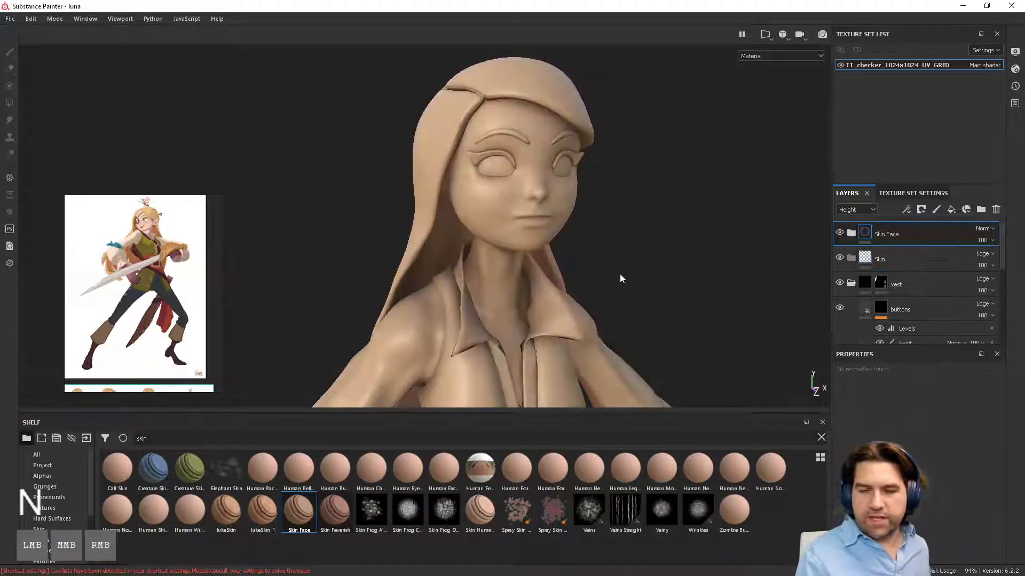
left_click_drag(619, 277, 613, 288, "alt")
right_click_drag(614, 288, 672, 399, "alt")
right_click_drag(480, 177, 533, 229, "alt")
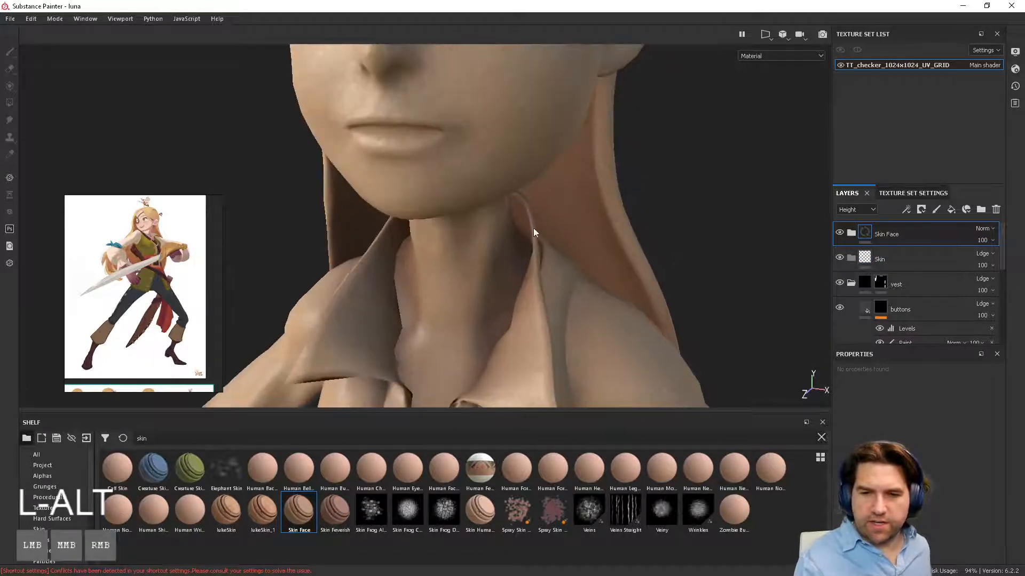
key("ctrl+z")
right_click_drag(642, 312, 594, 220, "alt")
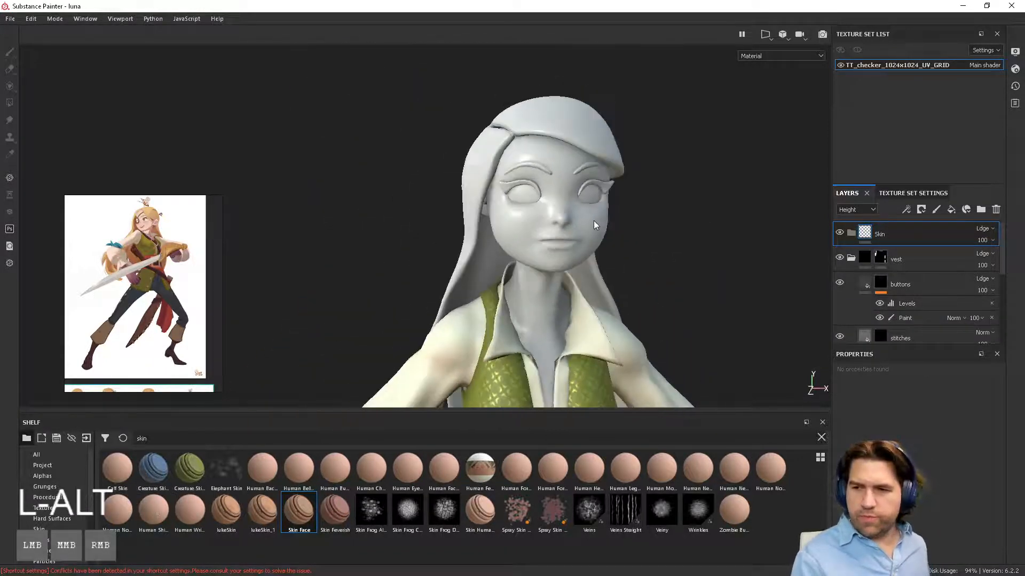
Add a fill layer and place it inside the Skin folder.
left_click(951, 210)
left_click_drag(650, 293, 688, 280, "alt")
middle_click_drag(687, 281, 656, 250, "alt")
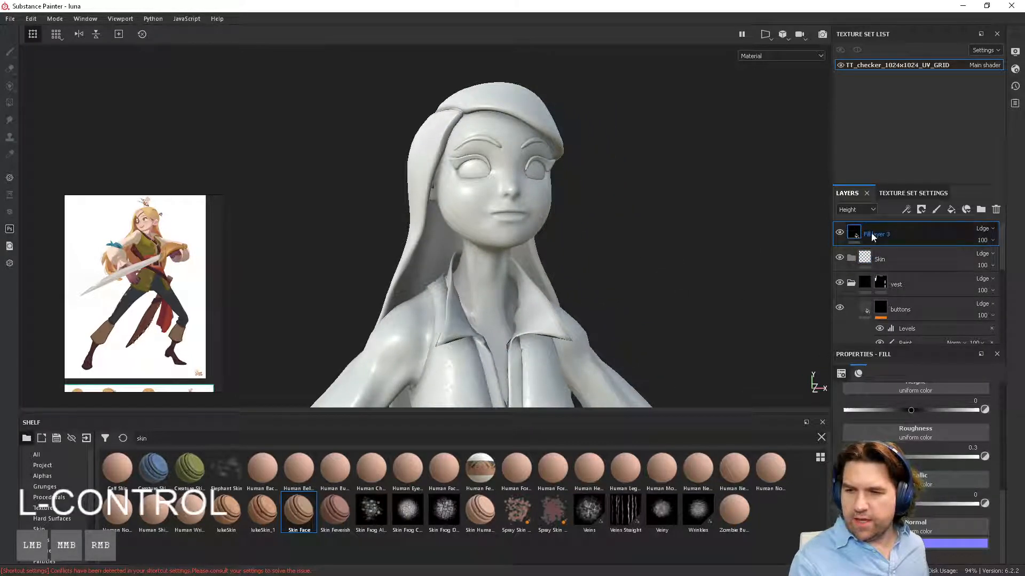
left_click_drag(875, 235, 895, 258)
left_click_drag(703, 288, 775, 290, "alt")
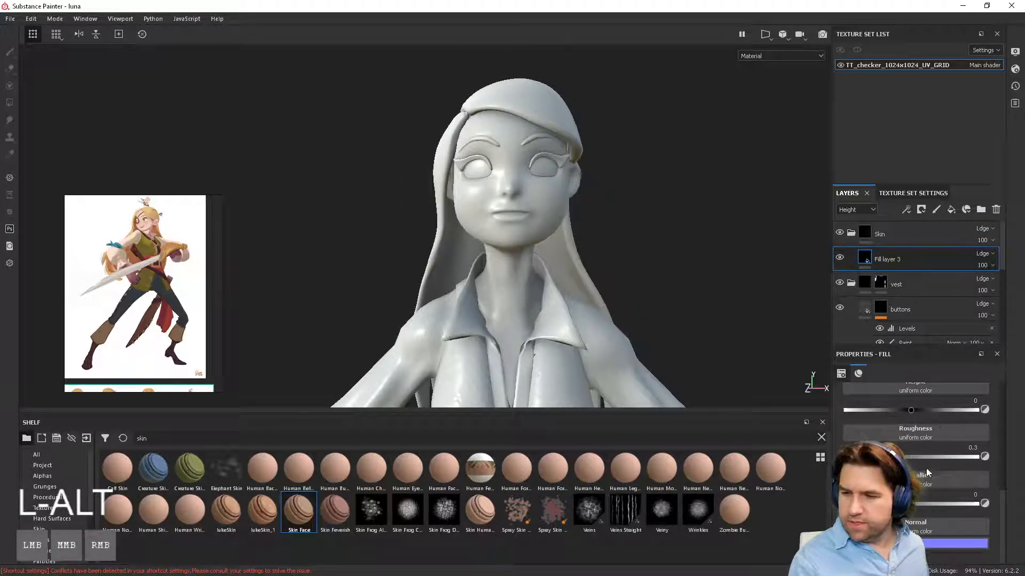
Disable the height, metal and normal channels of the new fill layer, keeping only color and roughness.
scroll(937, 412, "up", 5)
scroll(942, 480, "down", 2)
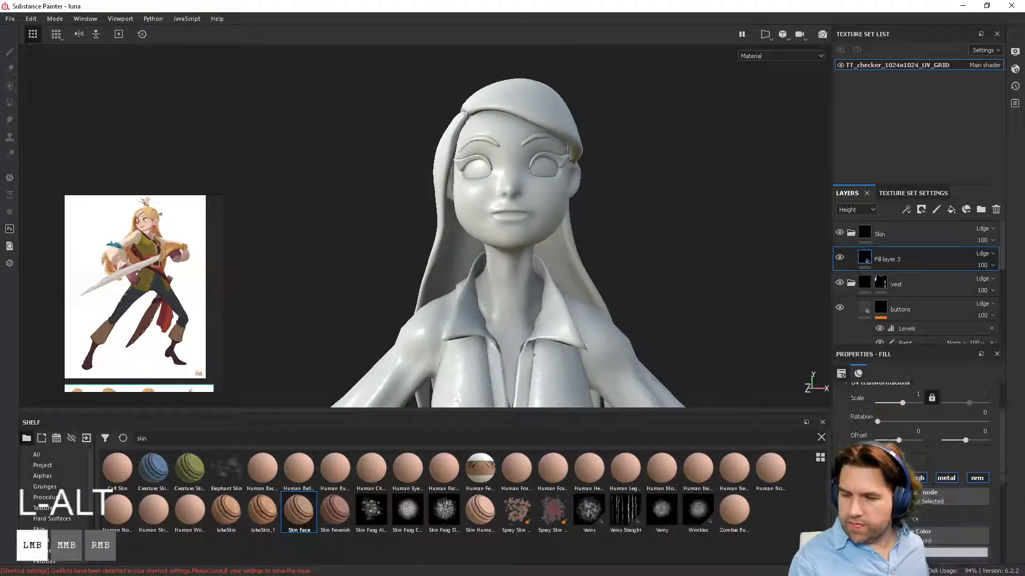
left_click(978, 479)
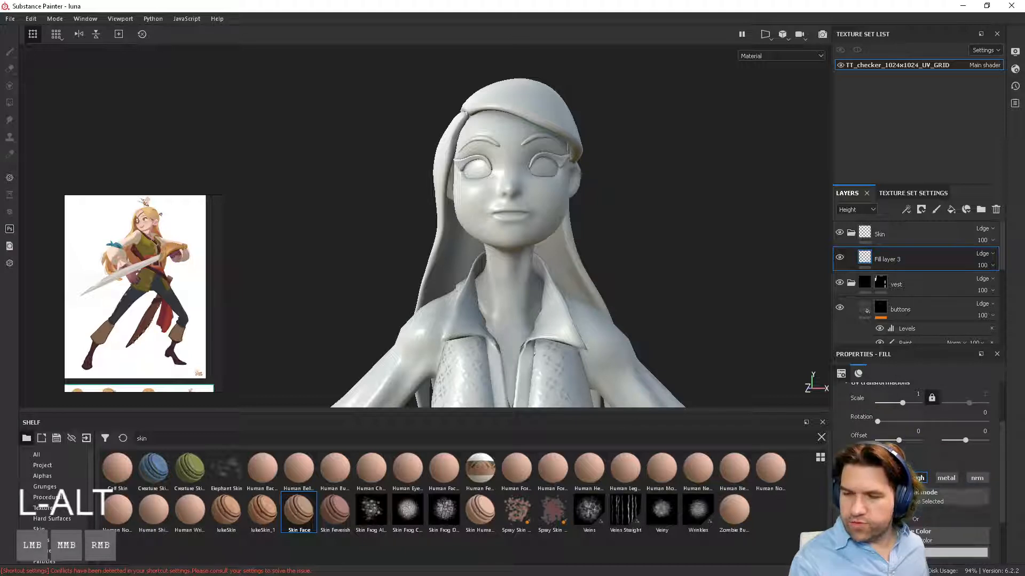
Set the fill layer's base color to a light skin tone sampled from the reference character image.
left_click(955, 552)
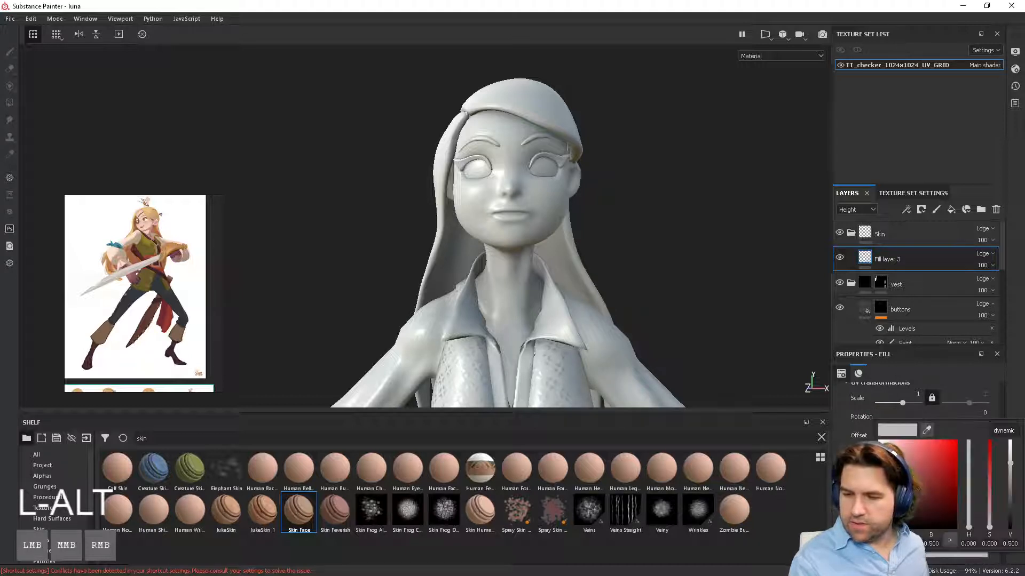
left_click_drag(928, 451, 138, 230)
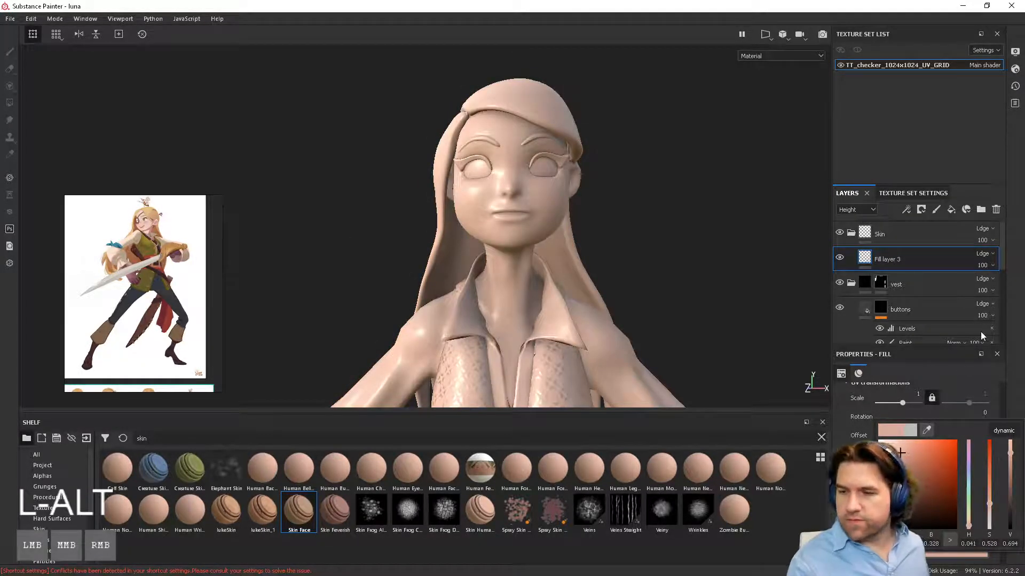
left_click(846, 414)
Adjust the skin fill layer's roughness to 0.3874, checking the highlights on the face.
scroll(940, 512, "down", 3)
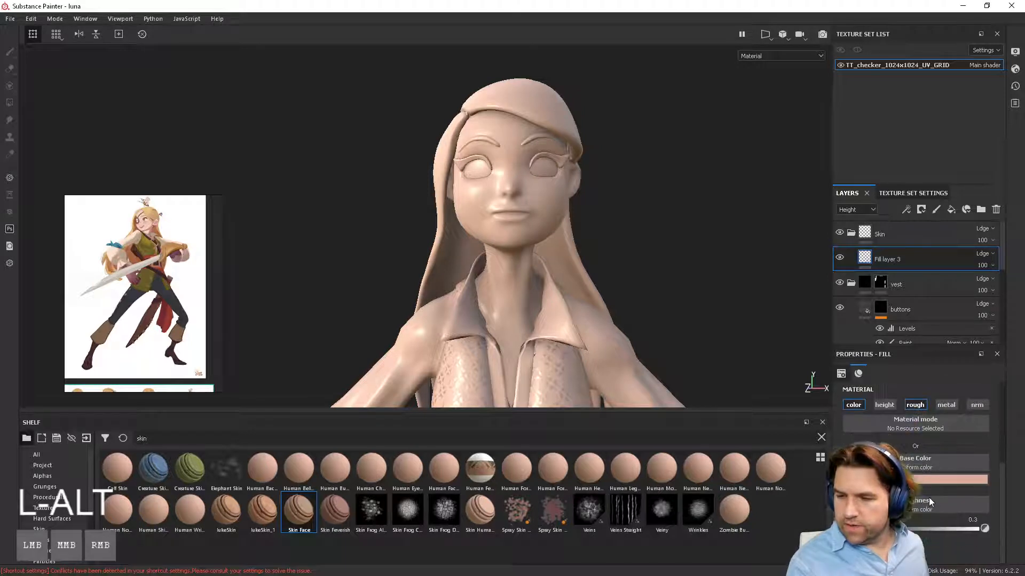
left_click_drag(937, 530, 899, 531)
left_click_drag(642, 247, 446, 275, "alt")
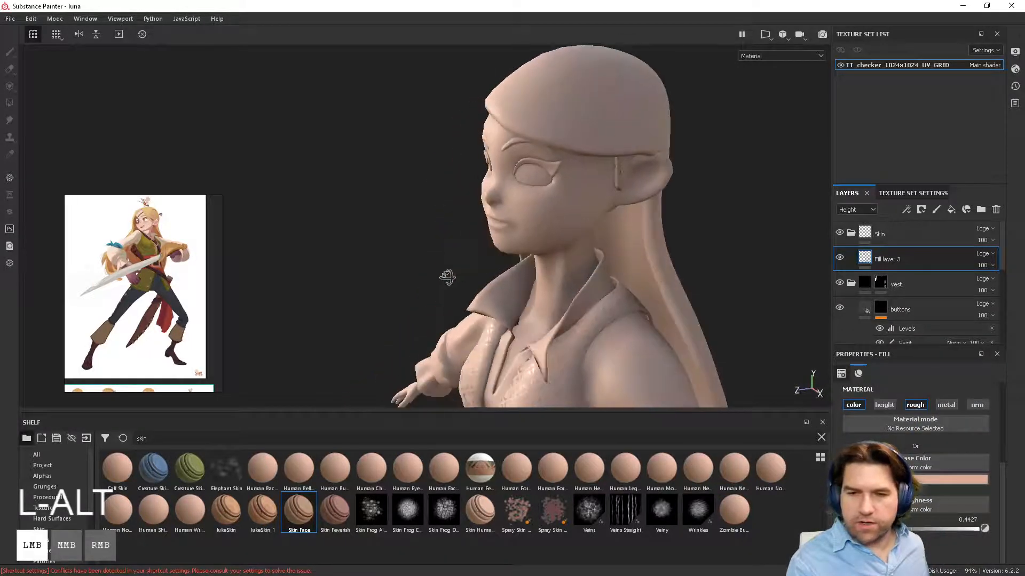
right_click_drag(446, 274, 741, 317, "alt")
left_click_drag(742, 317, 693, 228, "alt")
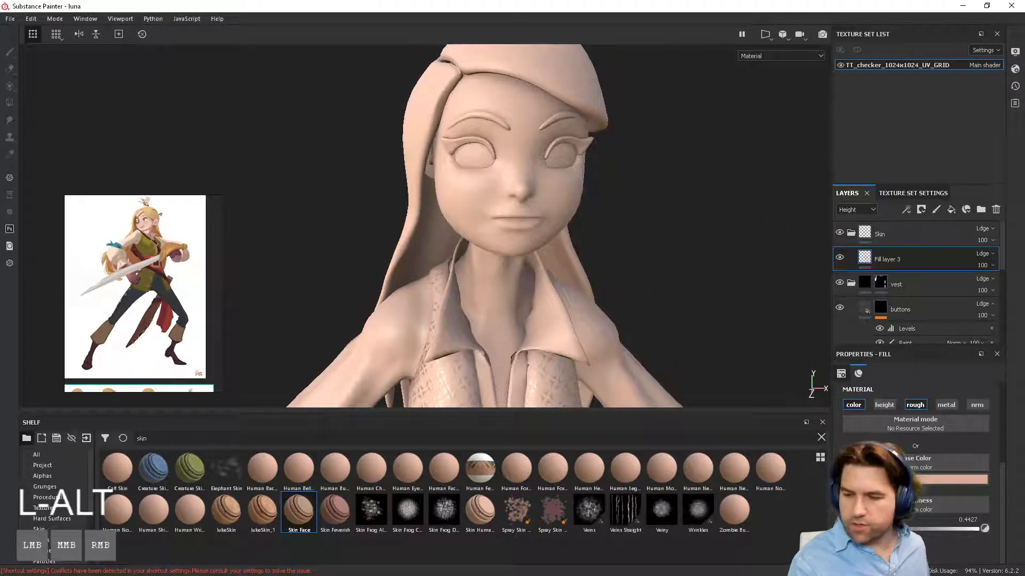
left_click_drag(901, 530, 883, 530)
left_click_drag(661, 224, 624, 222, "alt")
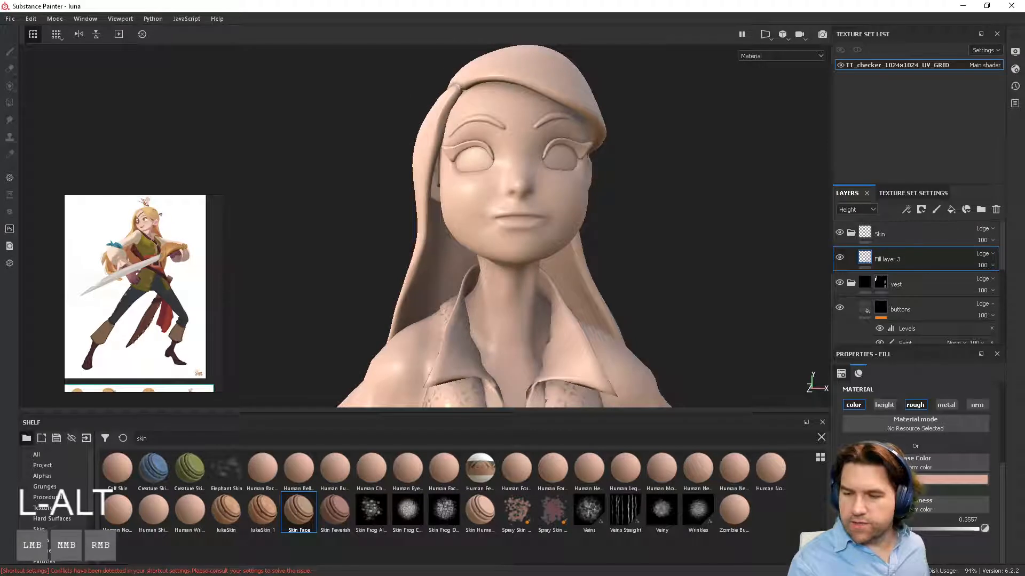
left_click_drag(886, 530, 895, 530)
left_click_drag(713, 304, 745, 334, "alt")
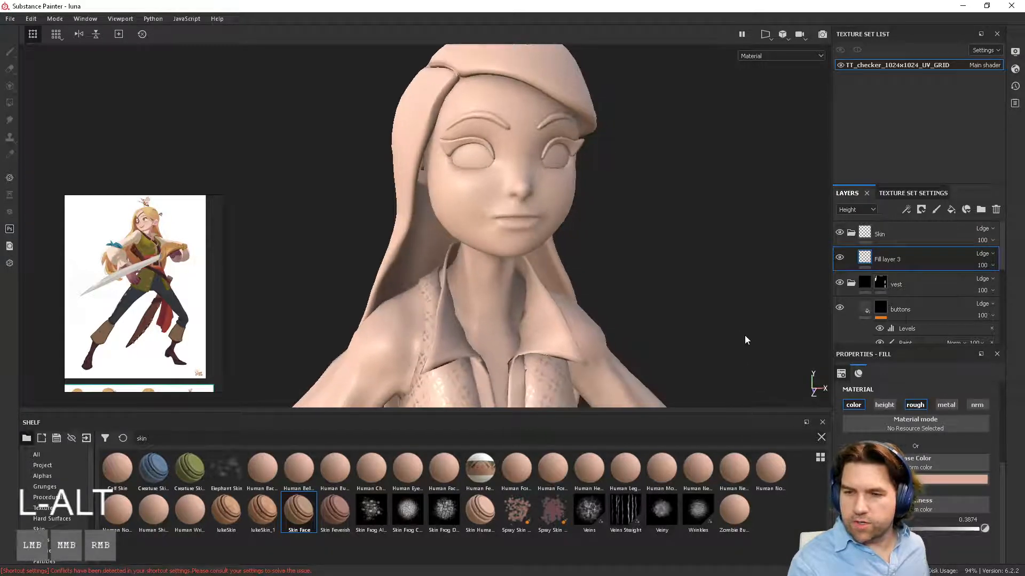
Rename the skin fill layer to base.
double_click(878, 258)
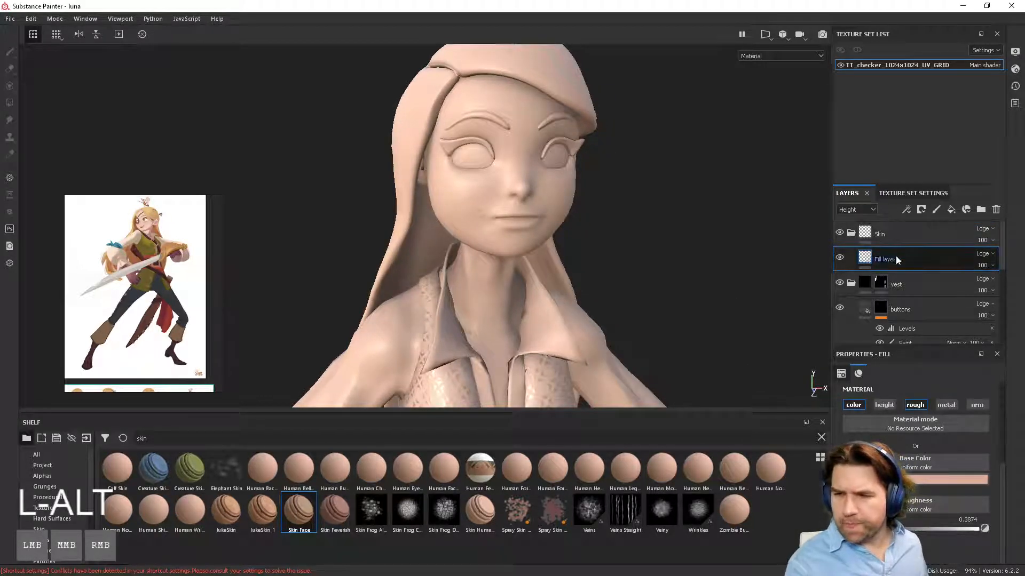
type("b")
key("Return")
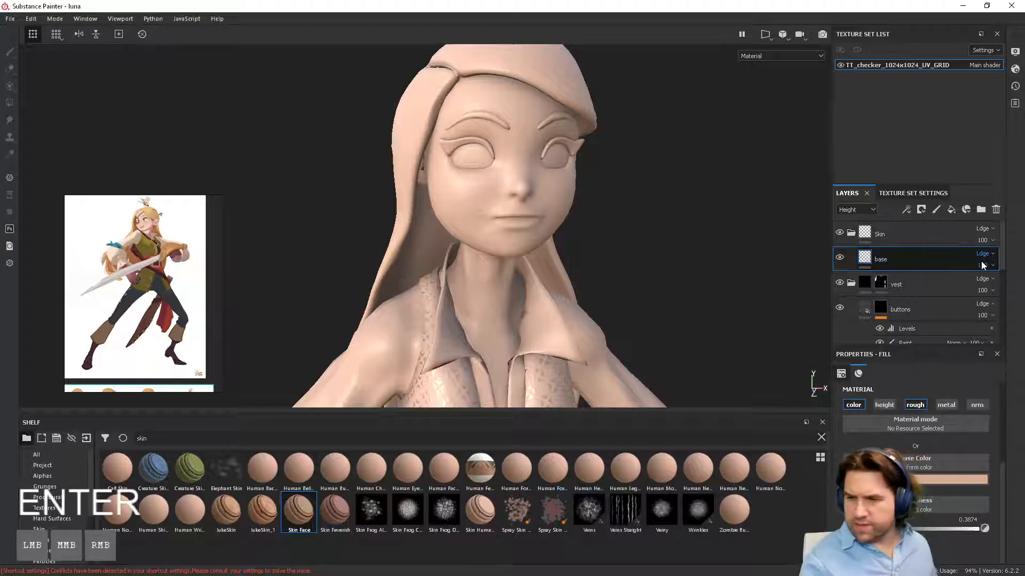
Add a black mask to the Skin folder and reveal the face and neck mesh in it with Polygon Fill.
left_click(886, 236)
right_click(886, 236)
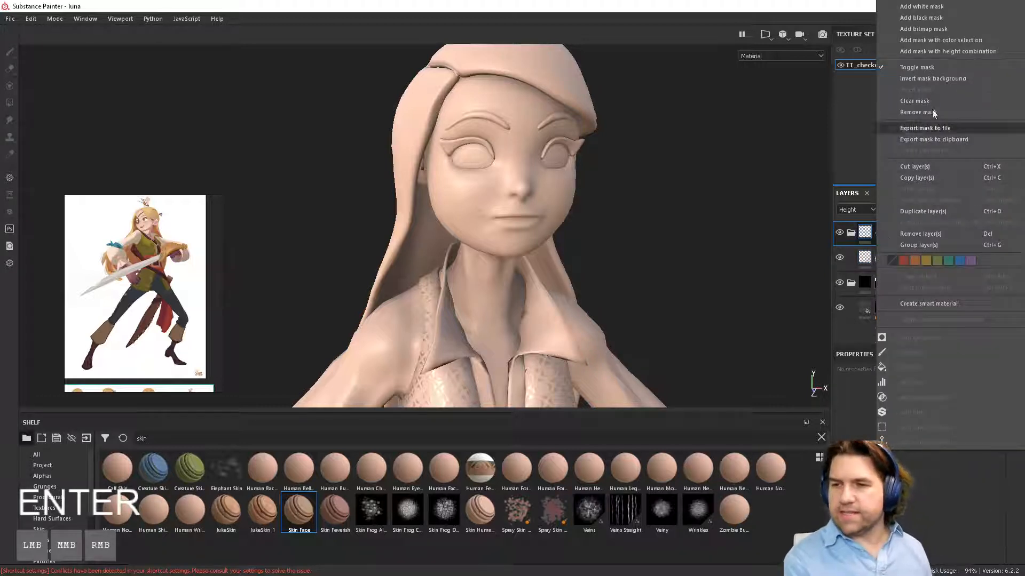
left_click(933, 19)
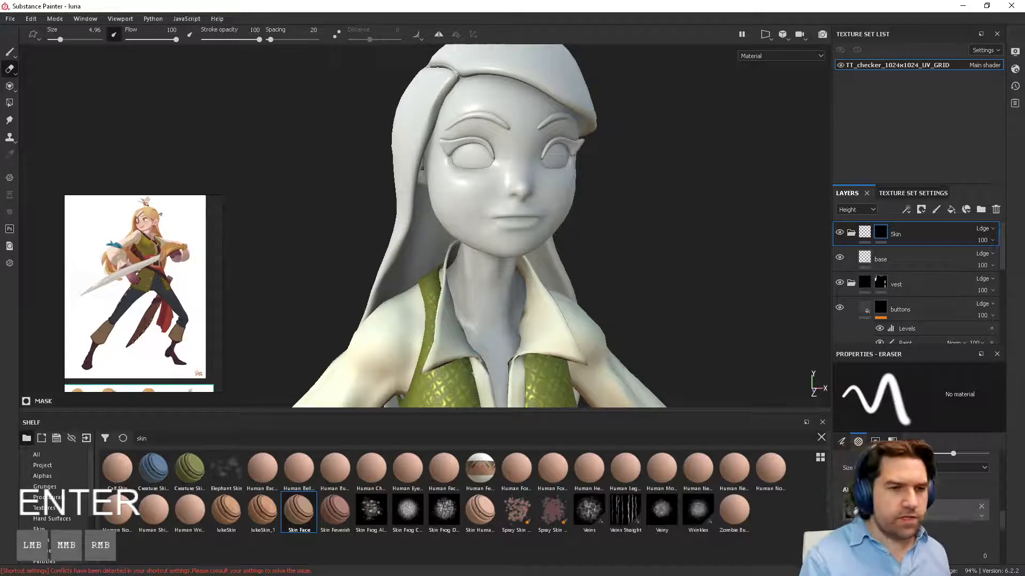
left_click(10, 103)
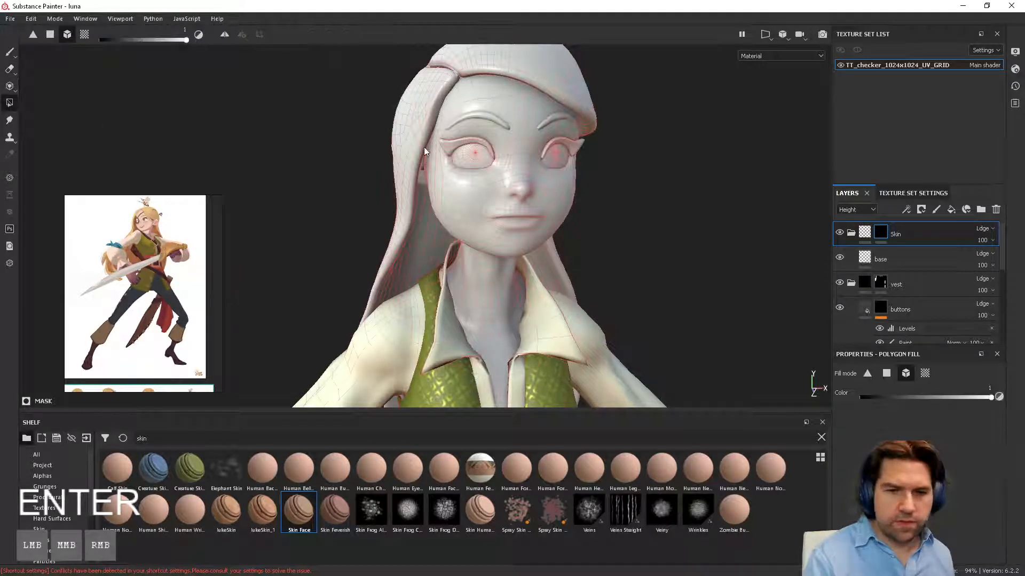
left_click(458, 206)
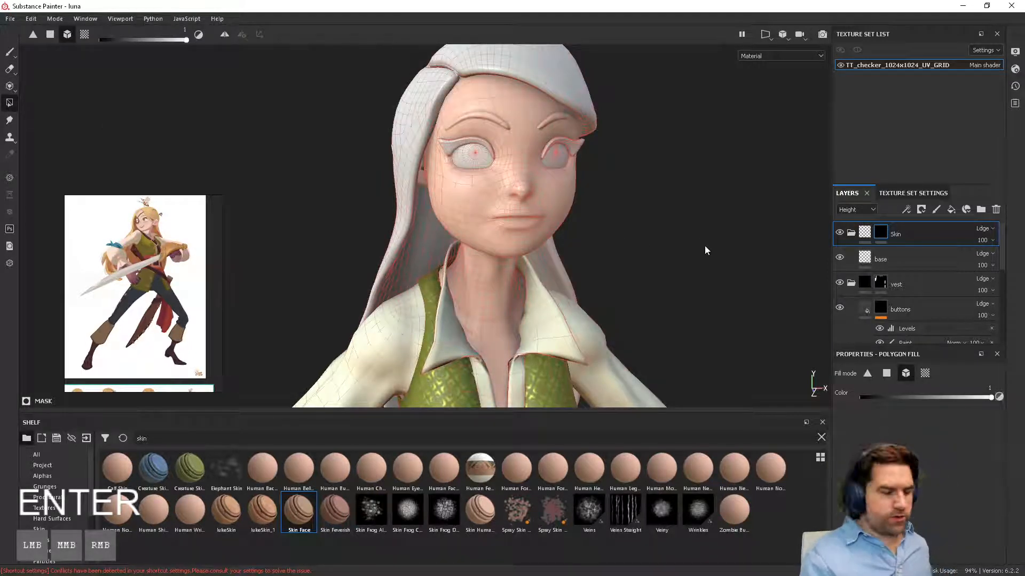
Select the base layer and examine the skin material on the head from several angles.
left_click_drag(704, 246, 665, 263, "alt")
mouse_move(665, 262)
right_mouse_down("alt")
mouse_move(670, 277)
mouse_move(674, 265)
right_mouse_up("alt")
left_click_drag(674, 264, 684, 265, "alt")
left_click(911, 253)
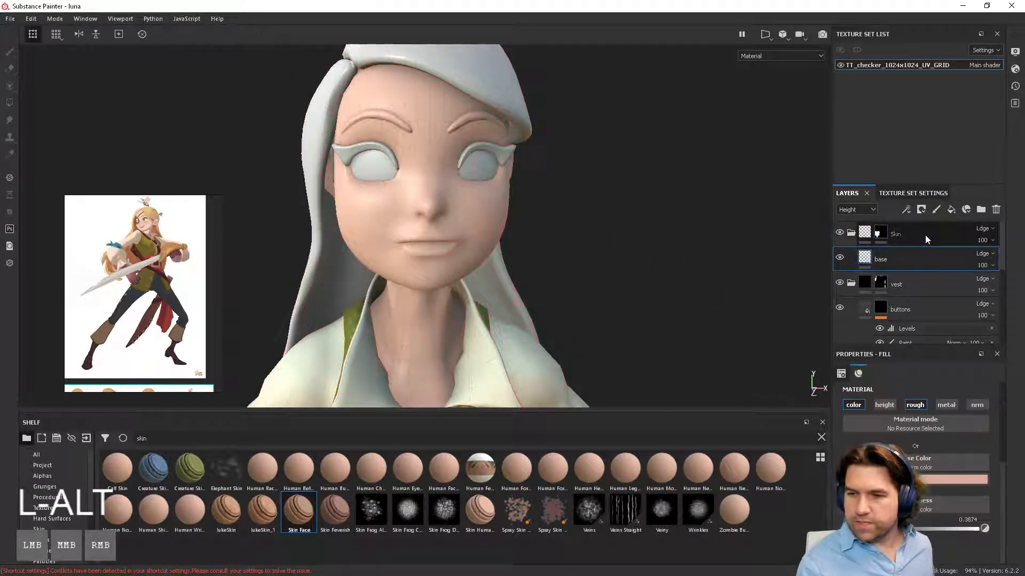
left_click(924, 235)
left_click(916, 251)
middle_click_drag(630, 275, 692, 279, "alt")
left_click_drag(694, 283, 560, 275, "alt")
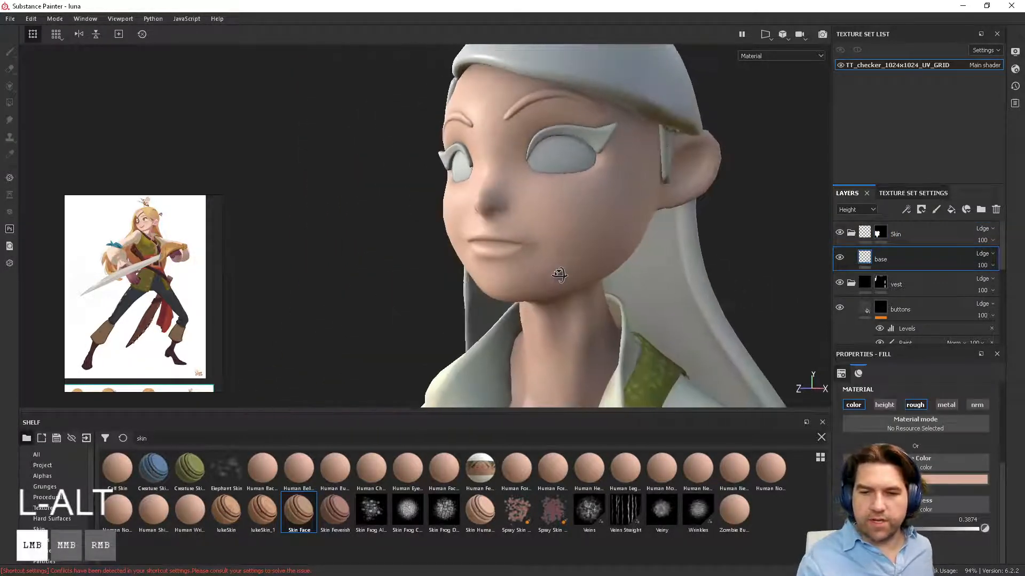
middle_click_drag(559, 275, 480, 281, "alt")
right_click_drag(481, 281, 460, 282, "alt")
left_click_drag(460, 281, 563, 280, "alt")
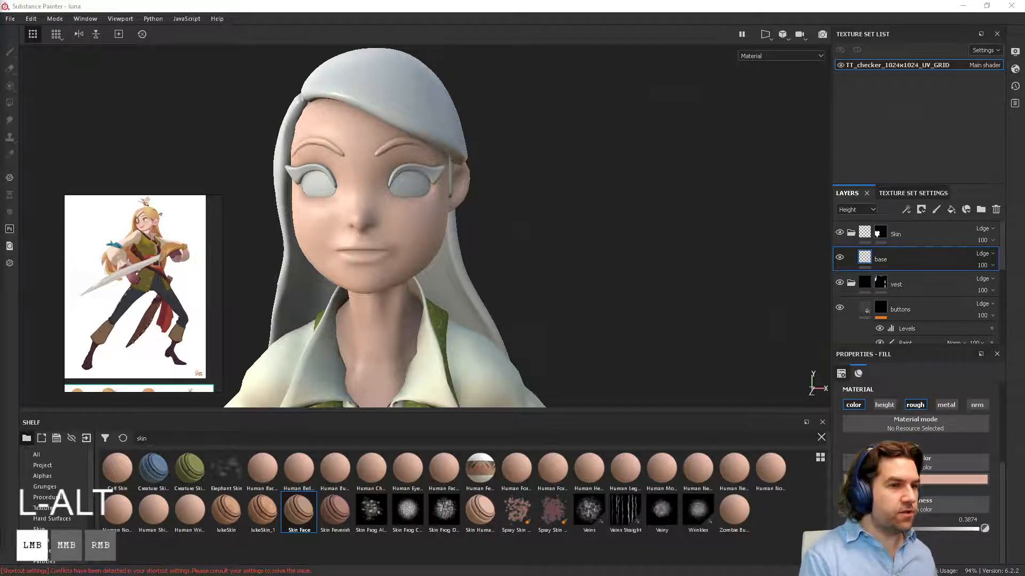
Switch to the browser to view the facial color zones reference, and minimize its window to return to Substance Painter.
key("Return")
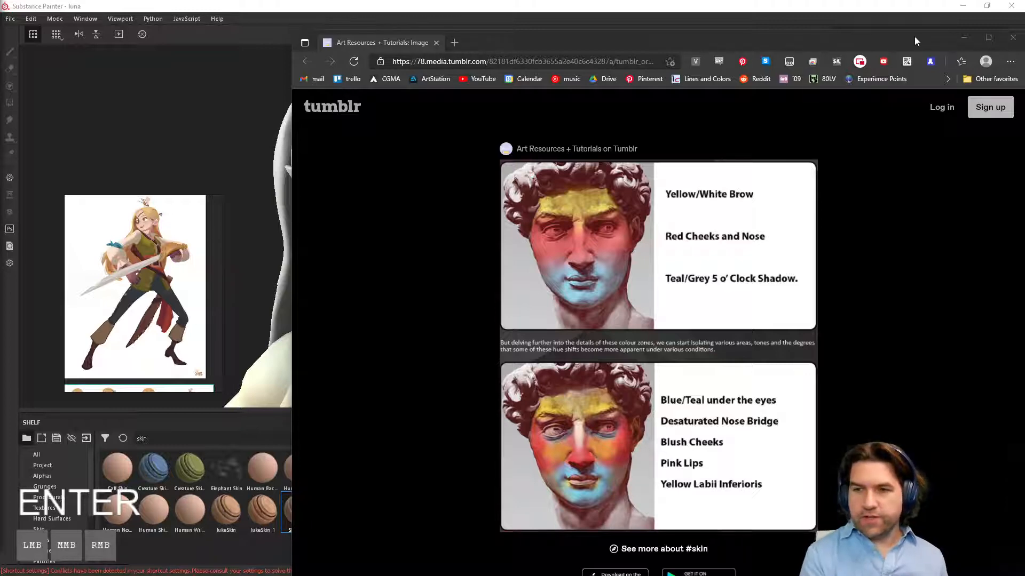
mouse_move(914, 36)
left_mouse_down()
mouse_move(331, 79)
mouse_move(24, 13)
mouse_move(1, 76)
left_mouse_up()
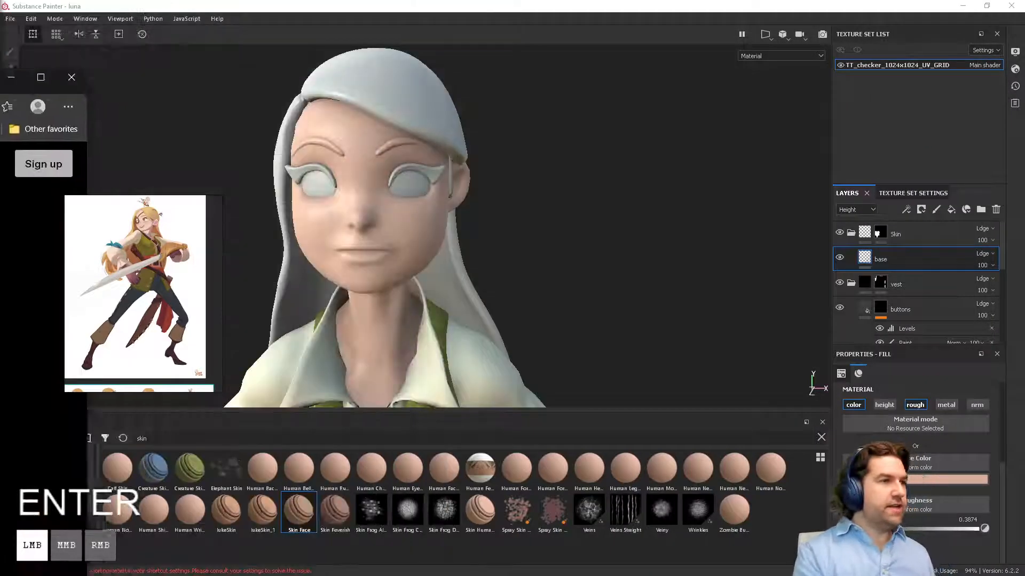
left_click(10, 77)
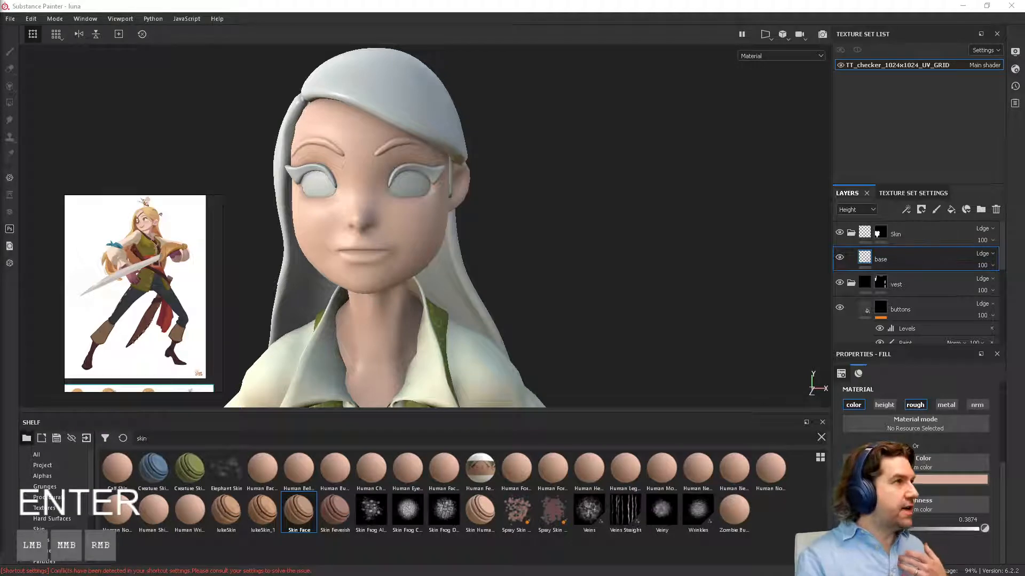
right_click(544, 299)
mouse_move(585, 277)
left_mouse_down("alt")
mouse_move(530, 275)
mouse_move(587, 291)
left_mouse_up("alt")
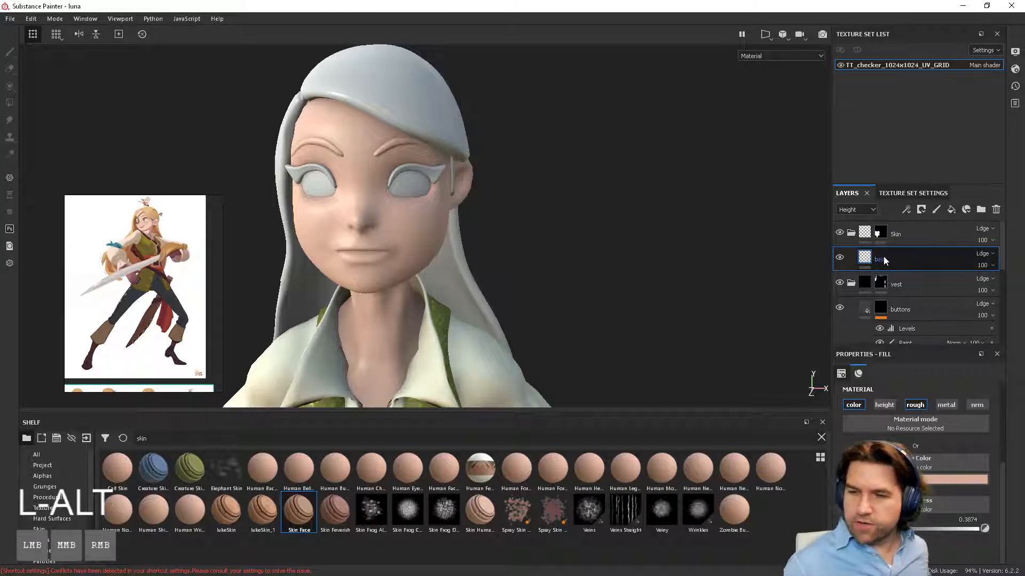
left_click_drag(516, 341, 566, 299, "alt")
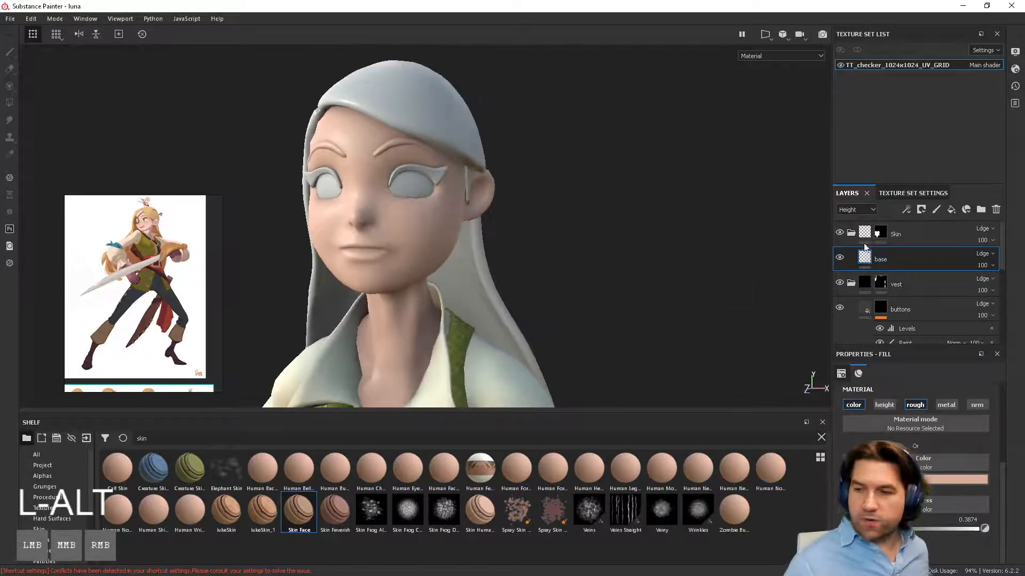
Add a fill layer above the base layer in the Skin folder and name it red.
left_click(951, 210)
double_click(902, 261)
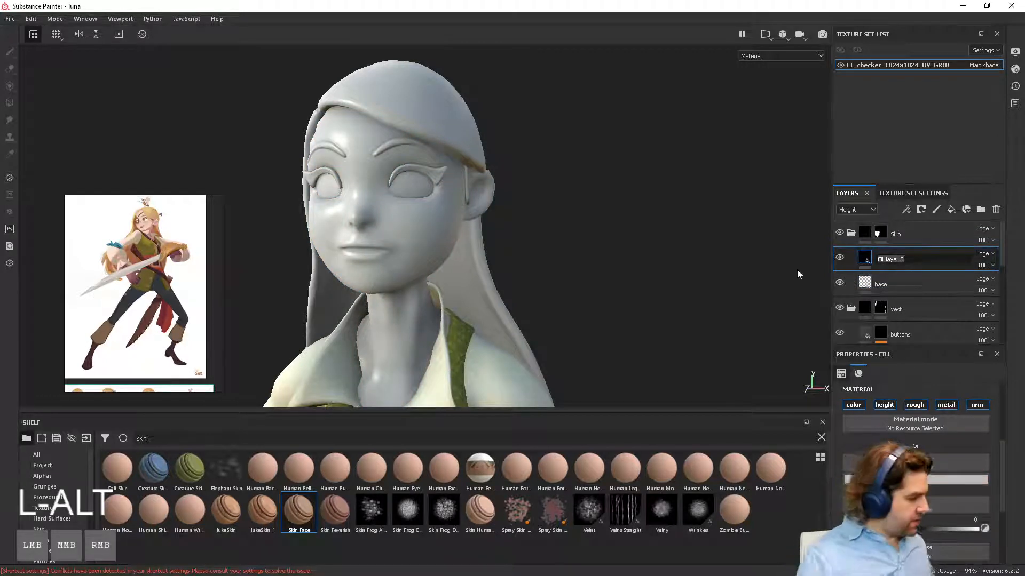
type("red")
key("Return")
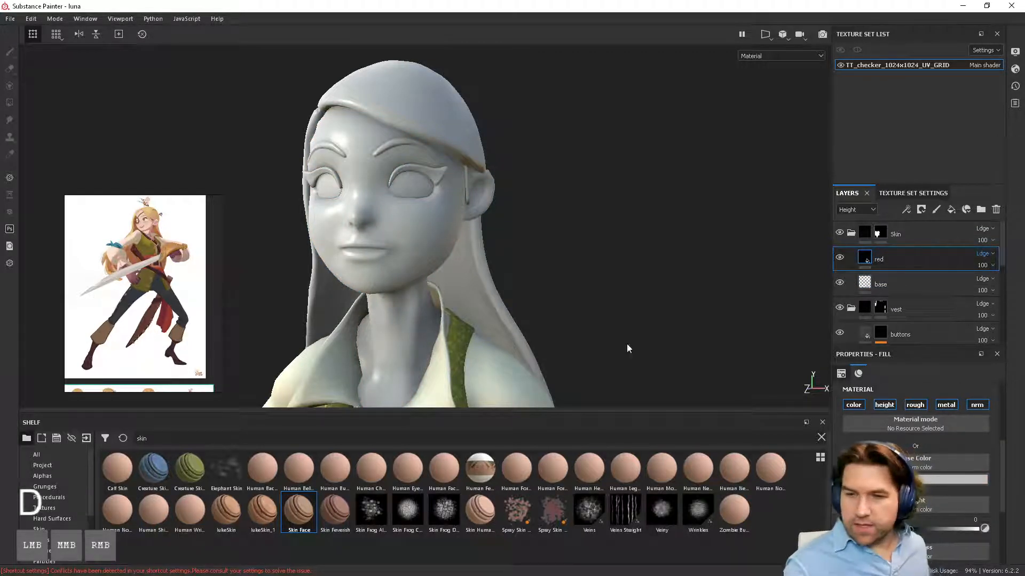
Limit the red layer to its color channel and set its base color to a fully saturated bright red.
left_click(920, 480)
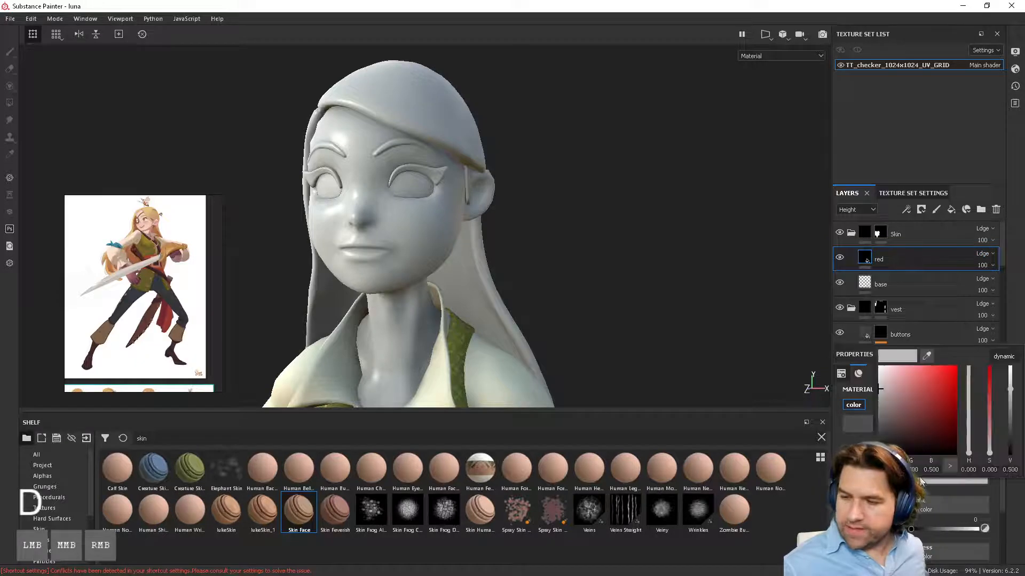
left_click(912, 408)
left_click(946, 408)
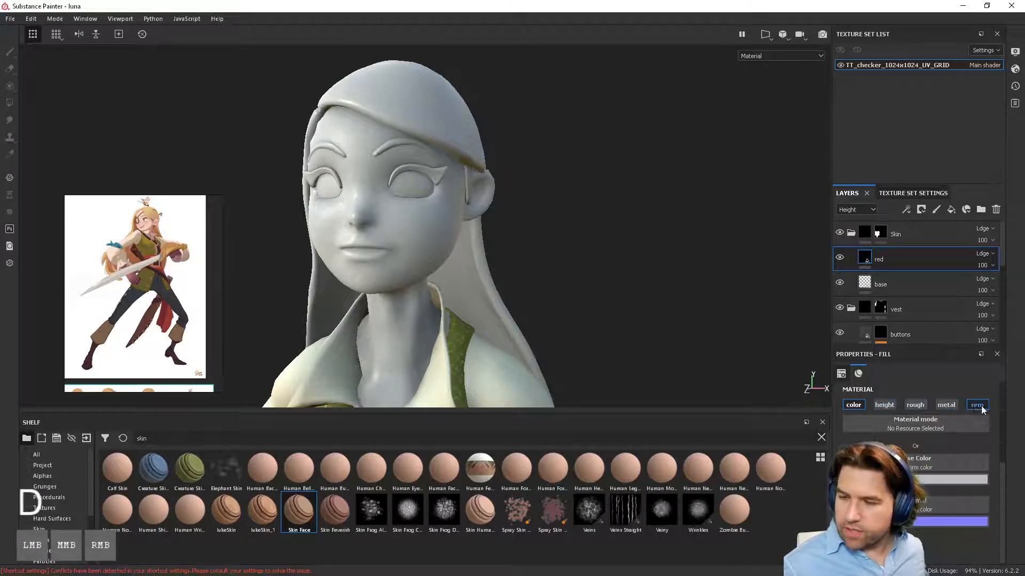
left_click(982, 408)
left_click(918, 482)
left_click_drag(942, 403, 967, 365)
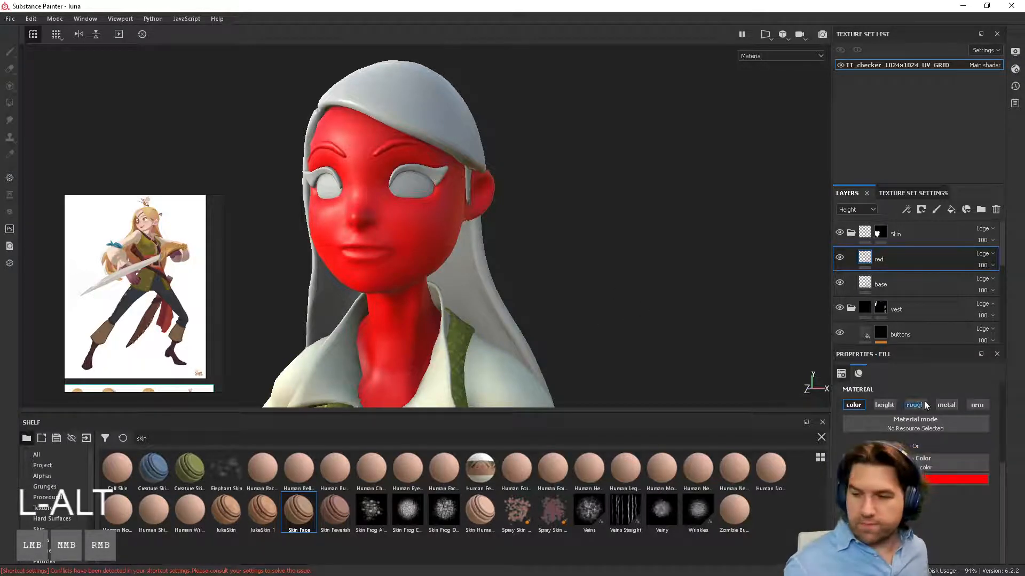
Add a black mask to the red layer with a paint effect in it.
right_click(874, 260)
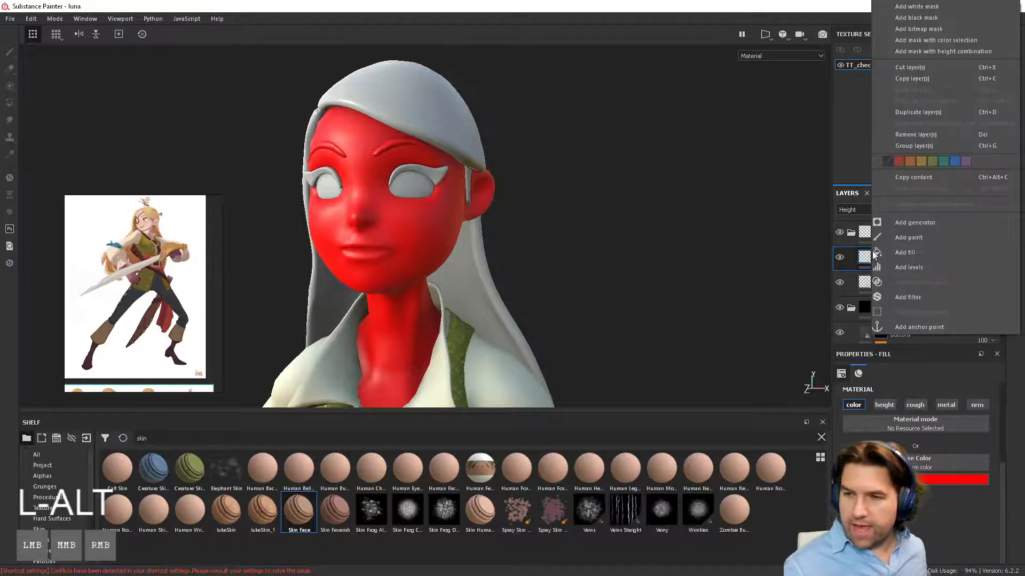
left_click(916, 18)
right_click(883, 252)
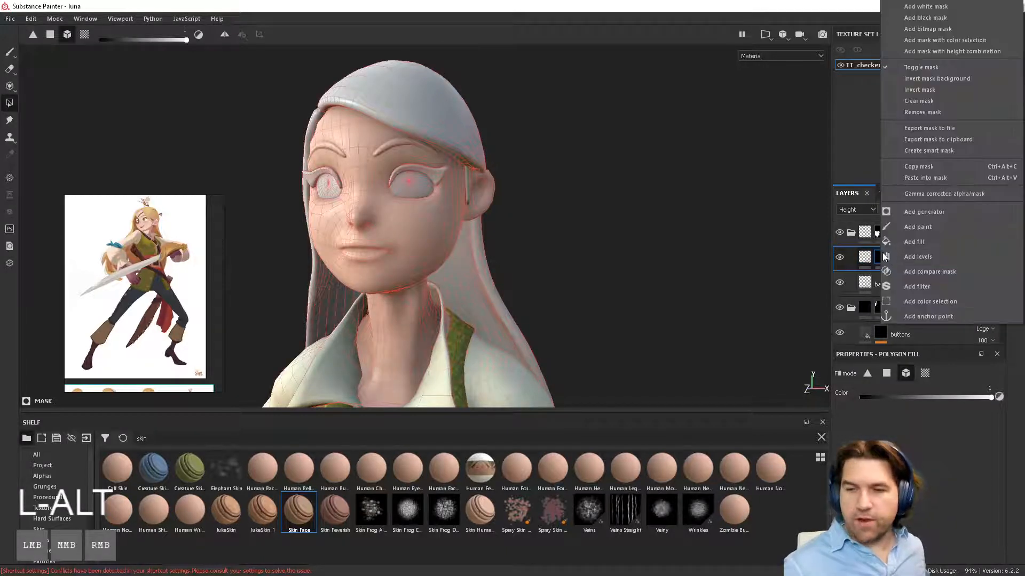
left_click(920, 227)
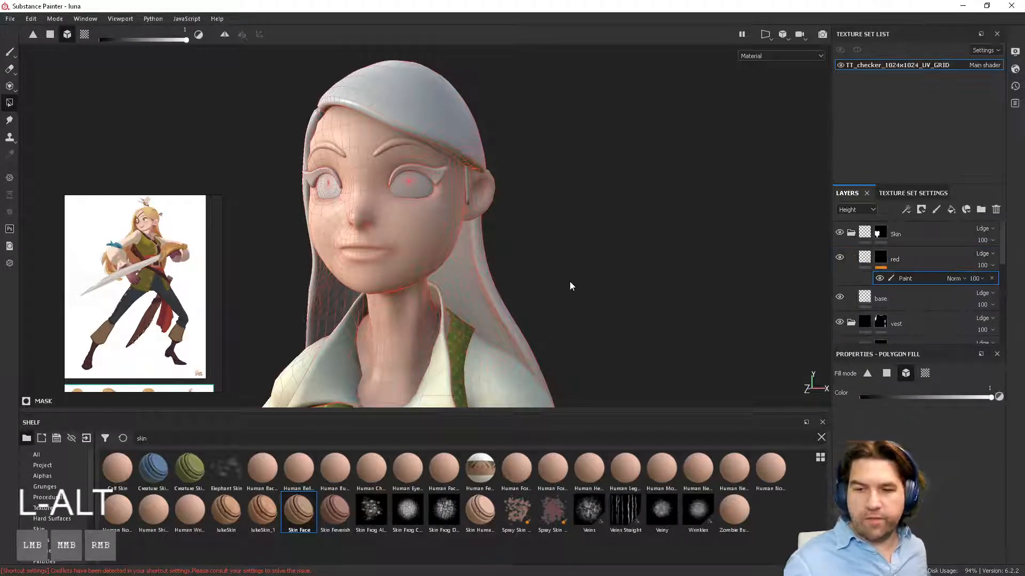
Activate the Paint brush for the red mask, enable symmetry, and undo a test stroke on the cheek.
left_click_drag(569, 281, 632, 287, "alt")
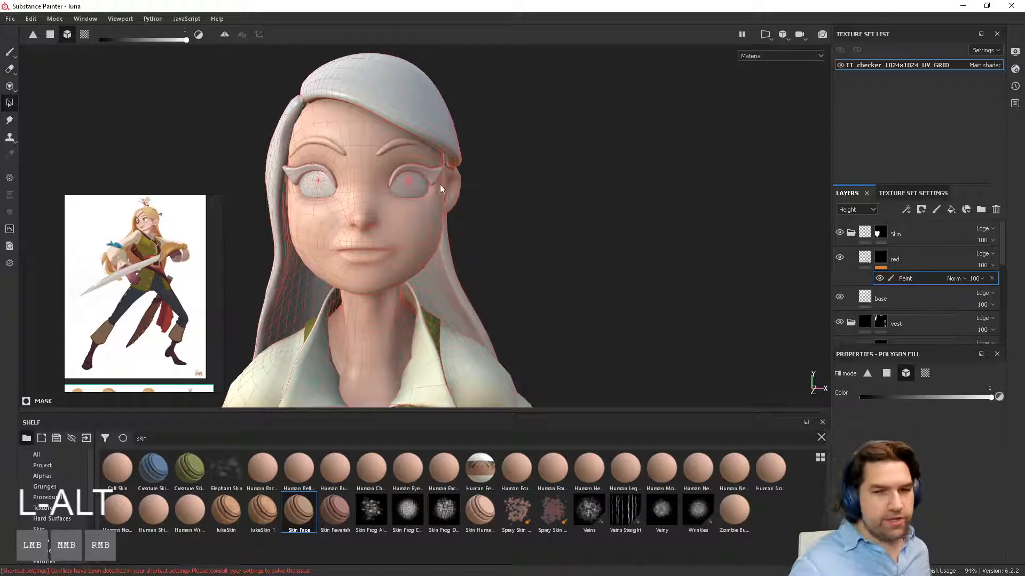
key("1")
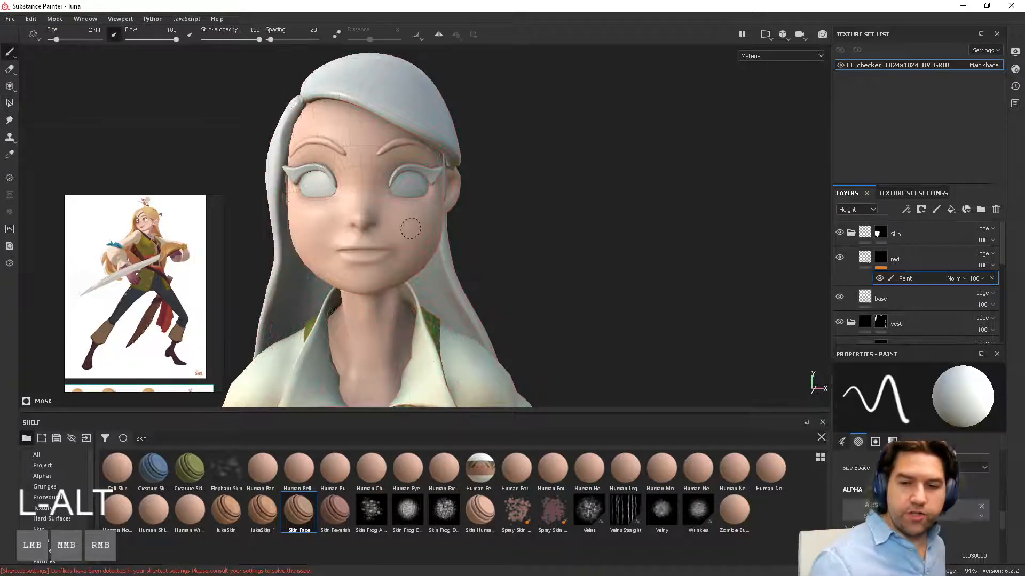
left_click_drag(559, 275, 541, 286, "alt")
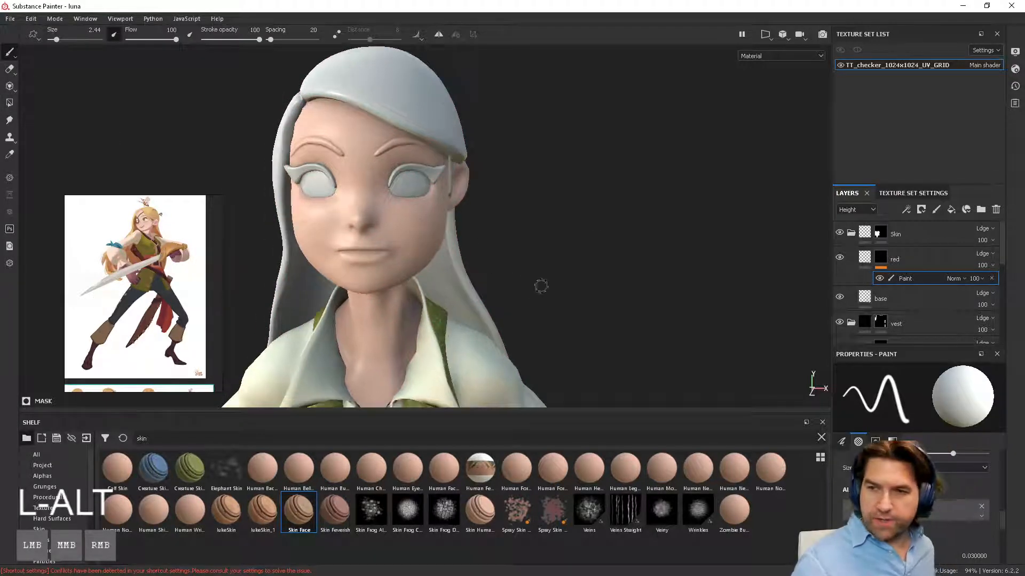
left_click(438, 35)
left_click_drag(415, 226, 421, 224)
key("ctrl+z")
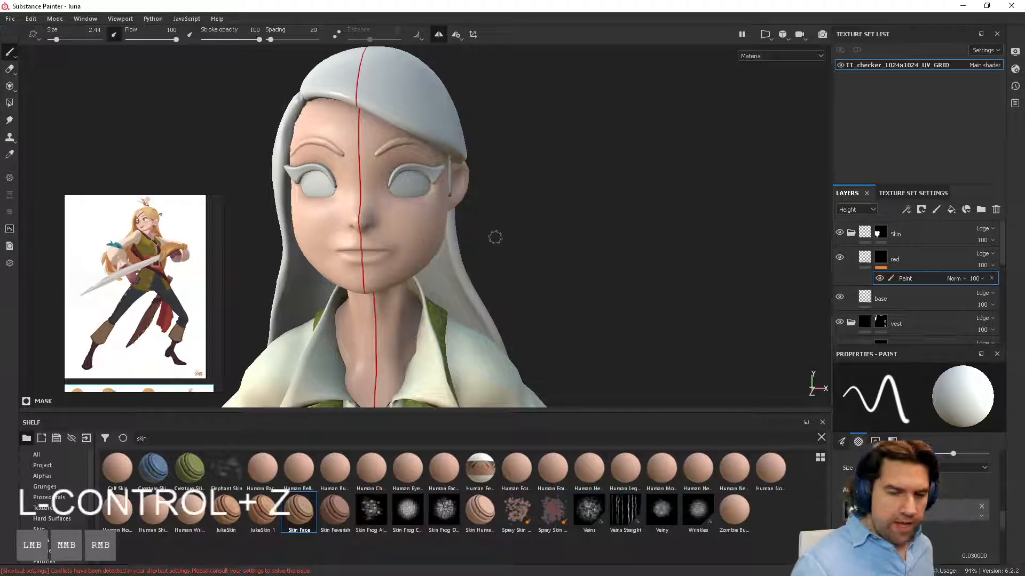
Try a stroke on the face with brush flow 46 and size 24.48, and undo it.
key("f")
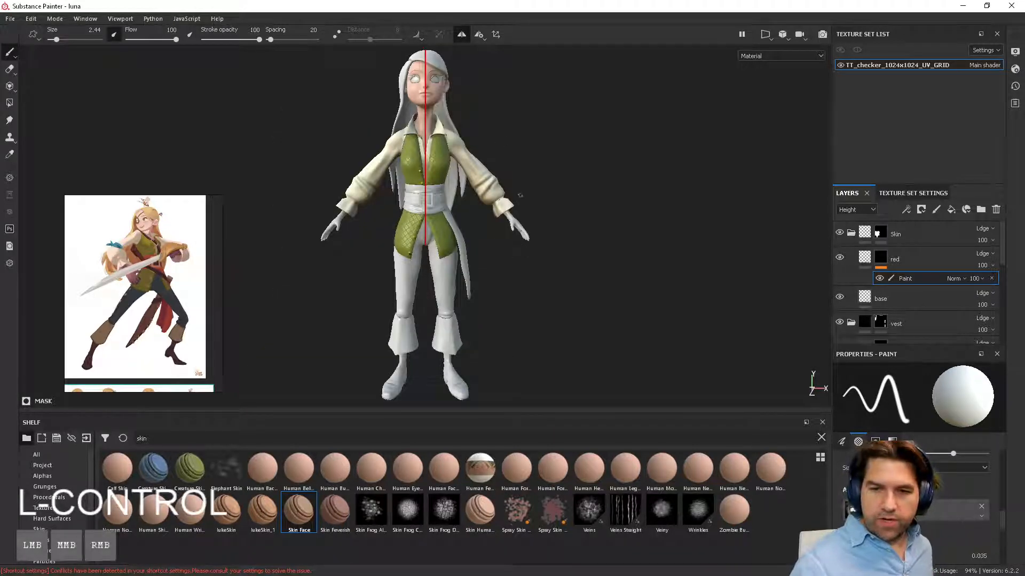
mouse_move(520, 195)
right_mouse_down("alt")
mouse_move(491, 156)
mouse_move(535, 206)
mouse_move(528, 217)
mouse_move(531, 201)
right_mouse_up("alt")
middle_click_drag(531, 201, 539, 373, "alt")
middle_click_drag(540, 299, 540, 363, "alt")
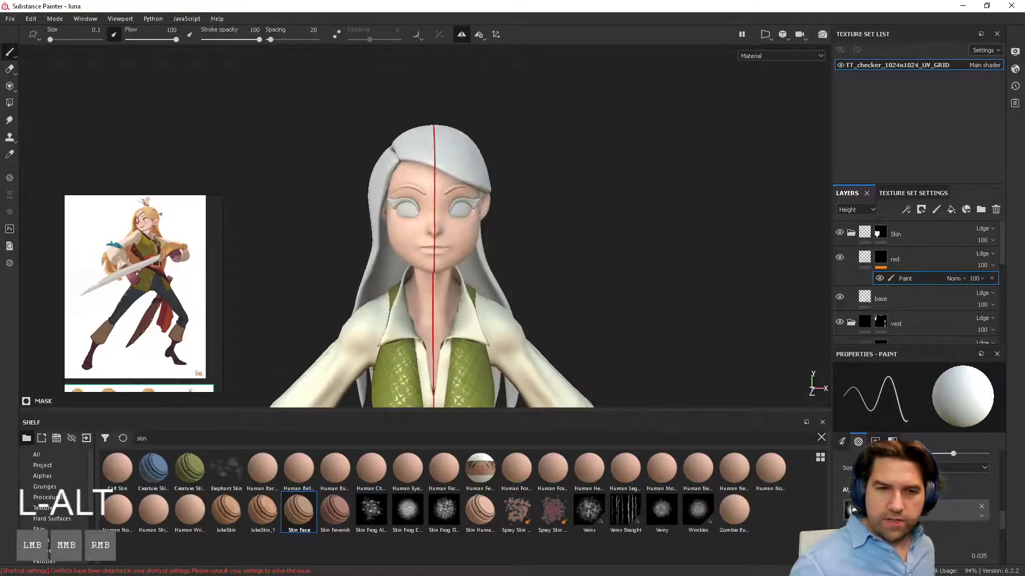
right_click_drag(539, 363, 575, 432, "alt")
middle_click_drag(534, 155, 570, 376, "alt")
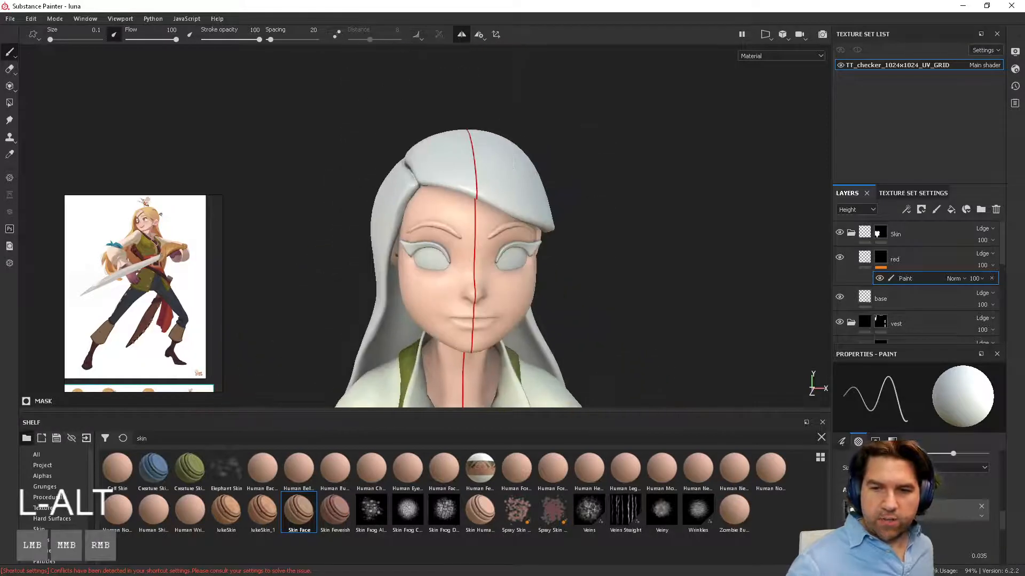
left_click_drag(650, 343, 608, 328, "alt")
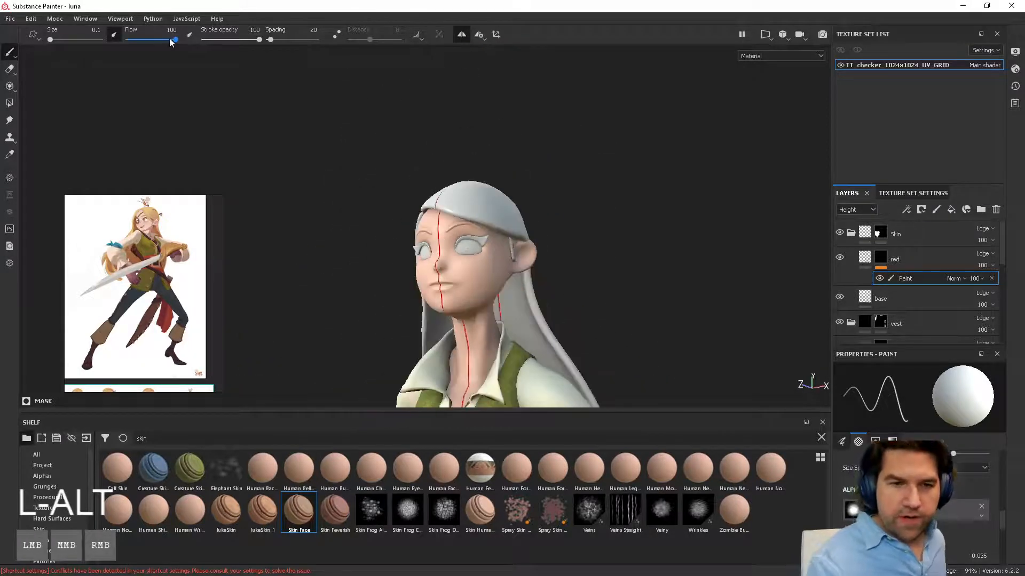
left_click_drag(171, 42, 135, 39)
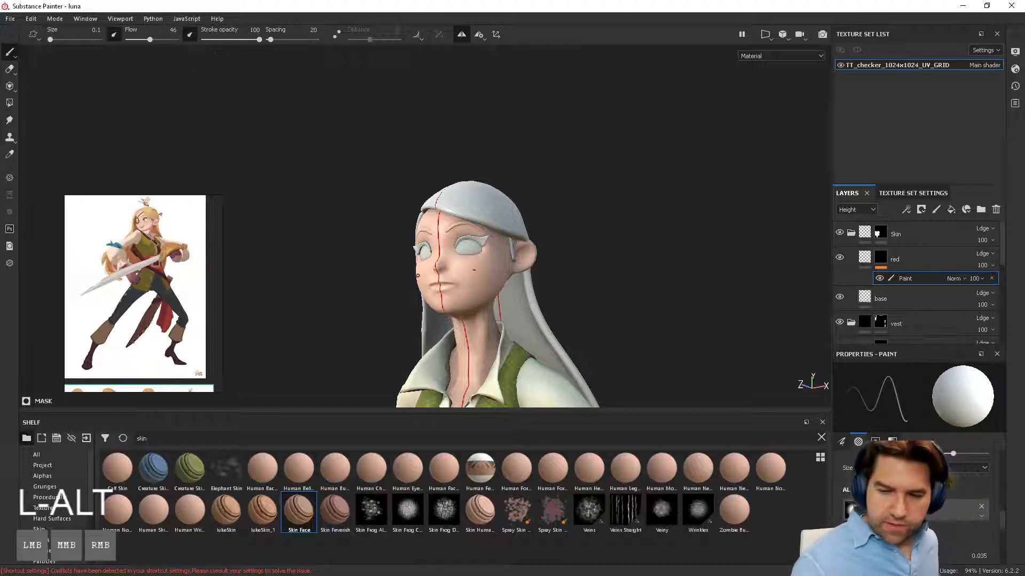
left_click_drag(50, 39, 55, 40)
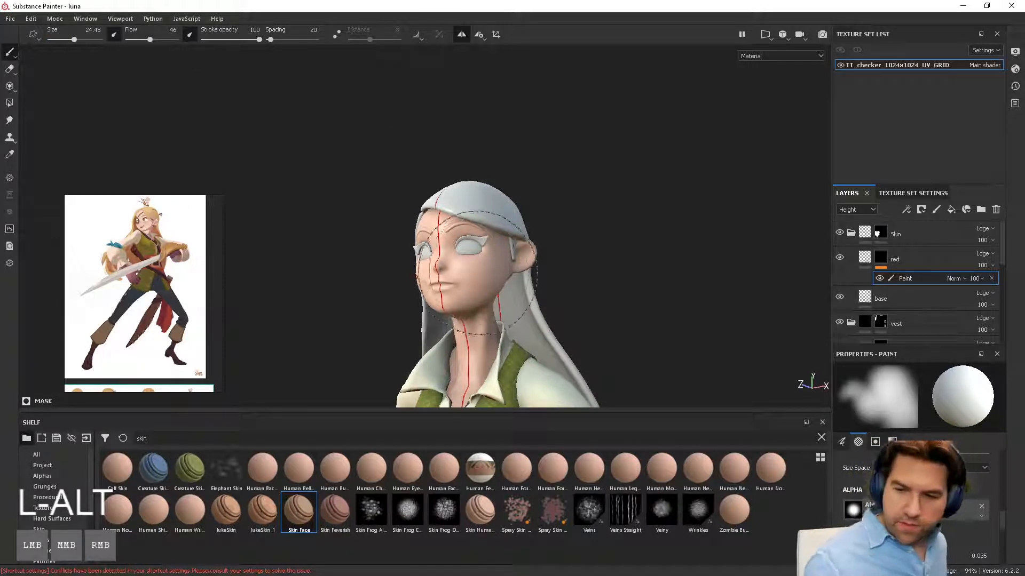
mouse_move(438, 235)
left_mouse_down()
mouse_move(470, 262)
mouse_move(422, 198)
left_mouse_up()
key("ctrl+z")
Set the brush size to 3.97, try red dabs on the cheek, and undo them.
left_click_drag(78, 37, 59, 38)
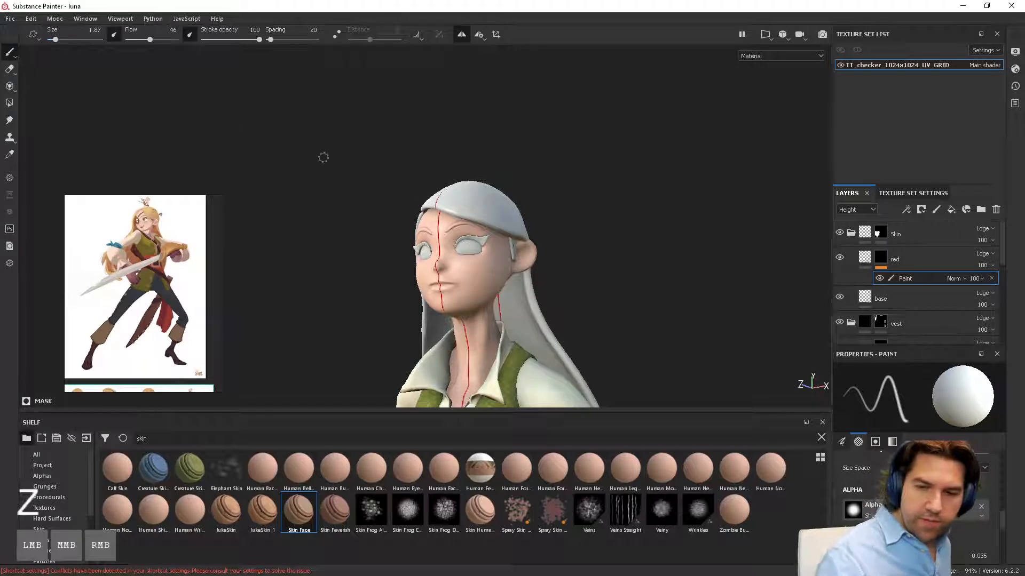
right_click_drag(469, 270, 478, 275, "ctrl")
left_click(478, 275)
left_click(477, 275)
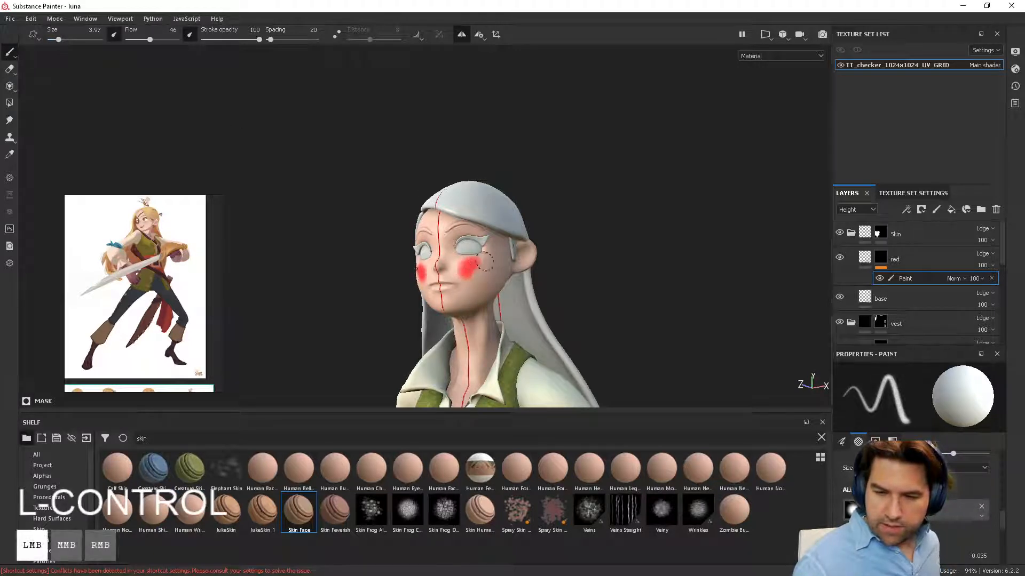
key("ctrl+z")
left_click_drag(545, 264, 591, 275, "alt")
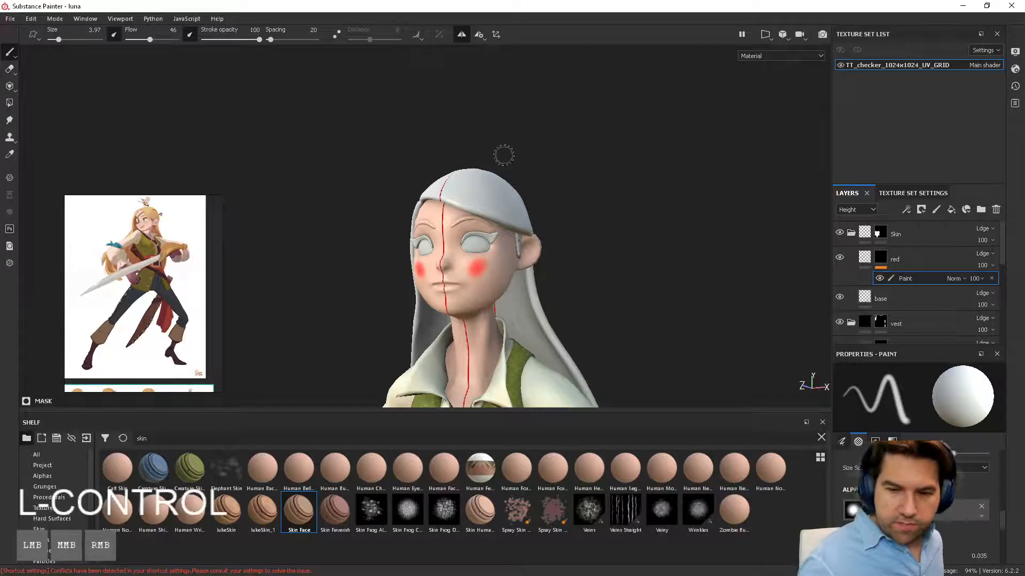
key("ctrl+z")
Set the brush flow to 4 and softly build up red on the cheeks, nose and ears in the red mask.
left_click_drag(150, 40, 129, 39)
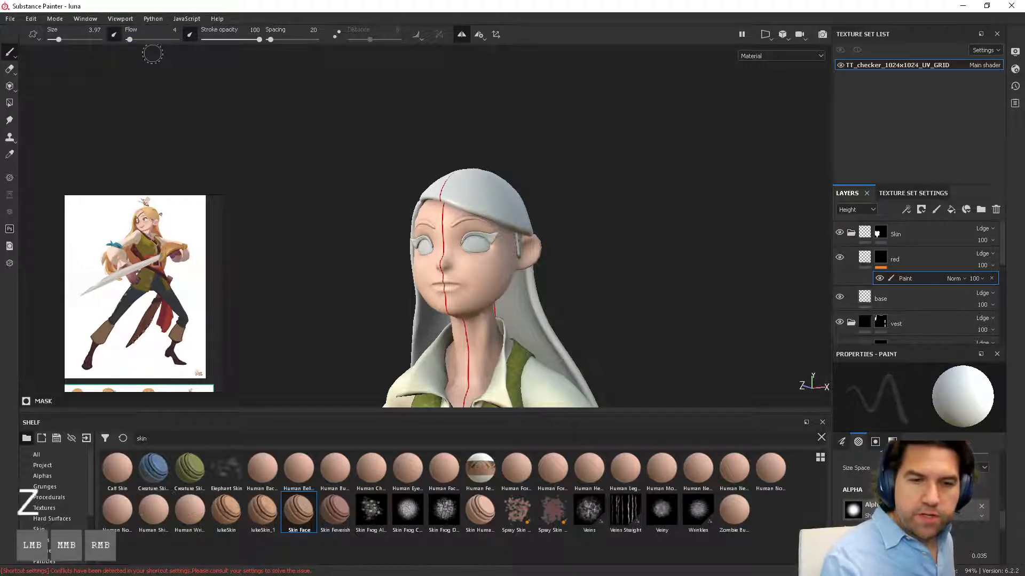
left_click(483, 274)
mouse_move(494, 272)
left_mouse_down()
mouse_move(442, 264)
mouse_move(465, 271)
left_mouse_up()
left_click_drag(530, 255, 492, 268)
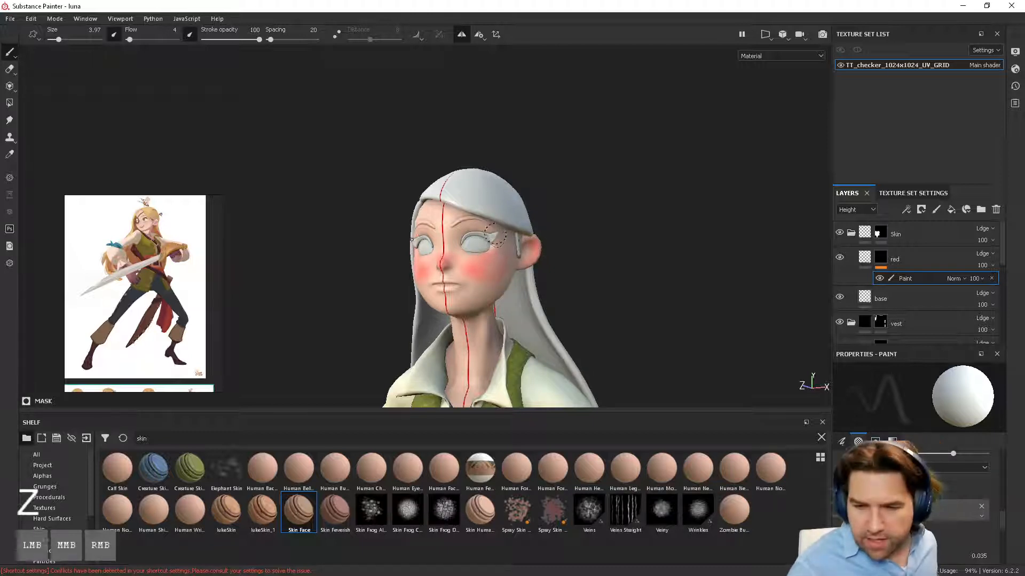
left_click_drag(484, 229, 463, 230)
left_click_drag(485, 278, 506, 250)
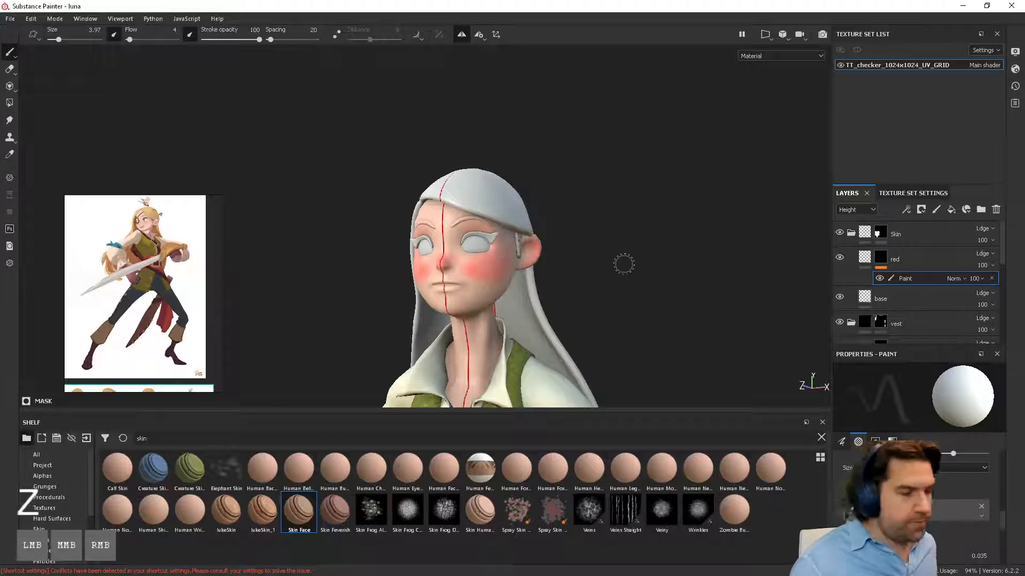
mouse_move(615, 311)
left_mouse_down("alt")
mouse_move(586, 315)
mouse_move(610, 309)
left_mouse_up("alt")
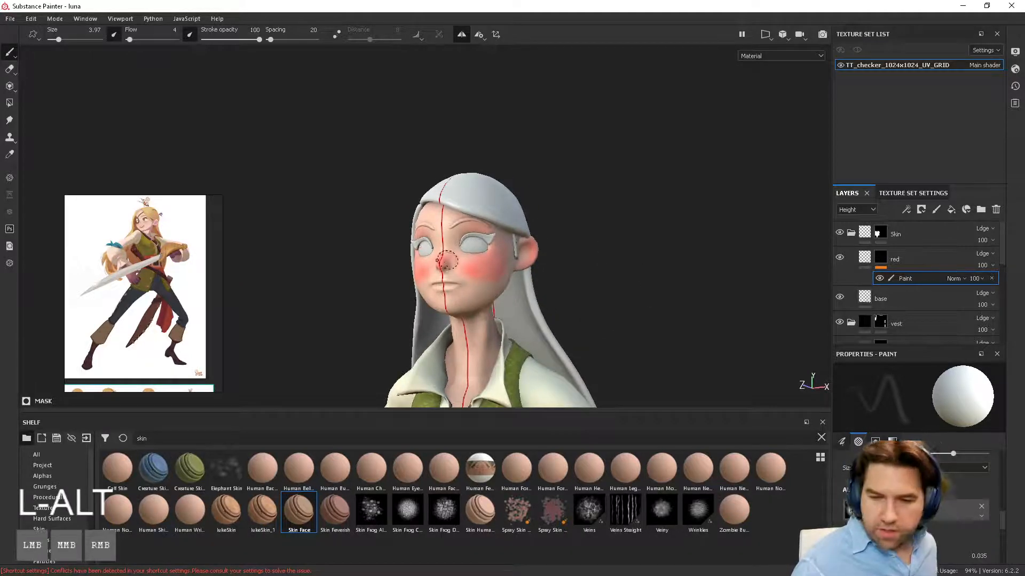
left_click_drag(463, 262, 484, 269)
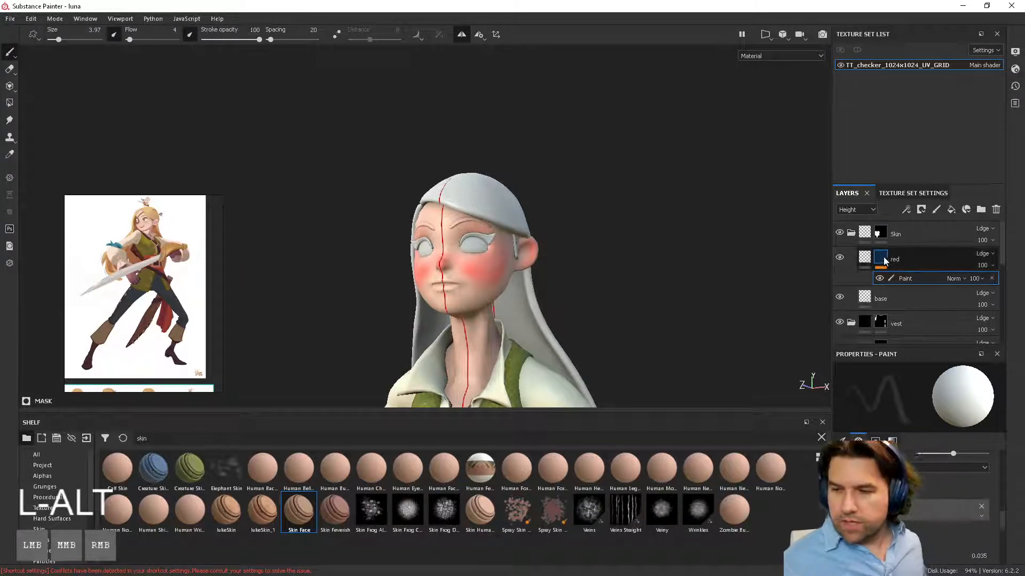
Add a fill layer above the red layer and name it blue.
left_click(912, 255)
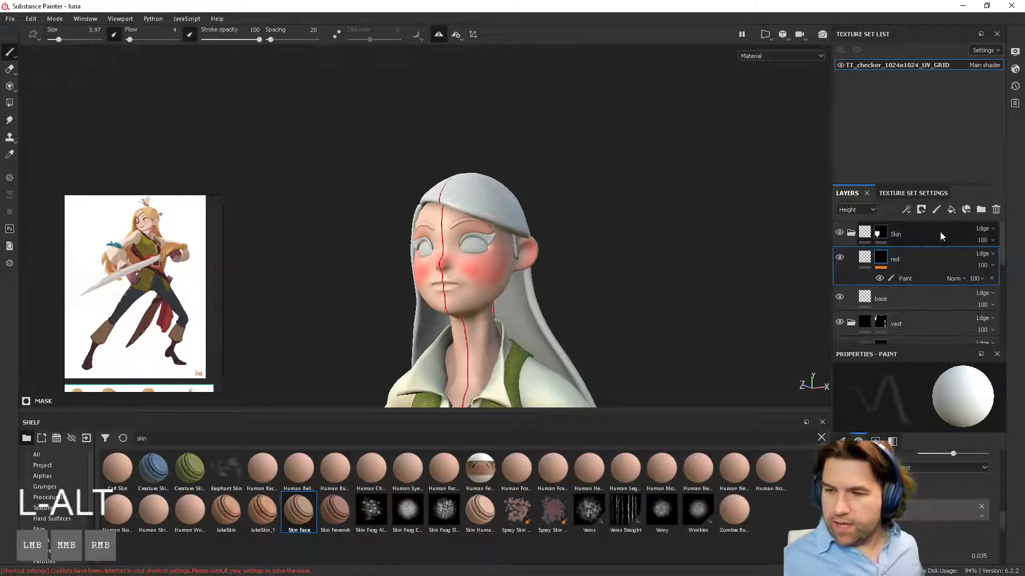
left_click(951, 209)
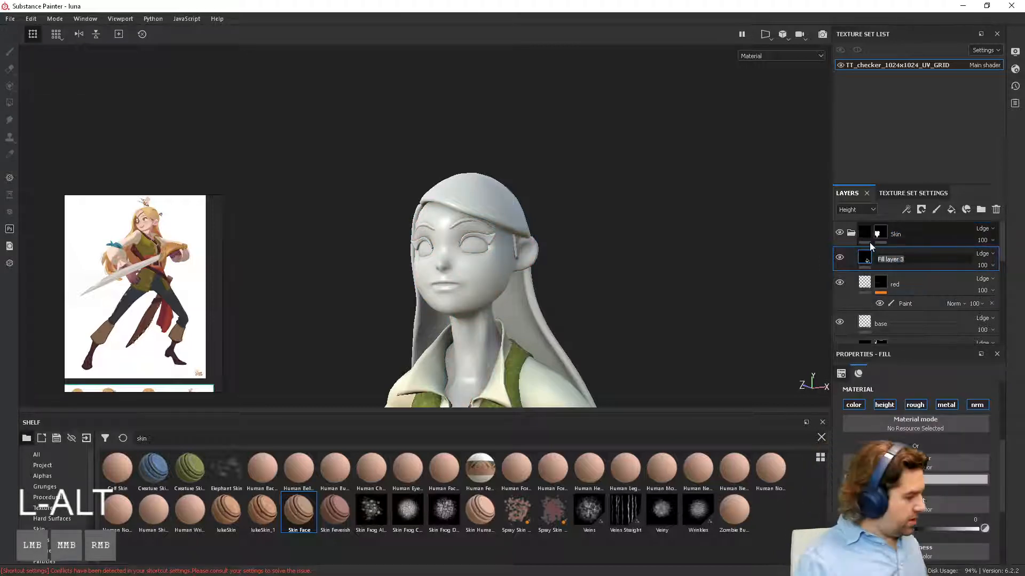
type("bu")
key("BackSpace")
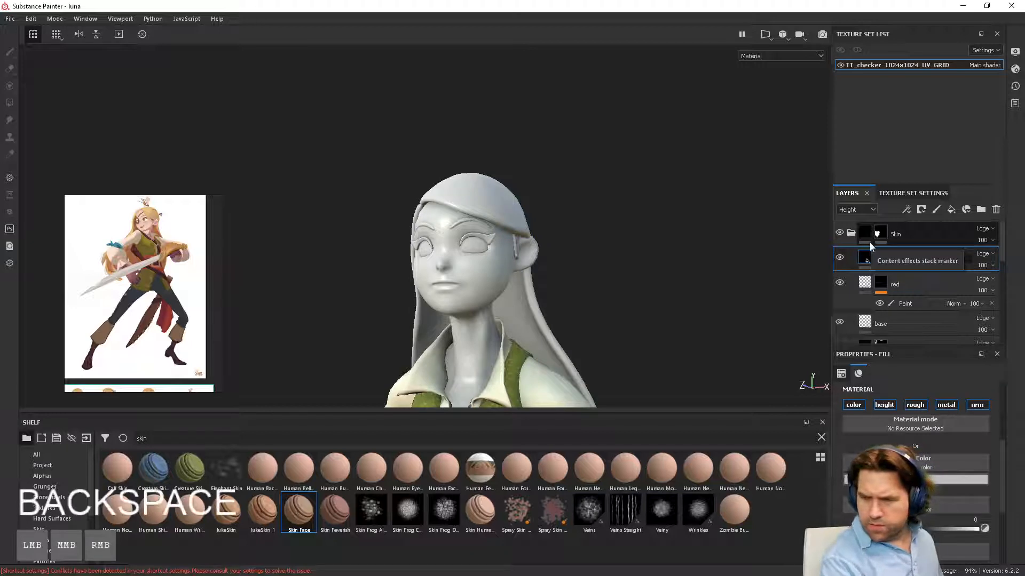
type("lue")
key("Return")
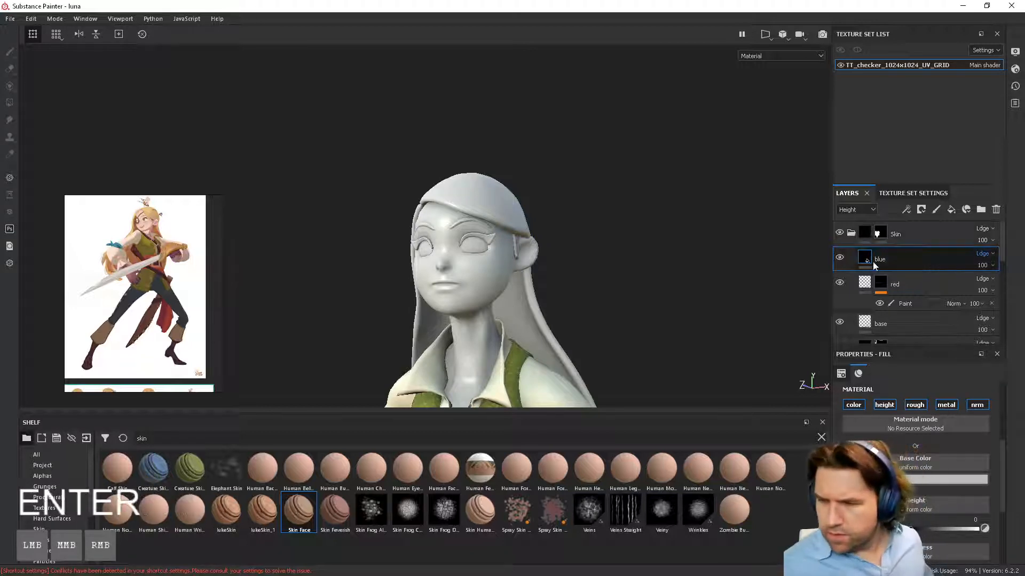
Set the blue layer's base color to a bright cyan blue with hue 0.545, saturation 1 and value 1.
left_click(914, 479)
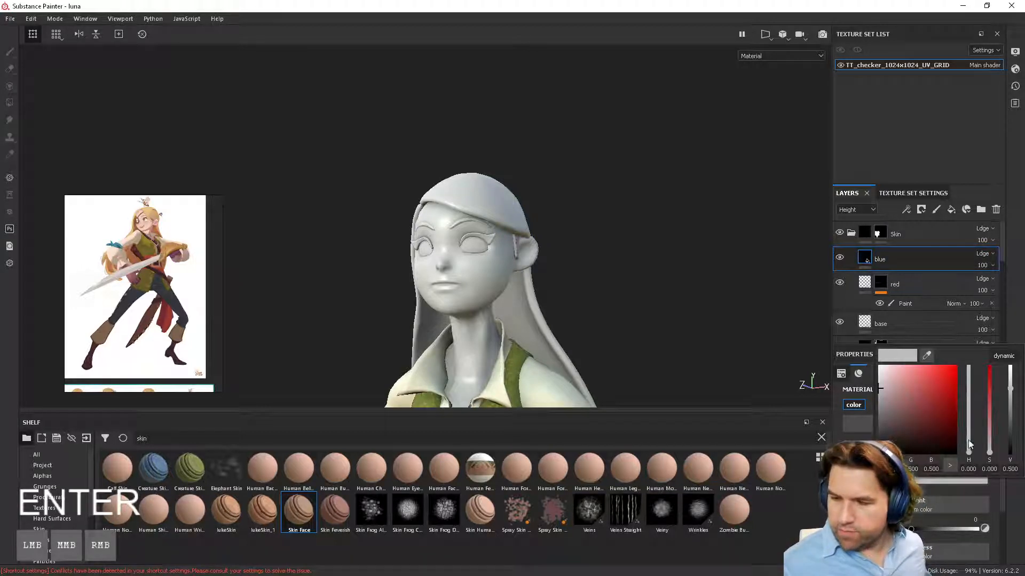
left_click_drag(980, 452, 963, 356)
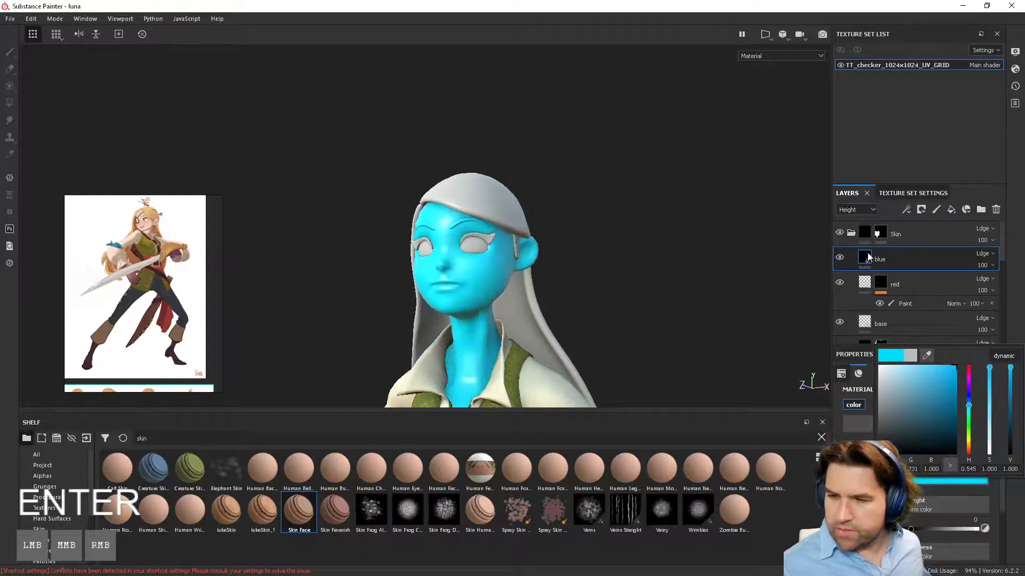
left_click(867, 258)
Add a black mask to the blue layer with a paint effect in it.
right_click(867, 257)
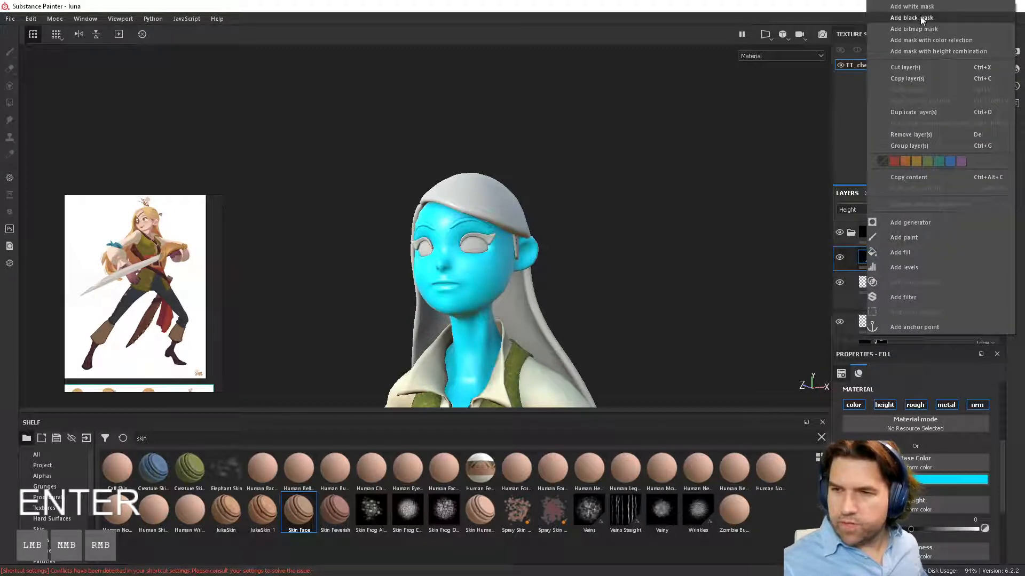
left_click(921, 18)
right_click(887, 255)
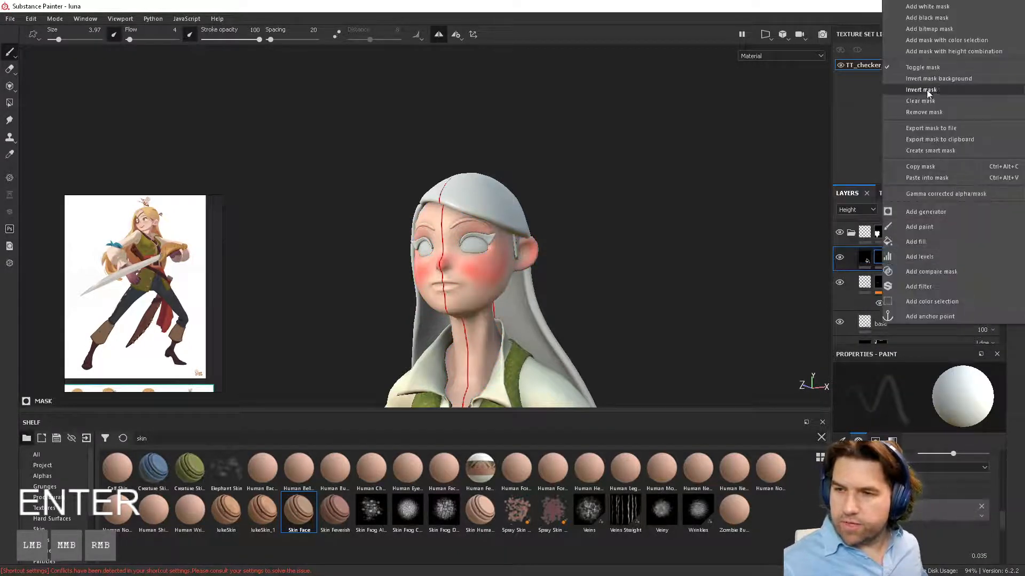
left_click(927, 229)
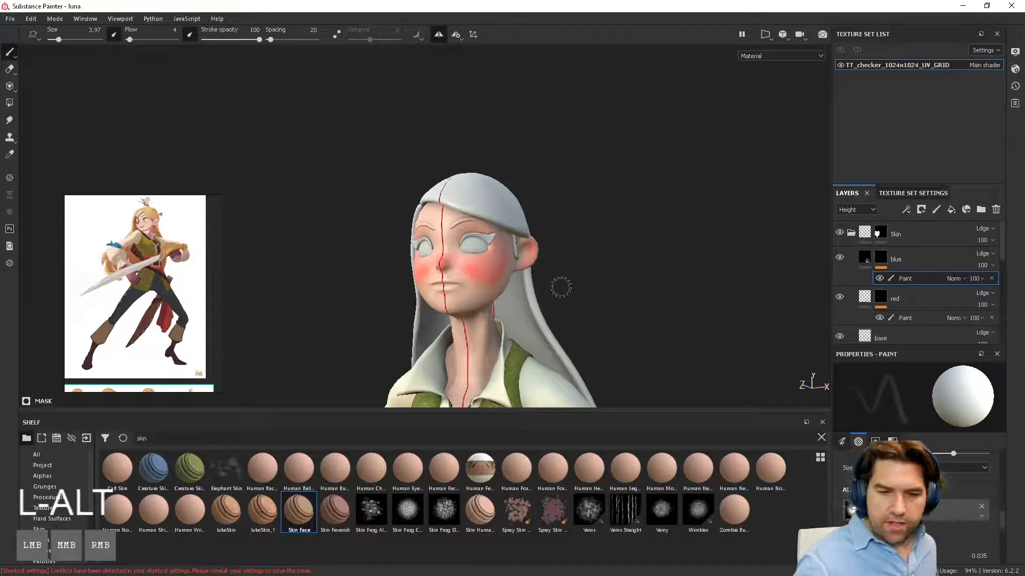
Paint soft blue in the blue layer's mask around the mouth and chin, beneath the eyes and along the neck.
mouse_move(560, 287)
left_mouse_down("alt")
mouse_move(581, 291)
mouse_move(558, 270)
left_mouse_up("alt")
mouse_move(474, 283)
right_mouse_down("ctrl")
mouse_move(487, 297)
mouse_move(468, 297)
right_mouse_up("ctrl")
left_click_drag(451, 284, 444, 280, "ctrl")
left_click_drag(449, 278, 461, 283, "ctrl")
right_click_drag(465, 286, 475, 291, "ctrl")
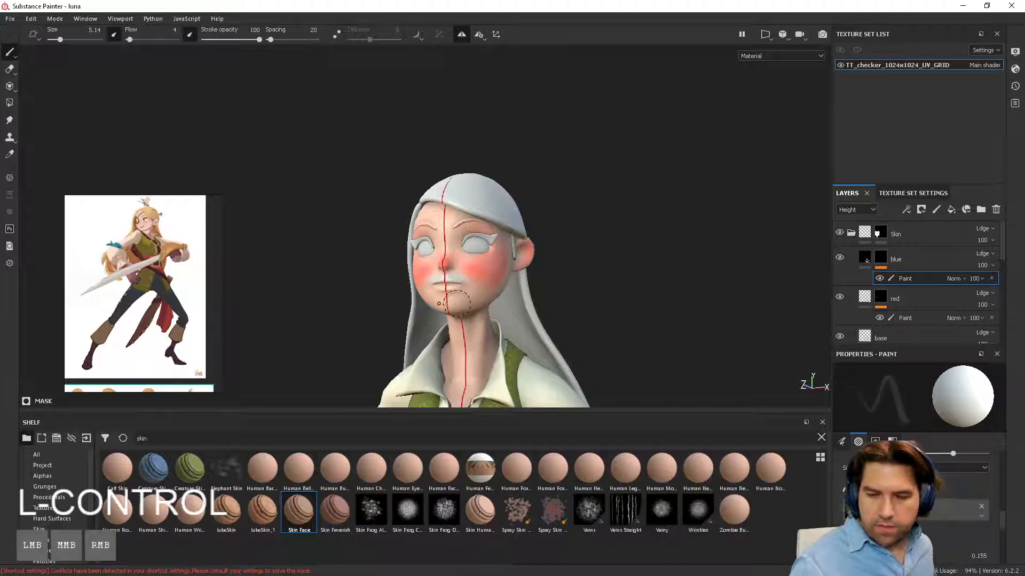
mouse_move(454, 301)
left_mouse_down("ctrl")
mouse_move(483, 296)
mouse_move(470, 287)
left_mouse_up("ctrl")
mouse_move(477, 273)
right_mouse_down("ctrl")
mouse_move(497, 255)
mouse_move(474, 249)
right_mouse_up("ctrl")
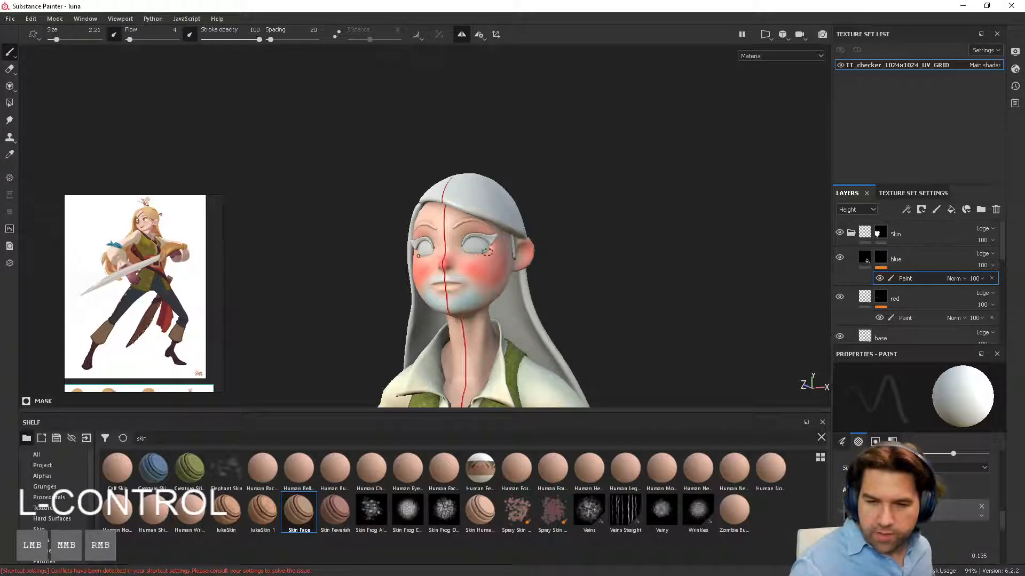
left_click_drag(459, 243, 513, 249)
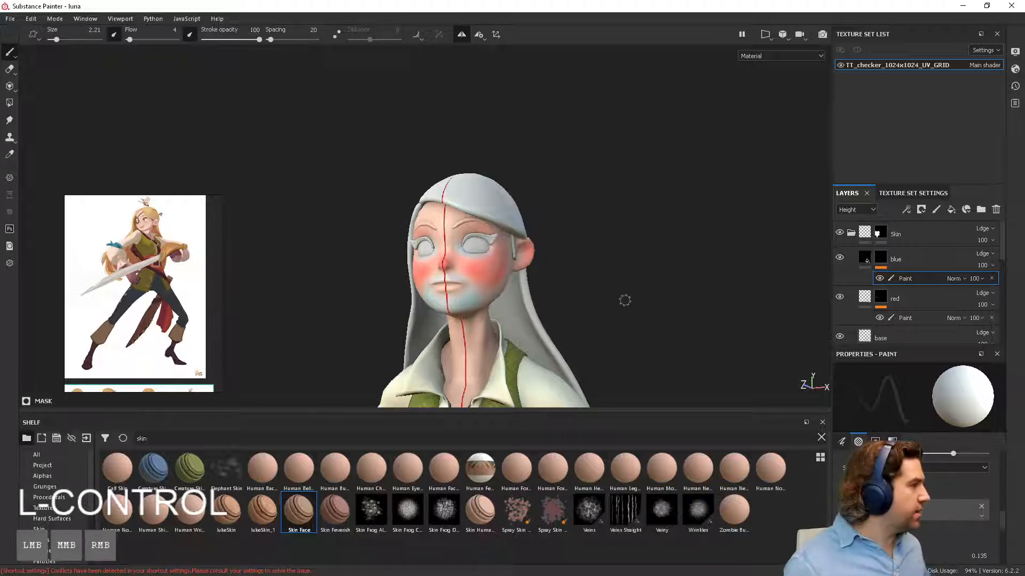
mouse_move(637, 333)
right_mouse_down("alt")
mouse_move(679, 334)
mouse_move(636, 316)
mouse_move(635, 302)
right_mouse_up("alt")
left_click_drag(635, 302, 587, 291, "alt")
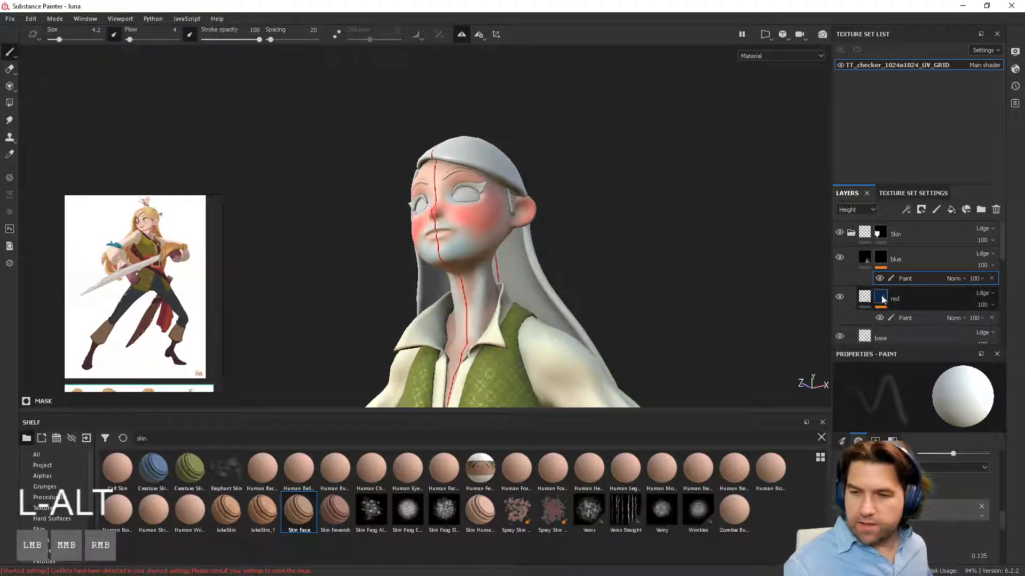
Select the red layer's paint effect and softly build up red on the neck and its base.
left_click(902, 317)
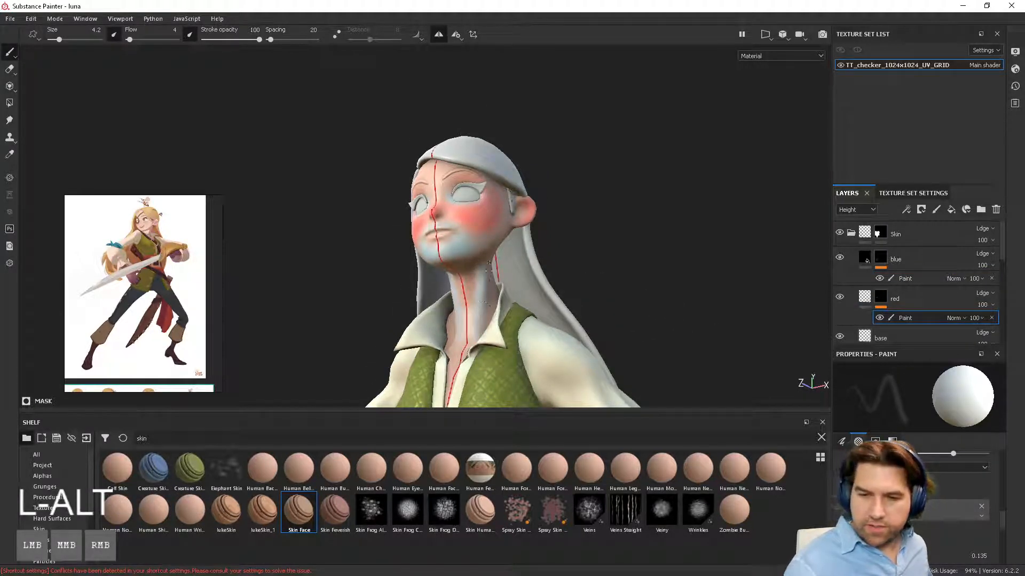
mouse_move(483, 299)
left_mouse_down()
mouse_move(454, 355)
mouse_move(459, 348)
left_mouse_up()
left_click_drag(463, 343, 458, 350)
mouse_move(629, 263)
left_mouse_down("alt")
mouse_move(556, 265)
mouse_move(507, 243)
left_mouse_up("alt")
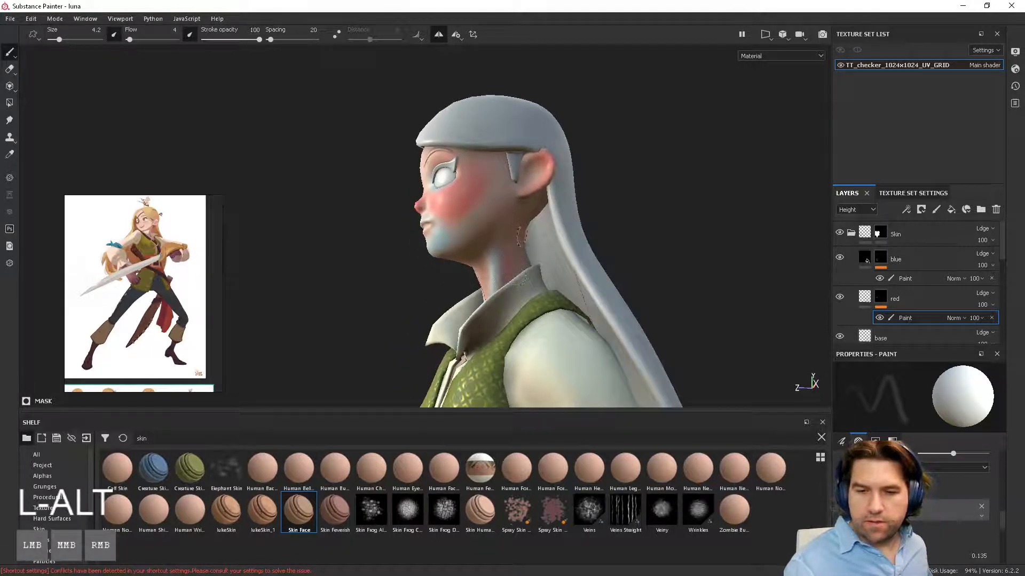
left_click_drag(604, 204, 718, 228, "alt")
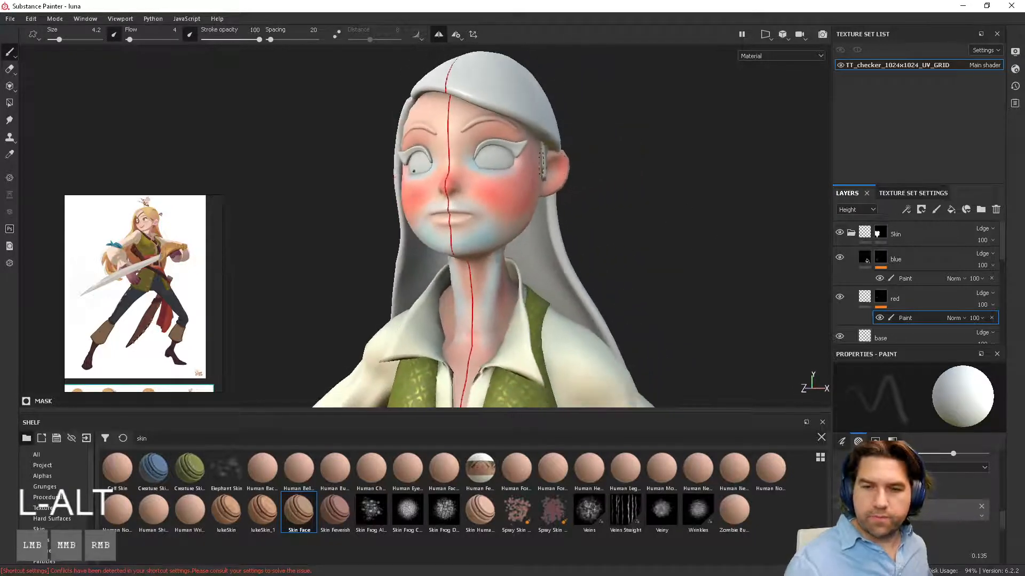
Add a fill layer above the blue layer and set its base color to yellow with hue 0.090, saturation 1 and value 1.
left_click(919, 257)
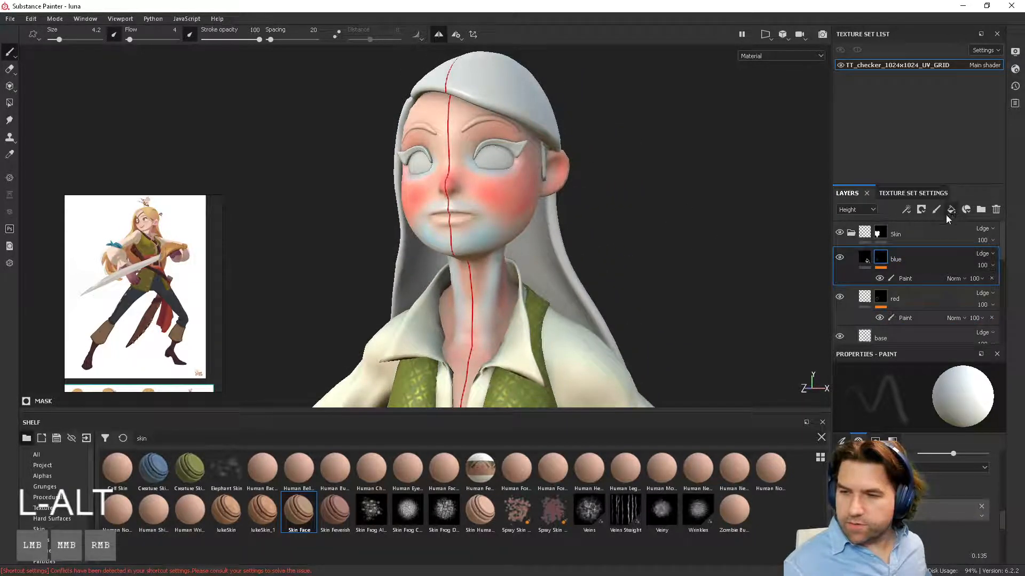
left_click(950, 210)
left_click(858, 423)
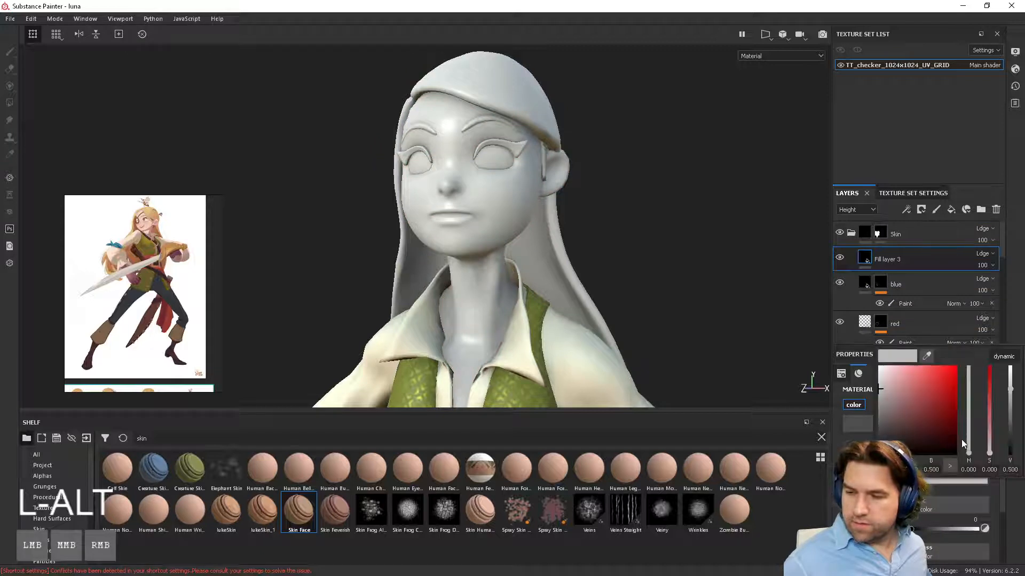
left_click_drag(970, 454, 969, 440)
left_click_drag(955, 368, 964, 366)
left_click_drag(967, 447, 969, 451)
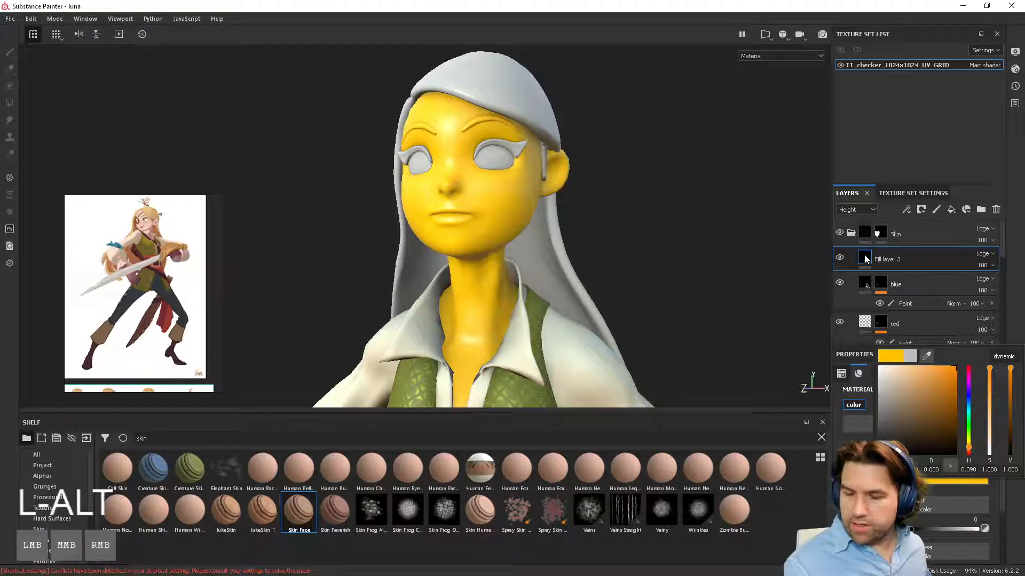
Name the new fill layer yellow and give it a black mask with a paint effect.
double_click(888, 259)
type("yell")
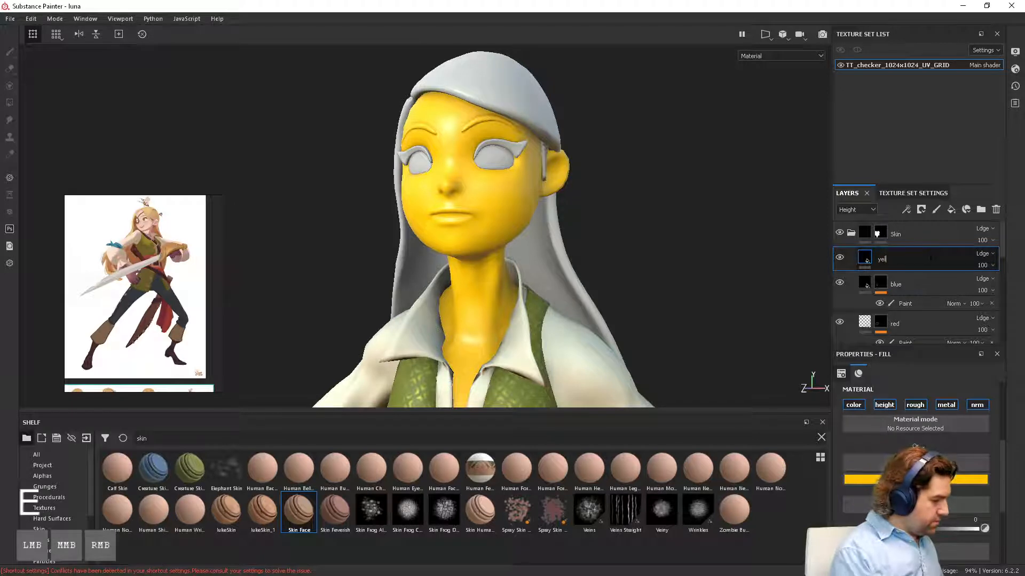
type("ow")
key("Return")
right_click(864, 259)
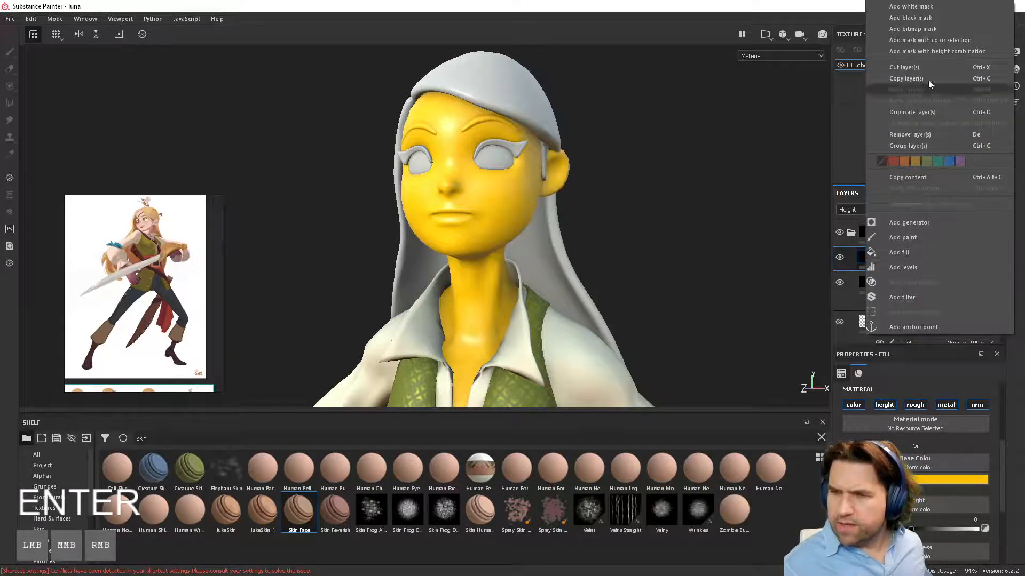
left_click(930, 17)
right_click(880, 262)
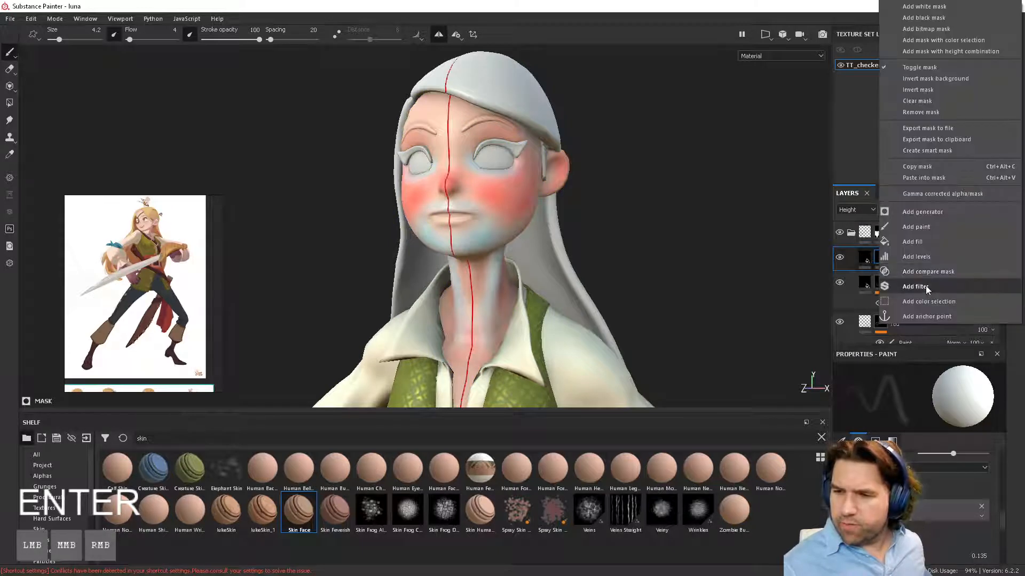
left_click(919, 226)
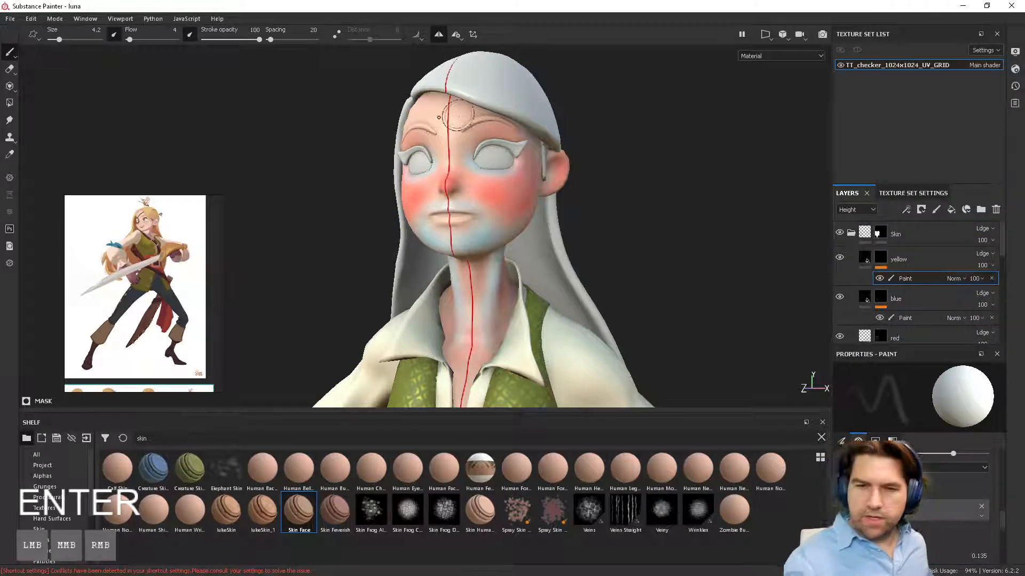
Paint soft yellow in the yellow mask on the forehead, beside the mouth, beneath the eyes and at the neck's base.
mouse_move(458, 116)
left_mouse_down()
mouse_move(450, 117)
mouse_move(474, 100)
mouse_move(466, 95)
mouse_move(472, 108)
left_mouse_up()
left_click_drag(469, 110, 461, 120)
left_click_drag(460, 121, 478, 101)
right_click_drag(482, 228, 471, 225, "ctrl")
left_click(471, 225)
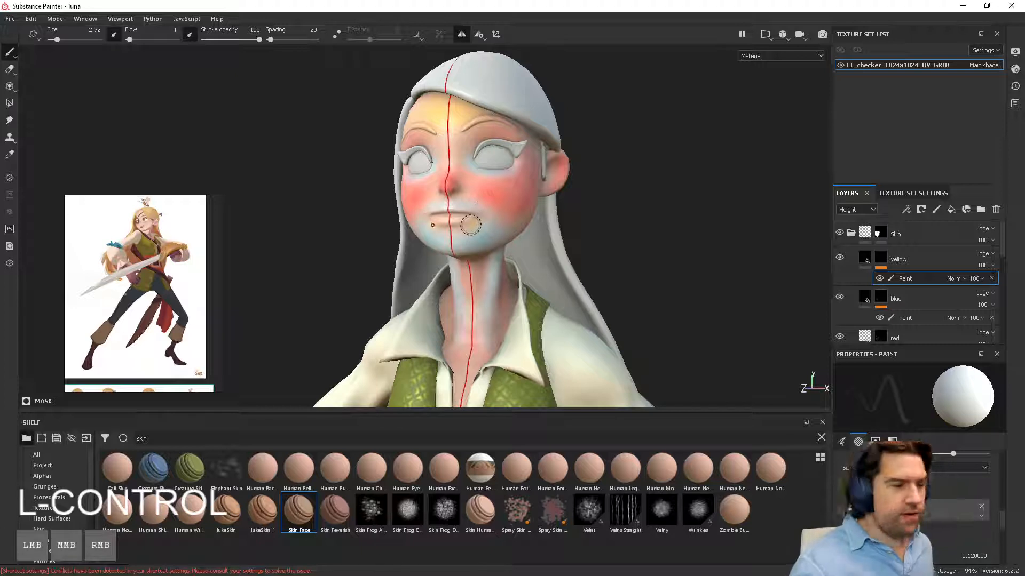
left_click_drag(470, 227, 478, 221)
right_click_drag(486, 212, 496, 211, "ctrl")
left_click_drag(472, 168, 470, 170)
left_click(468, 171)
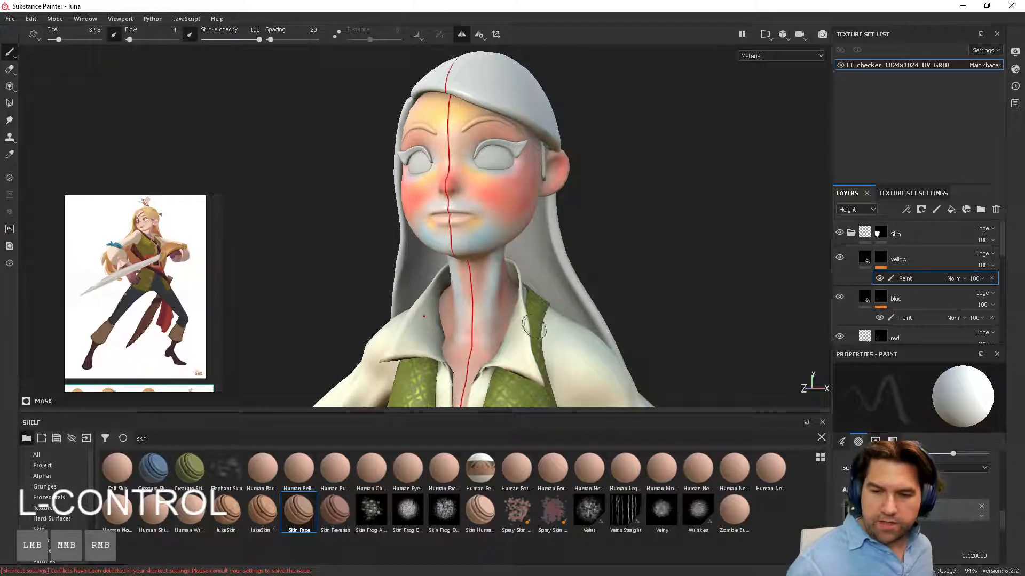
left_click_drag(496, 348, 480, 357)
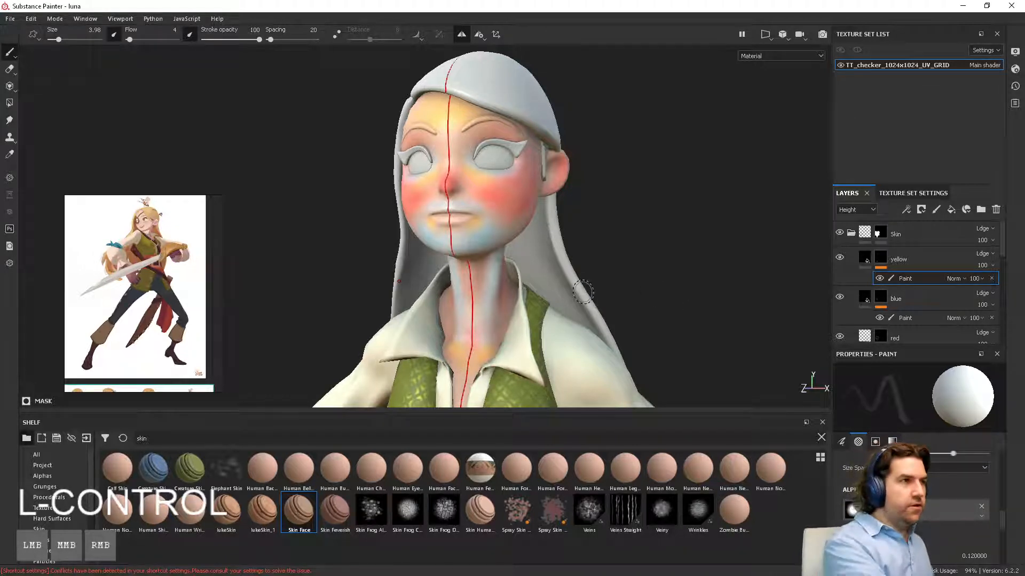
Turn off symmetry and switch the layer stack's channel to Base Color.
left_click(463, 36)
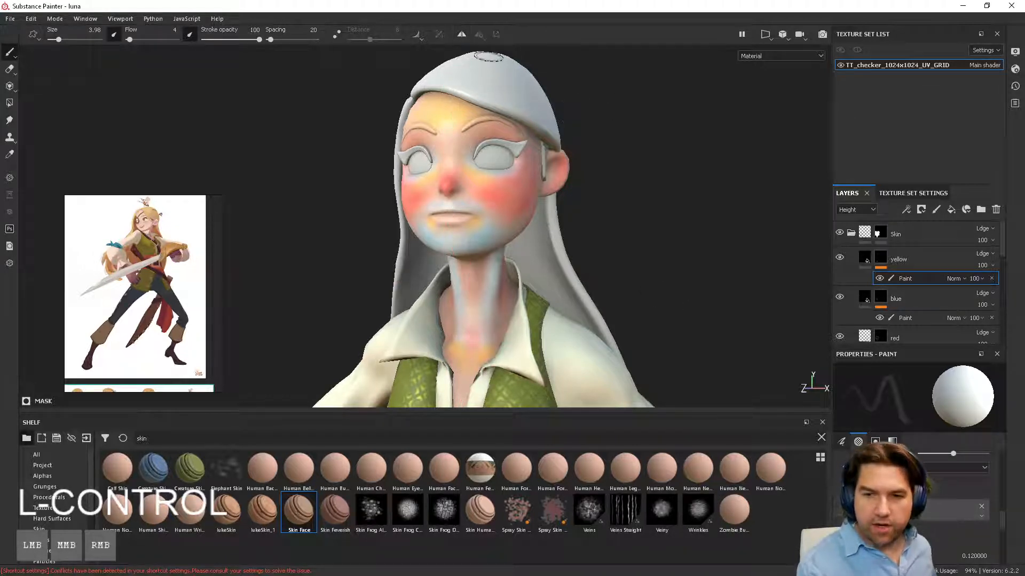
middle_click_drag(611, 178, 613, 123, "alt")
scroll(619, 192, "up", 2)
middle_click_drag(670, 267, 671, 218, "alt")
scroll(672, 220, "down", 4)
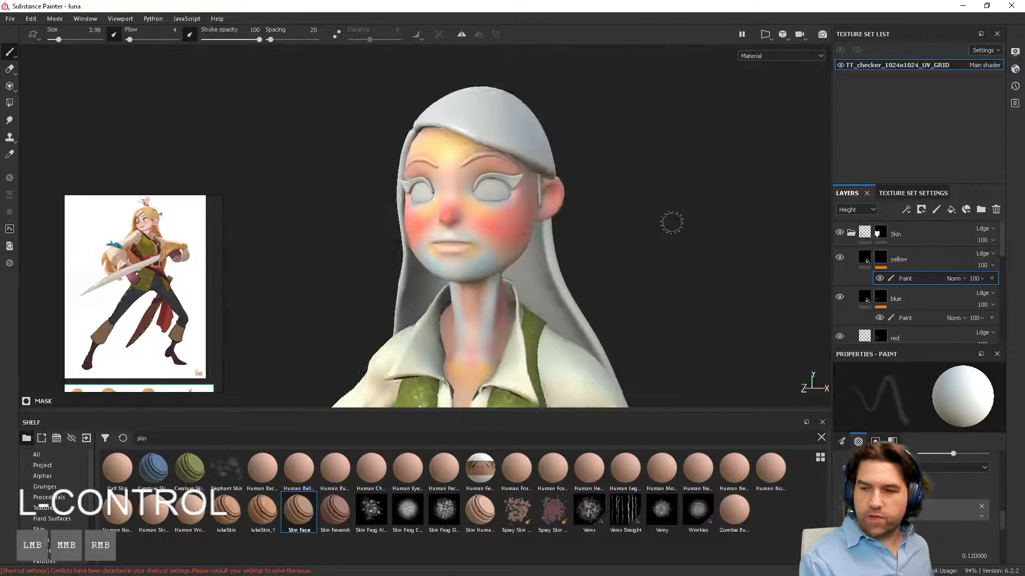
left_click_drag(672, 225, 672, 266, "ctrl+alt")
left_click_drag(671, 267, 622, 284, "alt")
left_click(856, 212)
left_click(860, 221)
middle_click_drag(646, 296, 600, 220, "alt")
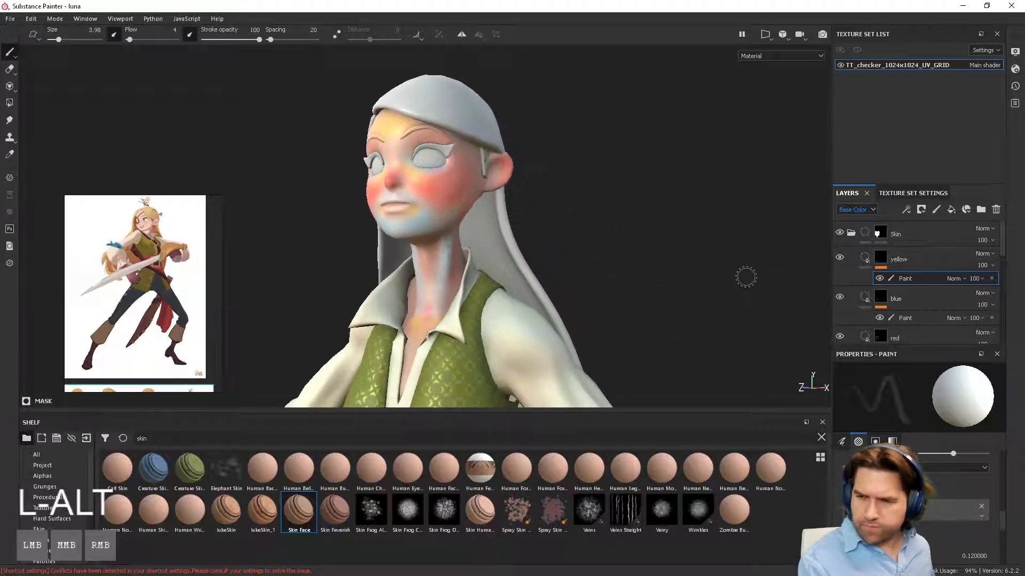
Hide the yellow and blue layers and set the red layer's opacity to 20.
left_click(839, 258)
left_click(839, 297)
scroll(926, 322, "down", 3)
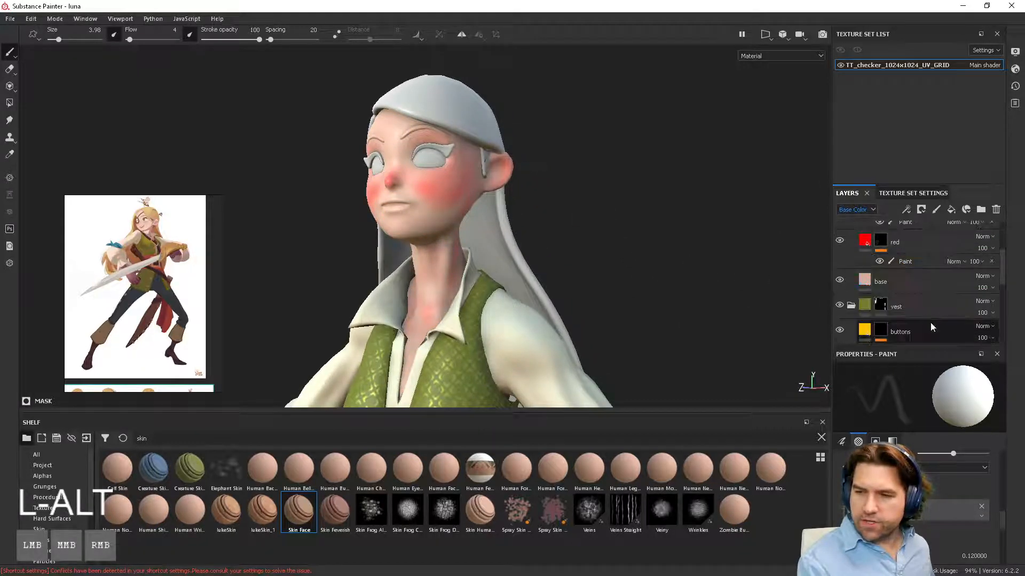
scroll(923, 319, "up", 3)
scroll(918, 316, "down", 3)
scroll(915, 317, "up", 1)
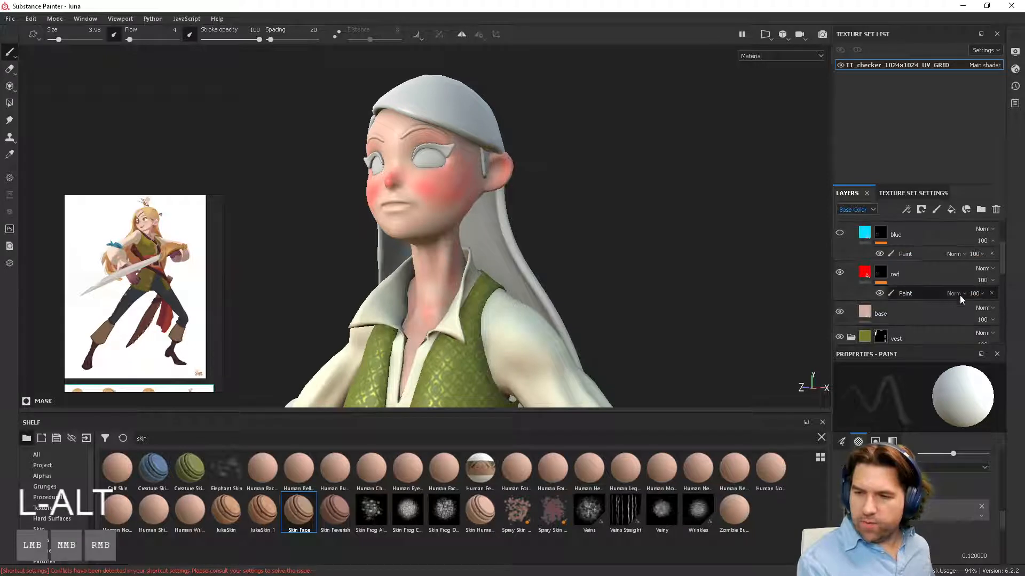
left_click(988, 283)
left_click_drag(994, 299, 986, 302)
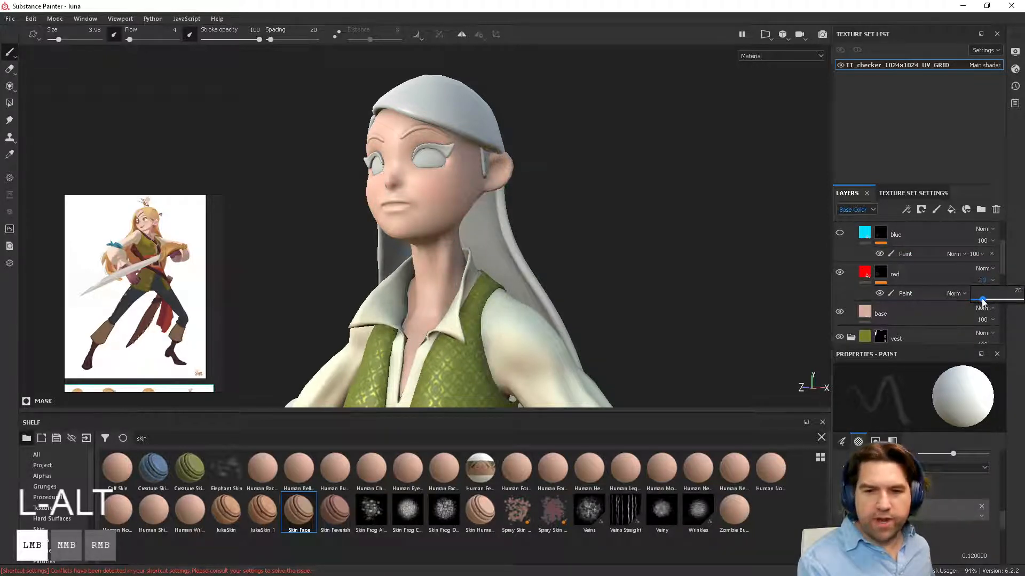
Show the blue layer again and set its opacity to 10.
left_click_drag(707, 202, 807, 214, "alt")
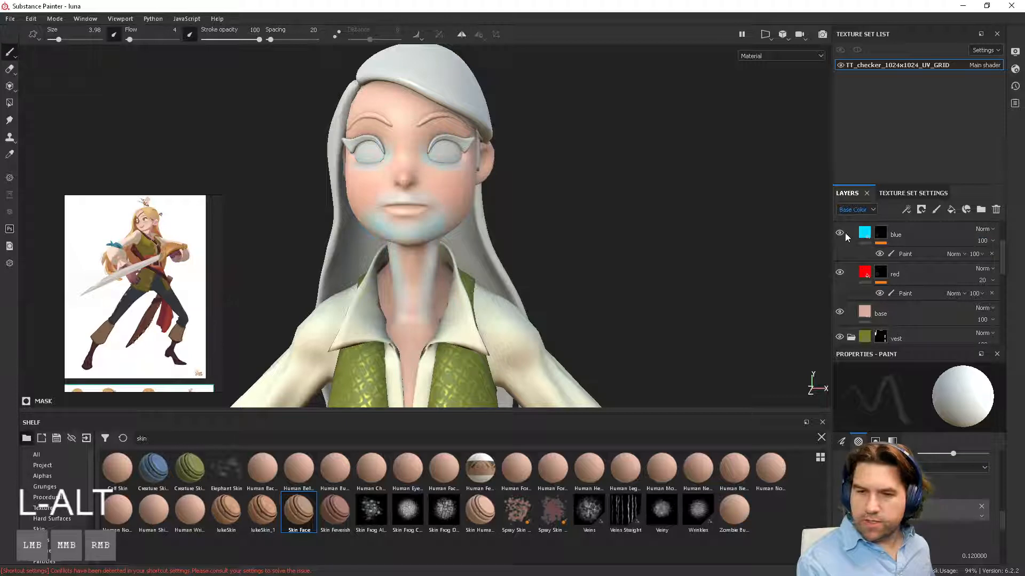
left_click(986, 243)
left_click_drag(989, 259, 978, 262)
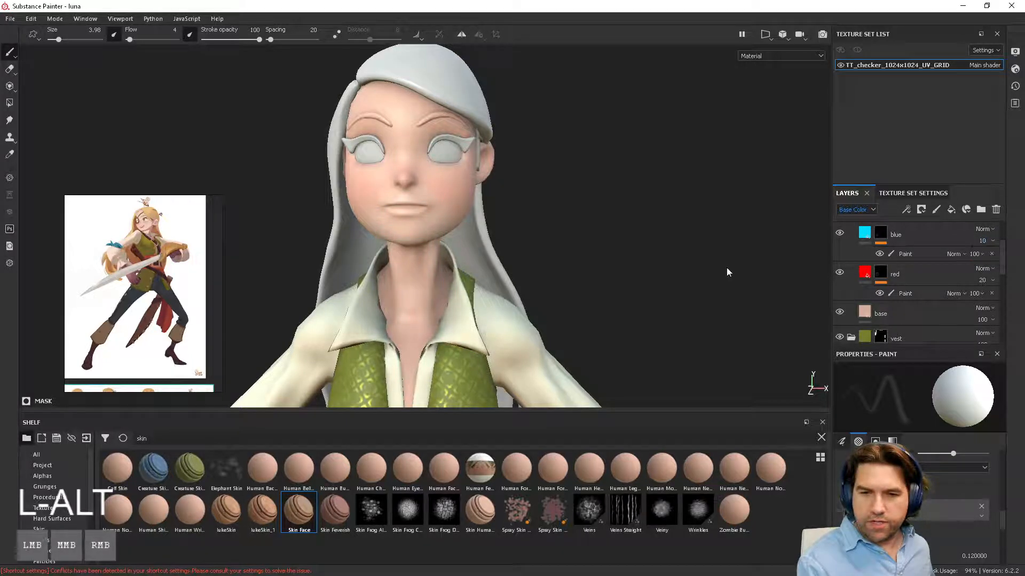
Show the yellow layer again and set its paint effect's opacity to 28.
left_click_drag(725, 268, 614, 248, "alt")
middle_click_drag(614, 249, 702, 291, "alt")
right_click_drag(702, 291, 731, 251, "alt")
middle_click_drag(731, 255, 734, 344, "alt")
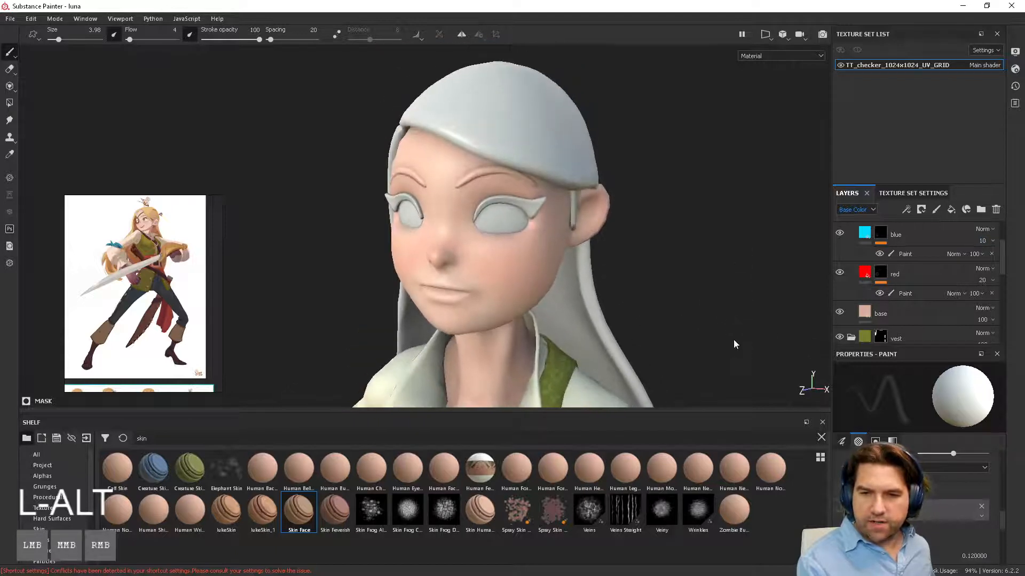
scroll(918, 282, "up", 2)
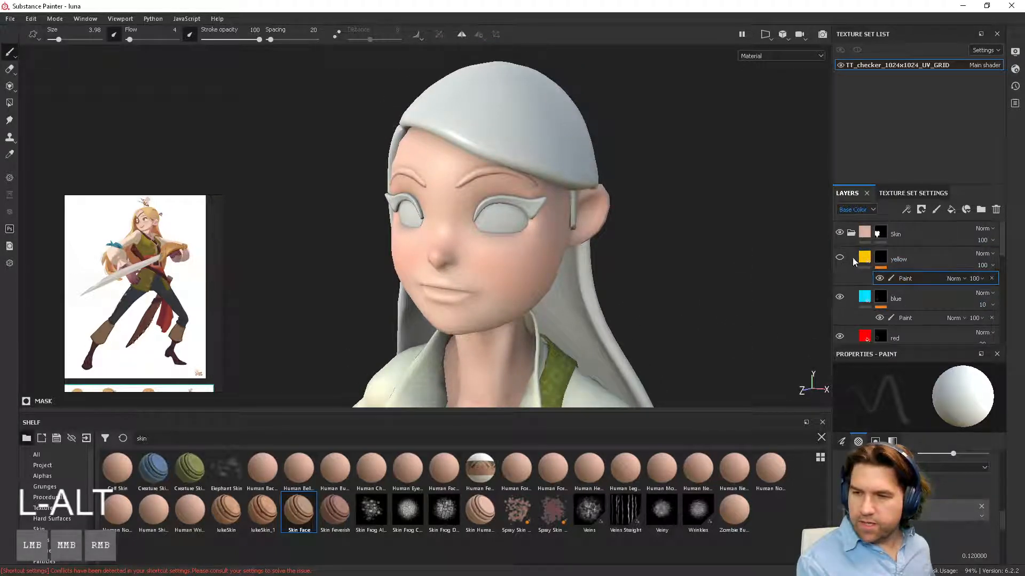
left_click_drag(981, 294, 985, 300)
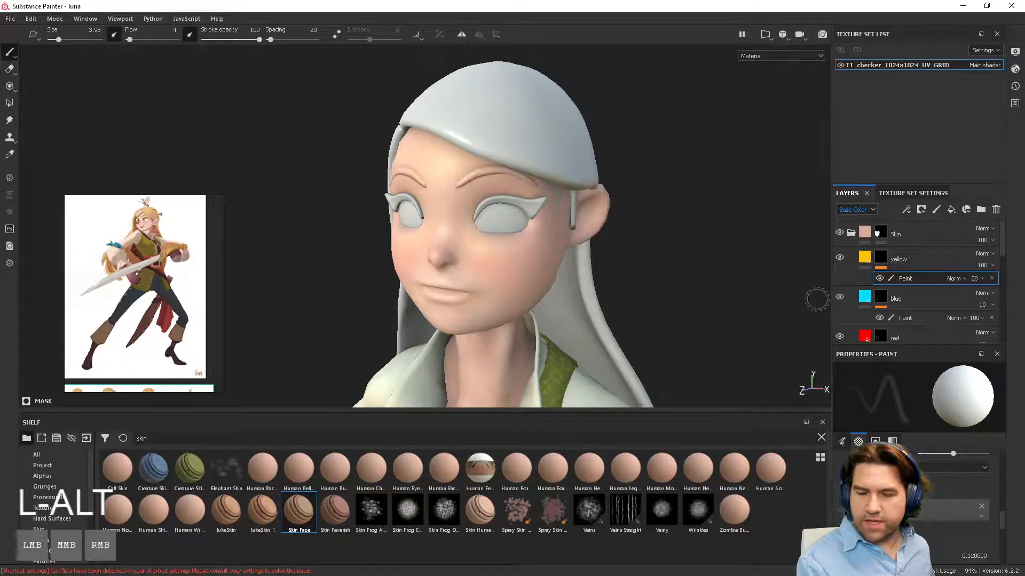
Check the skin on the whole bust and set the yellow layer's paint effect opacity to 20.
left_click_drag(801, 298, 752, 266, "alt")
right_click_drag(750, 265, 654, 309, "alt")
mouse_move(606, 267)
middle_mouse_down("alt")
mouse_move(632, 130)
mouse_move(649, 168)
middle_mouse_up("alt")
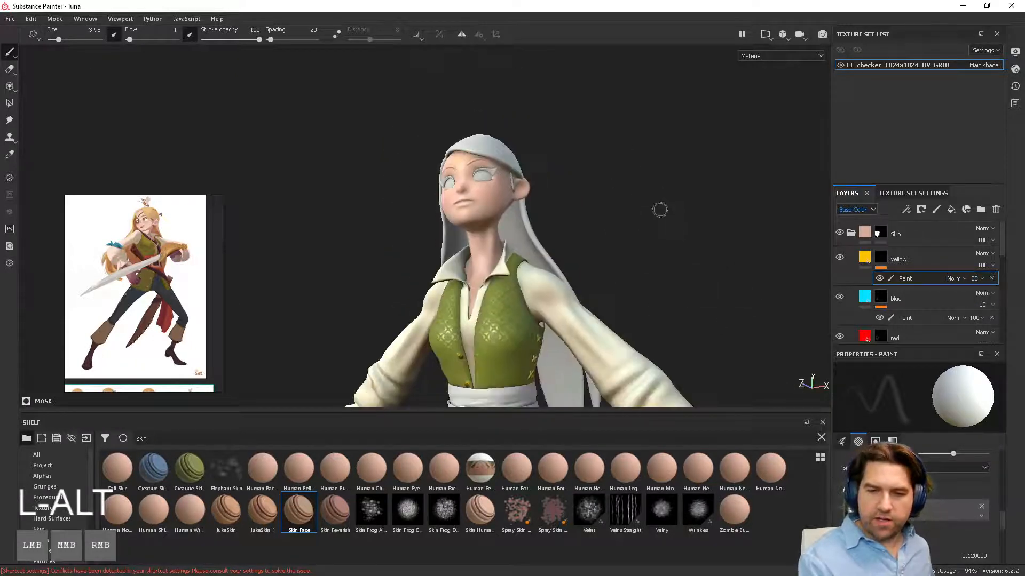
left_click_drag(659, 208, 674, 243, "alt")
left_click(987, 278)
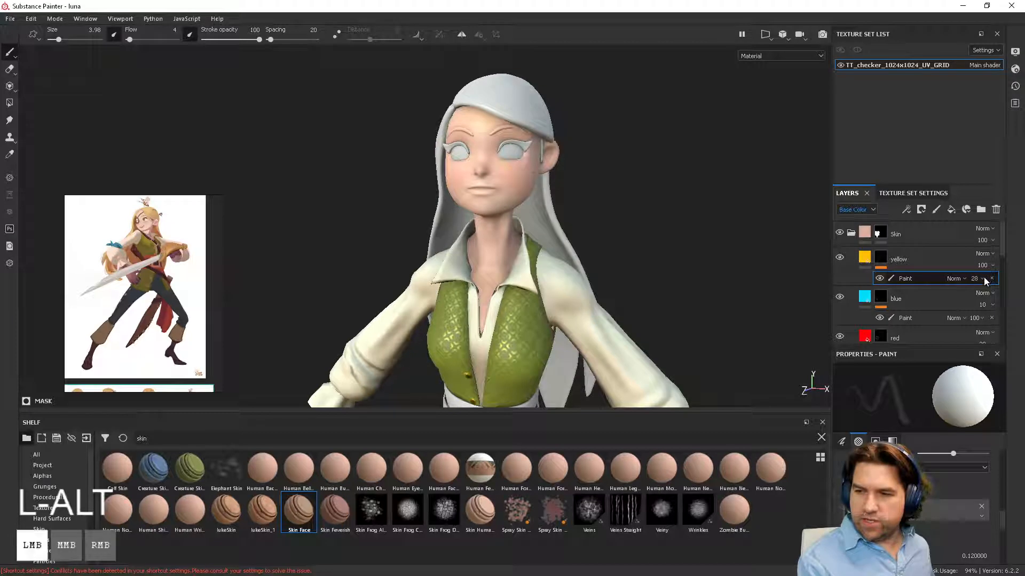
left_click_drag(981, 299, 980, 298)
Examine the skin from several angles, comparing it with the yellow, blue and red layers hidden and shown.
left_click_drag(707, 228, 632, 214, "alt")
middle_click_drag(632, 213, 580, 271, "alt")
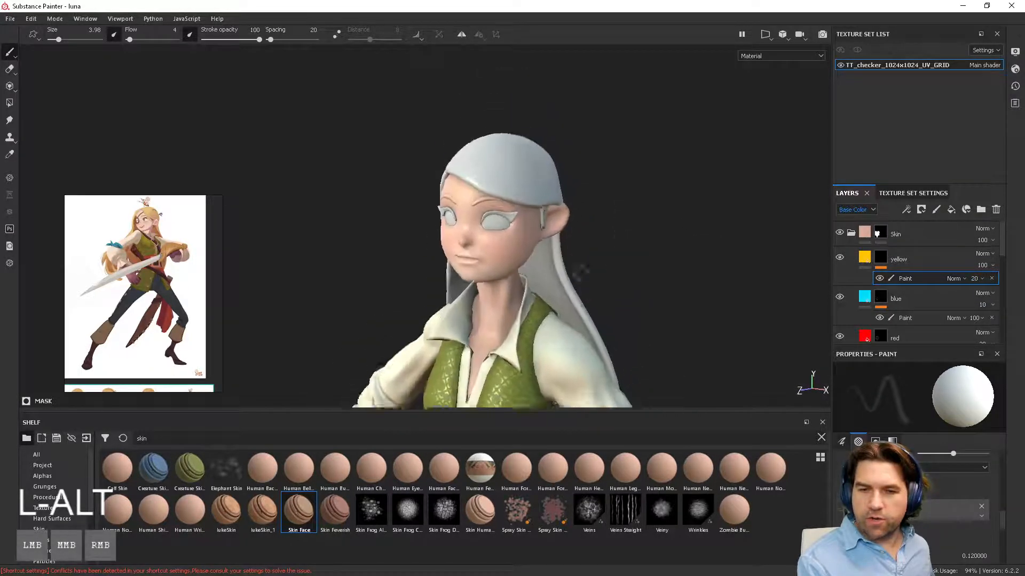
right_click_drag(580, 271, 636, 262, "alt")
left_click_drag(636, 262, 762, 240, "alt")
right_click_drag(762, 240, 692, 274, "alt")
left_click_drag(692, 273, 649, 316, "alt")
right_click_drag(650, 315, 684, 272, "alt")
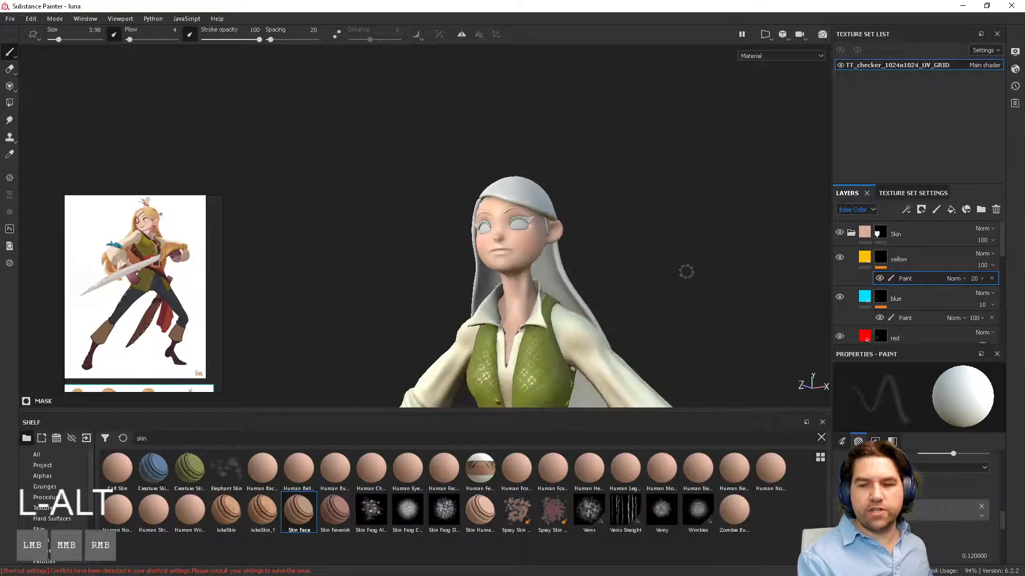
left_click(839, 297)
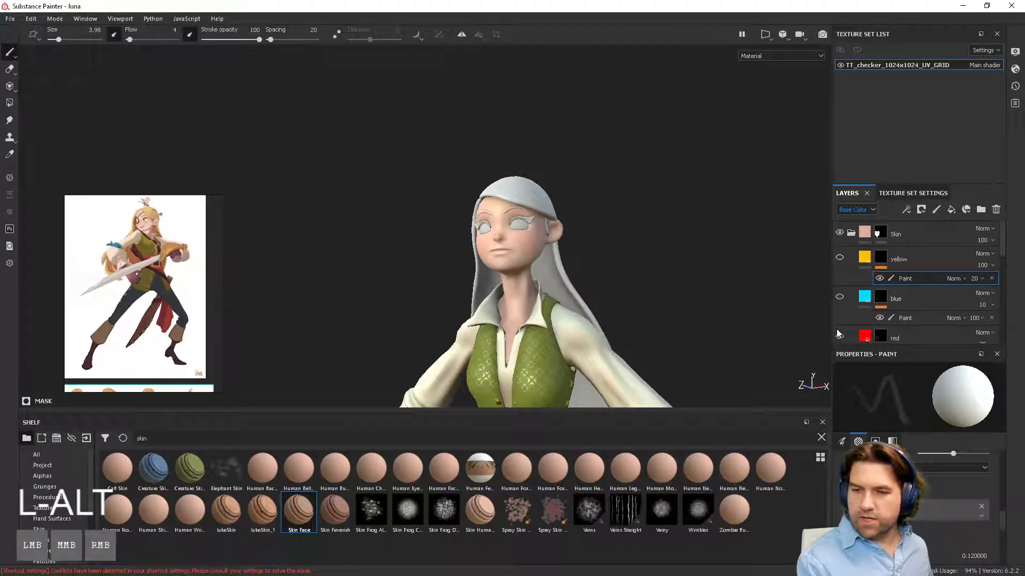
left_click_drag(577, 255, 573, 278, "alt")
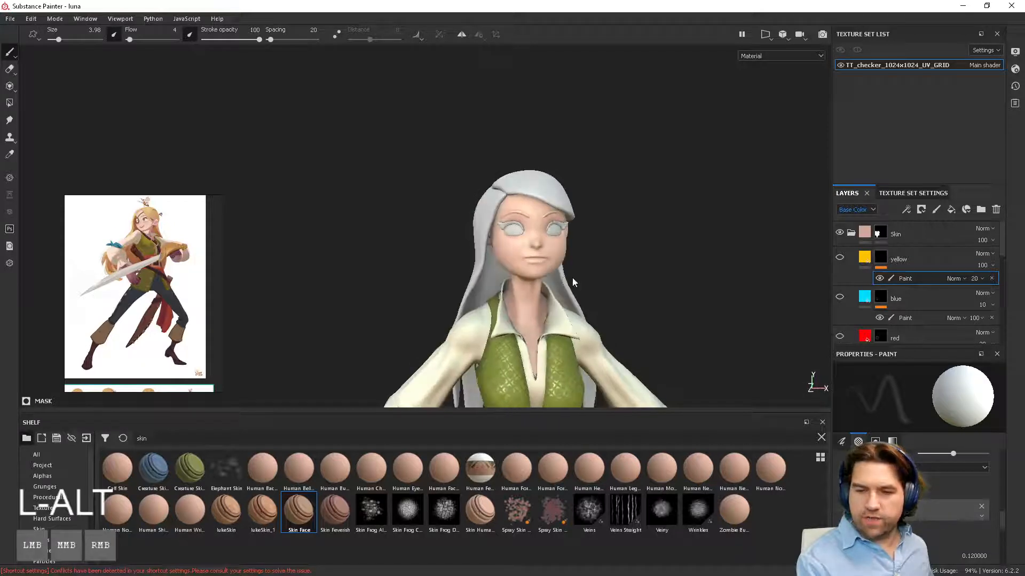
left_click(839, 338)
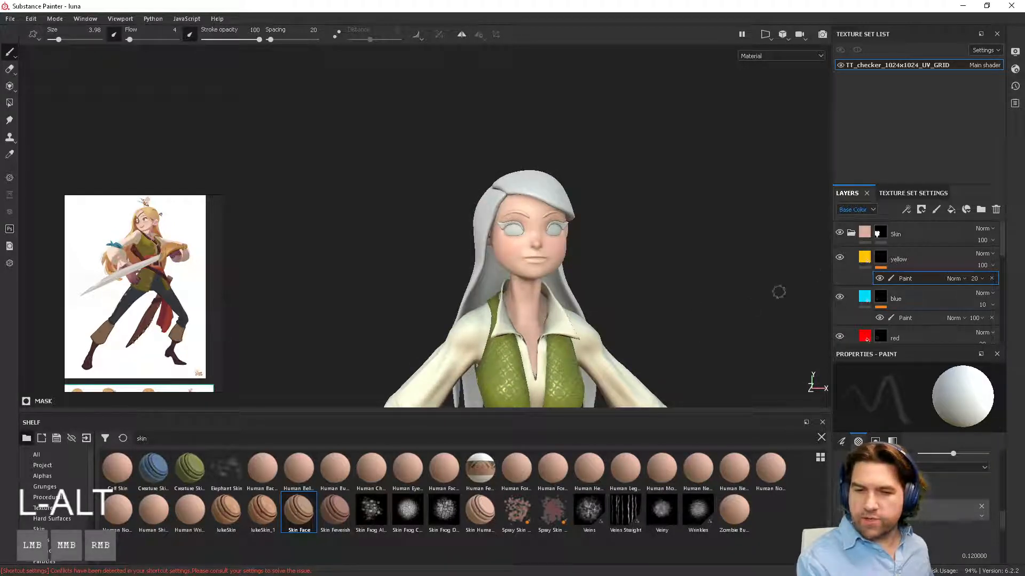
Check the face up close and try the blue layer's opacity around 9 before returning it to 10.
left_click_drag(778, 292, 618, 310, "alt")
right_click_drag(618, 309, 671, 323, "alt")
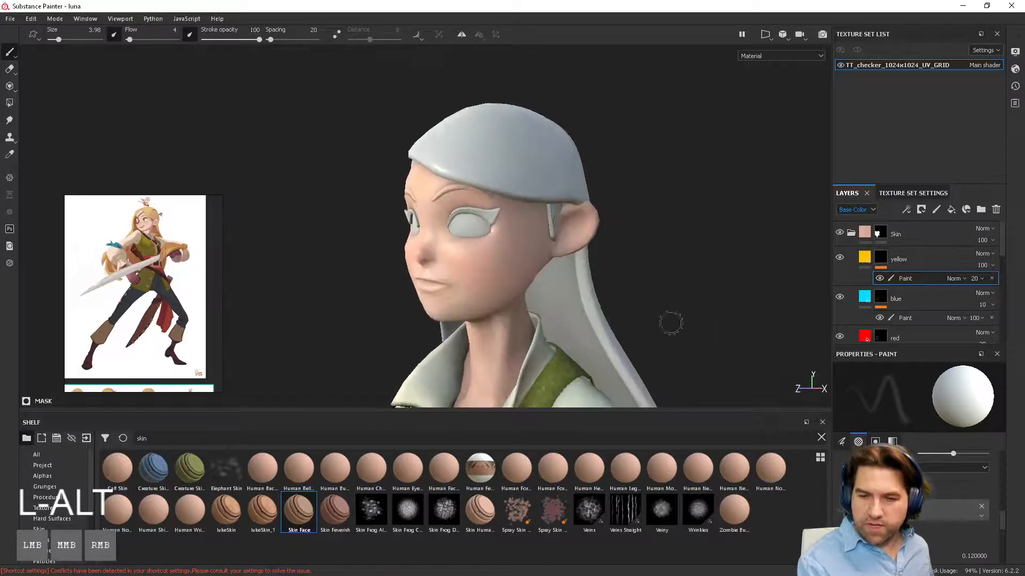
left_click_drag(671, 323, 703, 313, "alt")
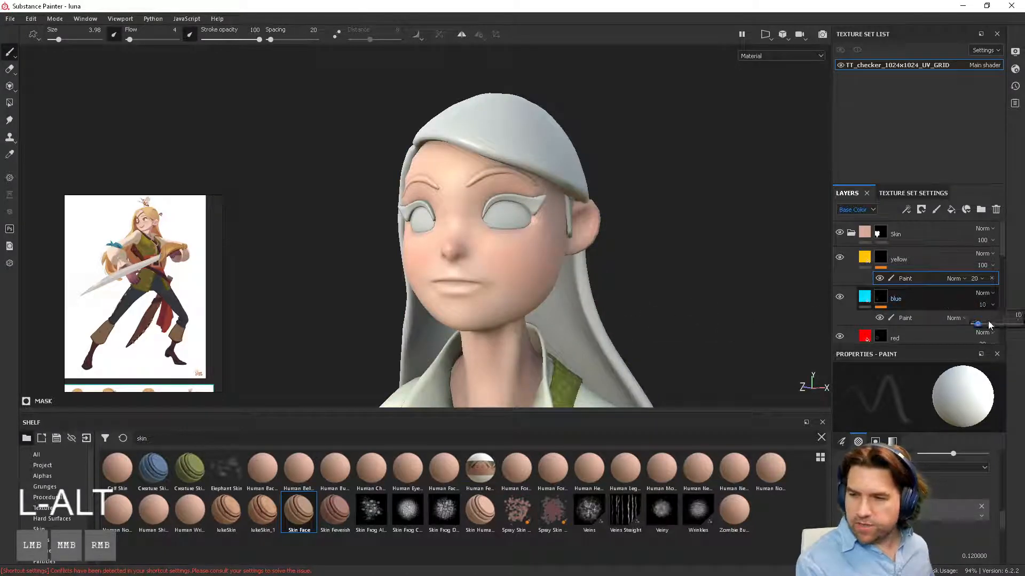
left_click_drag(980, 324, 978, 329)
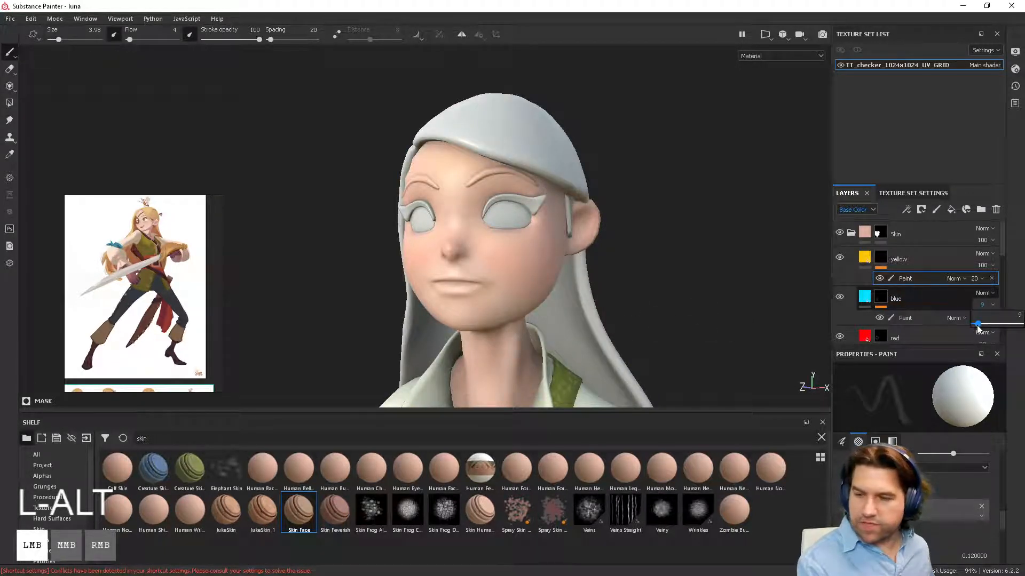
Examine the blended skin on the character from close up out to the full body.
left_click_drag(673, 283, 679, 254, "alt")
right_click_drag(679, 254, 673, 275, "alt")
mouse_move(672, 275)
left_mouse_down("alt")
mouse_move(654, 291)
mouse_move(681, 283)
left_mouse_up("alt")
right_click_drag(681, 283, 602, 232, "alt")
middle_click_drag(602, 233, 576, 169, "alt")
right_click_drag(690, 277, 587, 230, "alt")
right_click_drag(619, 309, 591, 275, "alt")
middle_click_drag(591, 275, 574, 218, "alt")
left_click_drag(626, 288, 655, 286, "alt")
middle_click_drag(654, 286, 661, 298, "alt")
Collapse the Skin folder and add a fill layer named gradient above it.
left_click(848, 234)
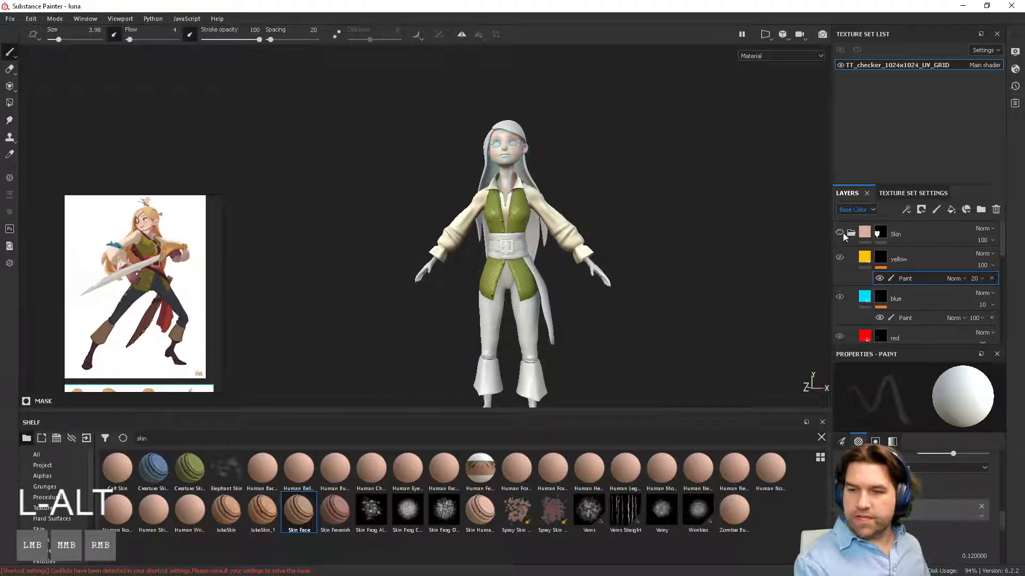
right_click_drag(690, 241, 598, 275, "alt")
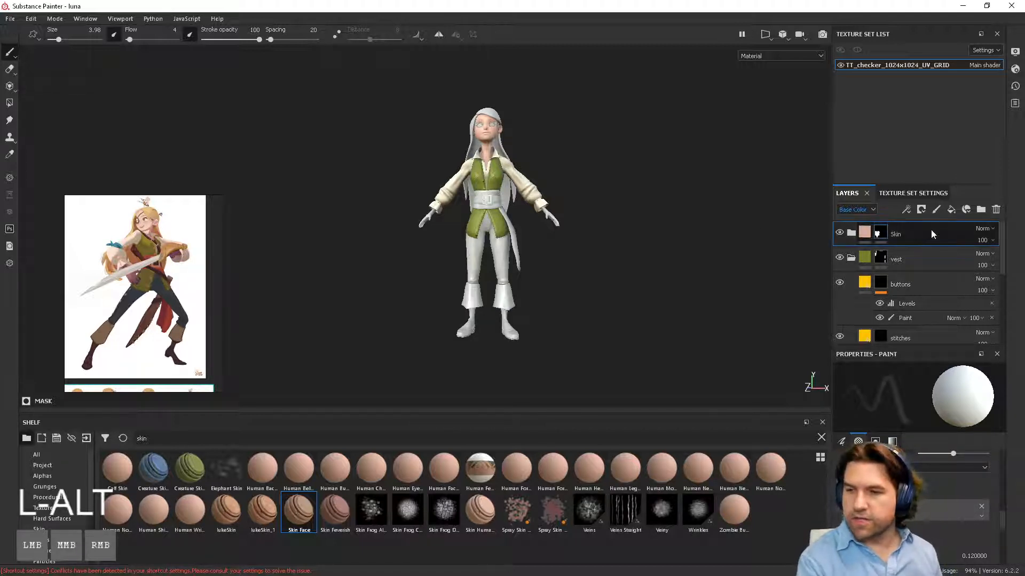
left_click(951, 210)
double_click(876, 234)
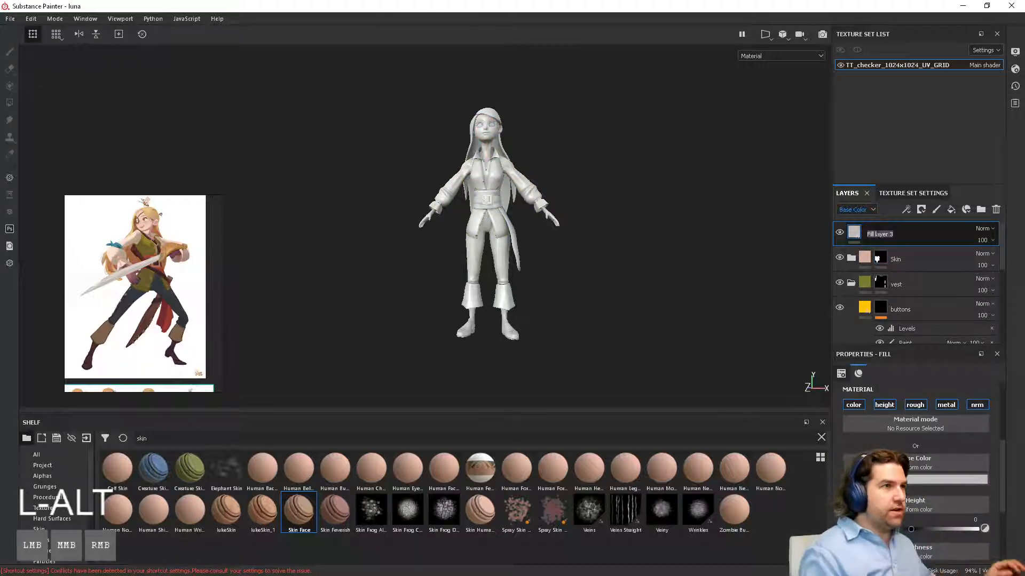
type("gradient")
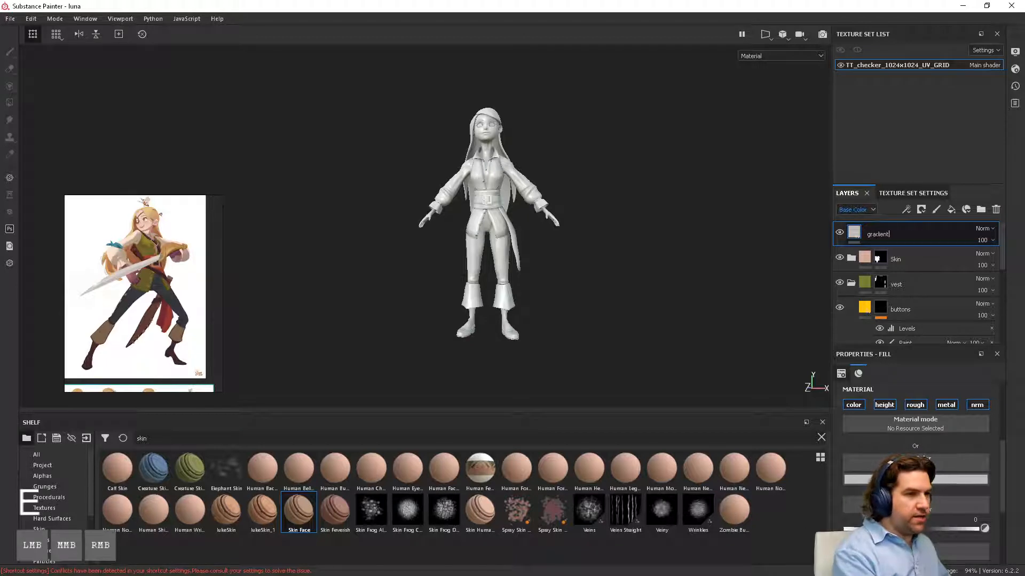
key("Return")
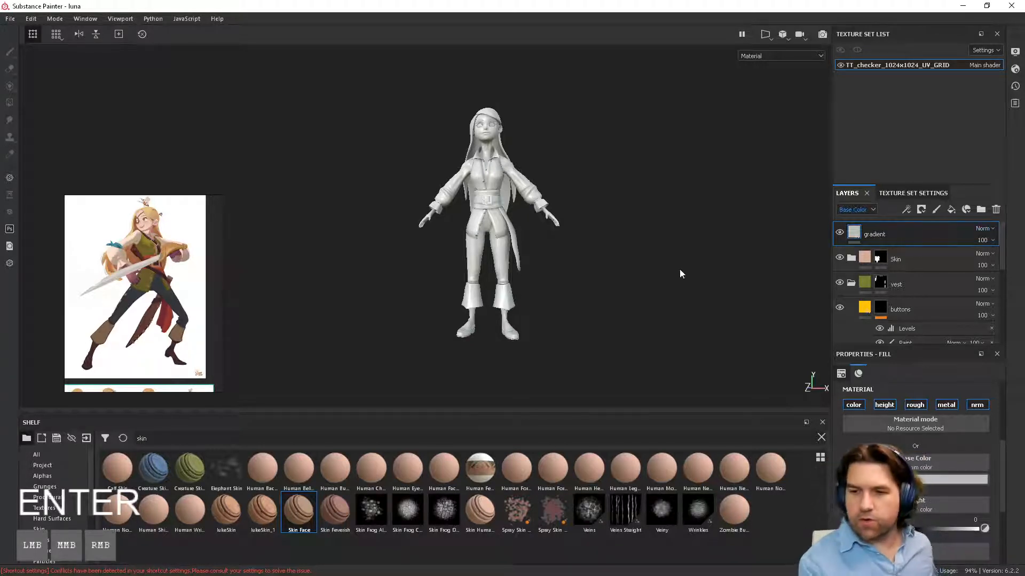
Add a black mask to the gradient fill layer.
right_click_drag(679, 273, 693, 320, "alt")
left_click_drag(694, 320, 797, 262, "alt")
left_click_drag(572, 275, 591, 282, "alt")
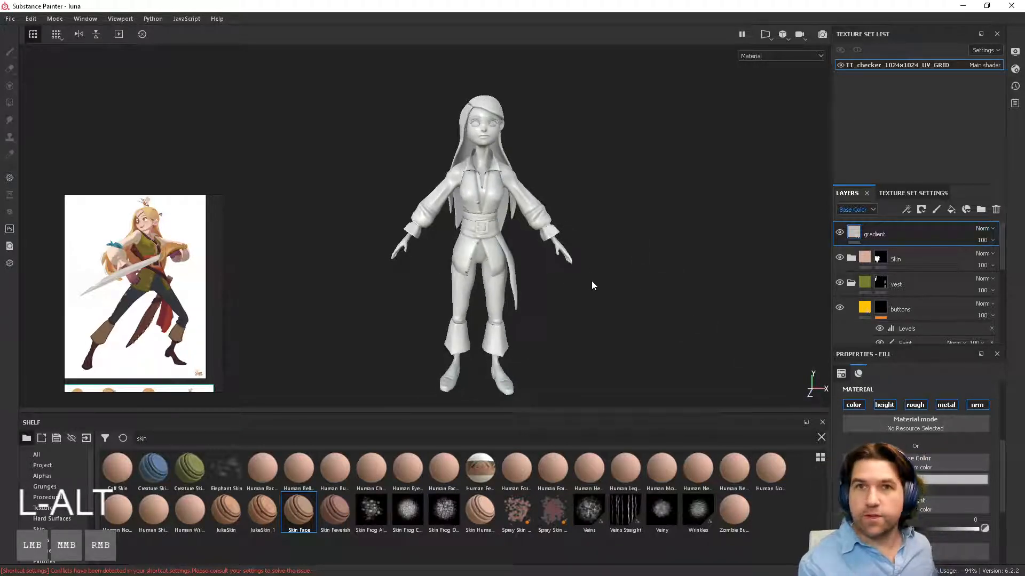
middle_click_drag(592, 282, 550, 293, "alt")
right_click_drag(550, 294, 665, 319, "alt")
middle_click_drag(614, 299, 640, 259, "alt")
right_click_drag(641, 259, 804, 245, "alt")
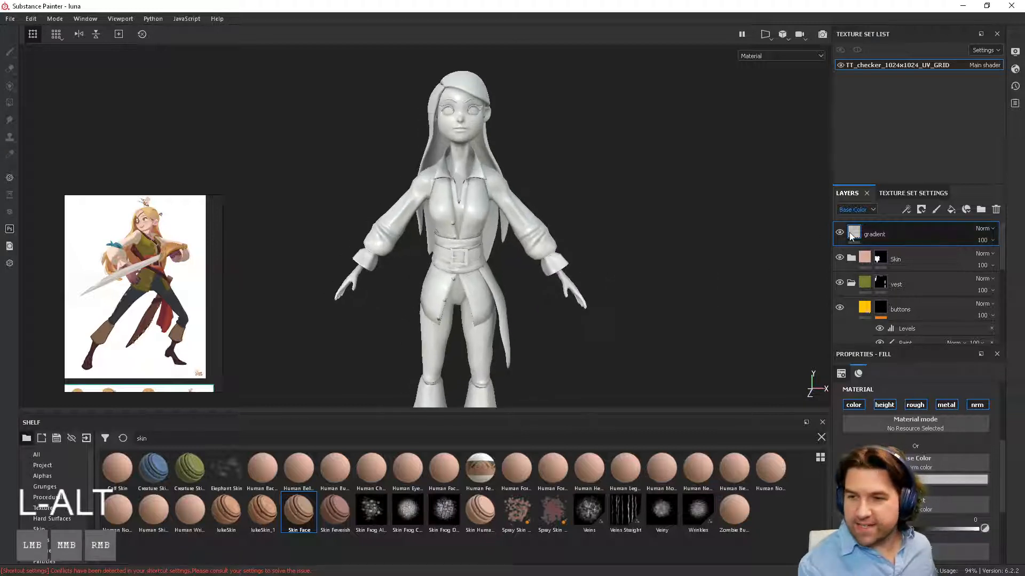
right_click(883, 235)
left_click(882, 245)
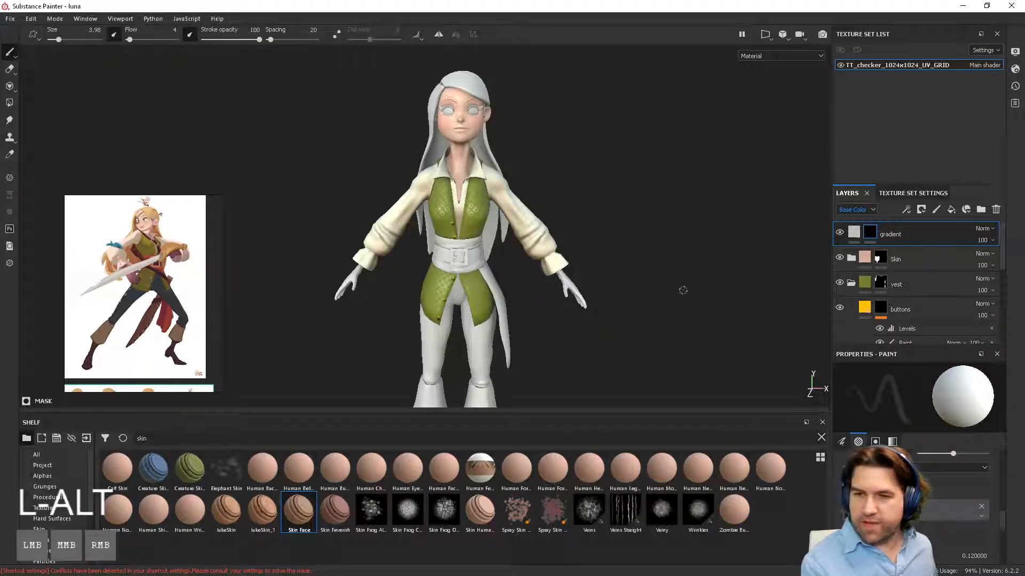
Give the gradient layer a bright red base color and leave only its color channel active.
left_click_drag(682, 291, 686, 316, "alt")
left_click(853, 235)
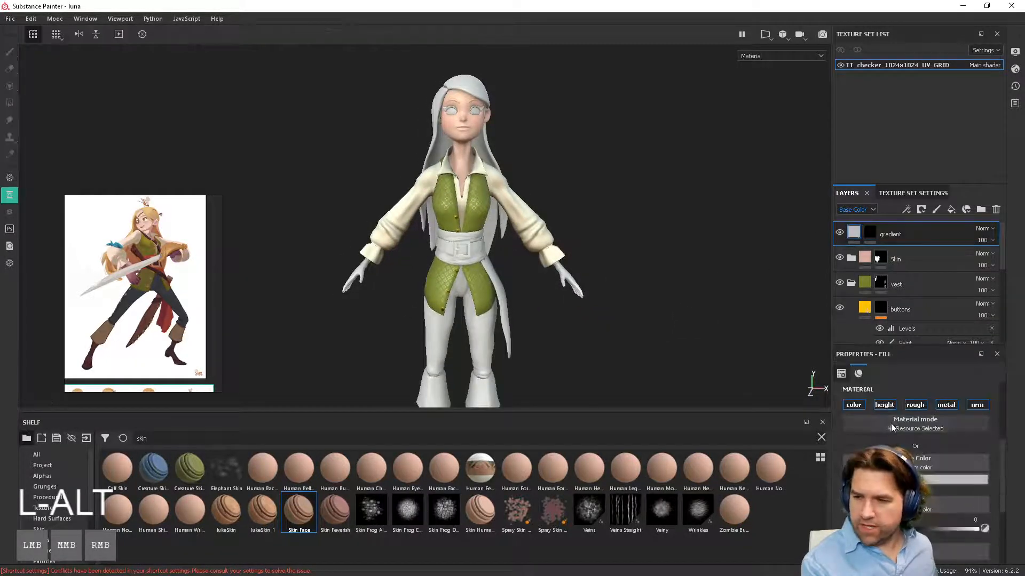
left_click(956, 480)
left_click(941, 392)
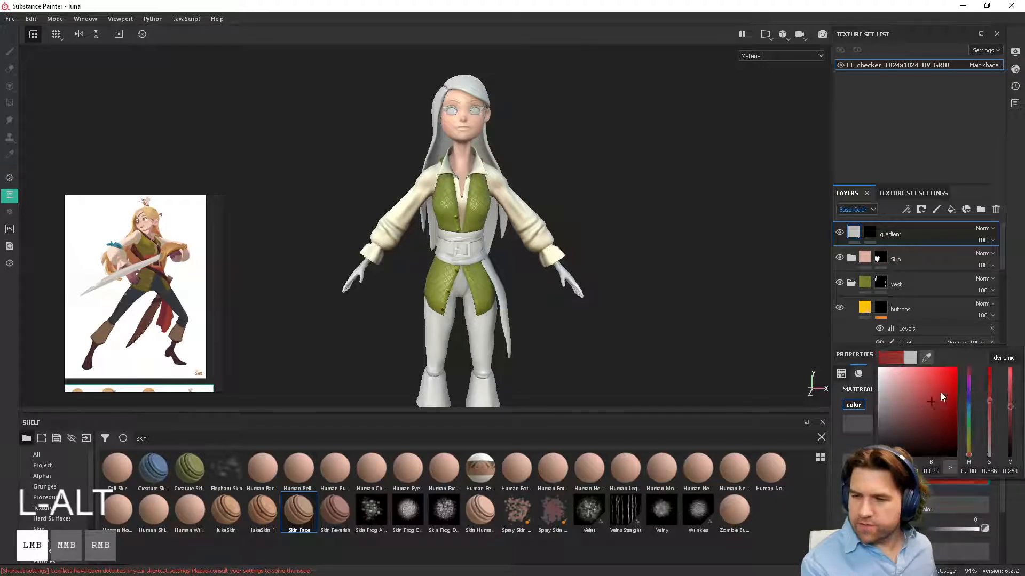
left_click_drag(967, 366, 967, 365)
left_click(663, 397)
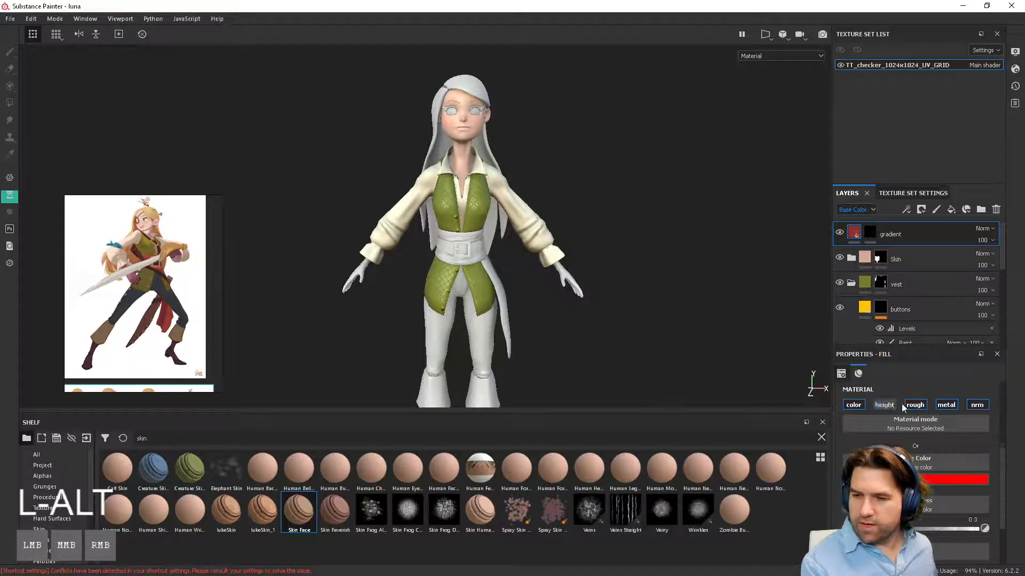
middle_click_drag(681, 352, 650, 326, "alt")
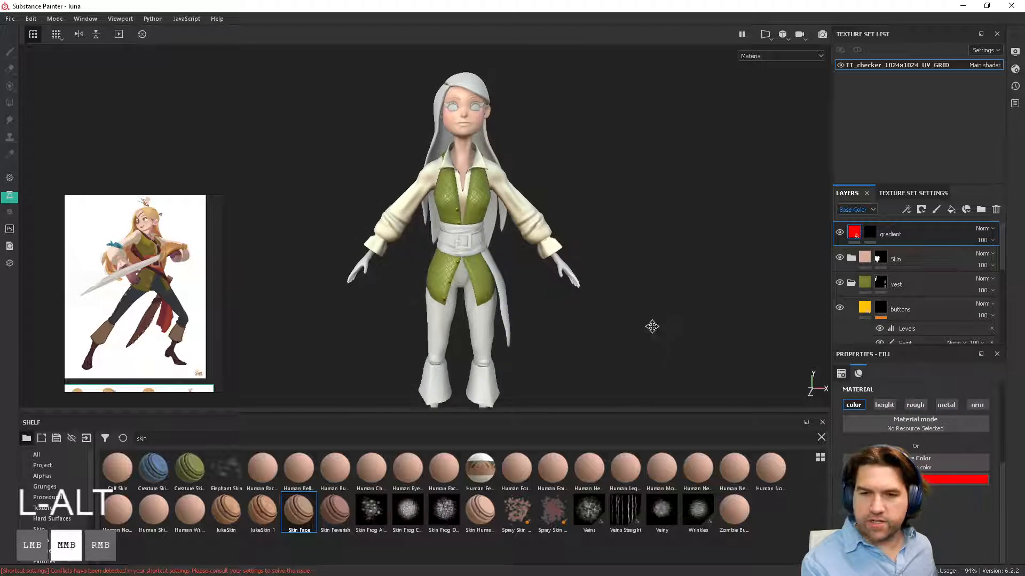
left_click_drag(649, 325, 710, 310, "alt")
Add a Position generator to the gradient layer's mask.
left_click(872, 231)
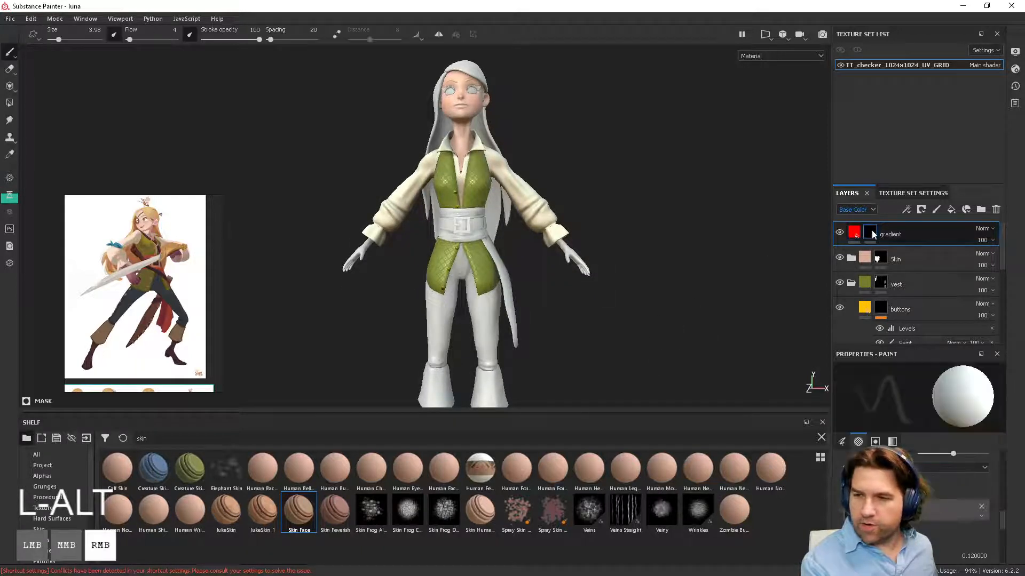
right_click(872, 230)
left_click(937, 441)
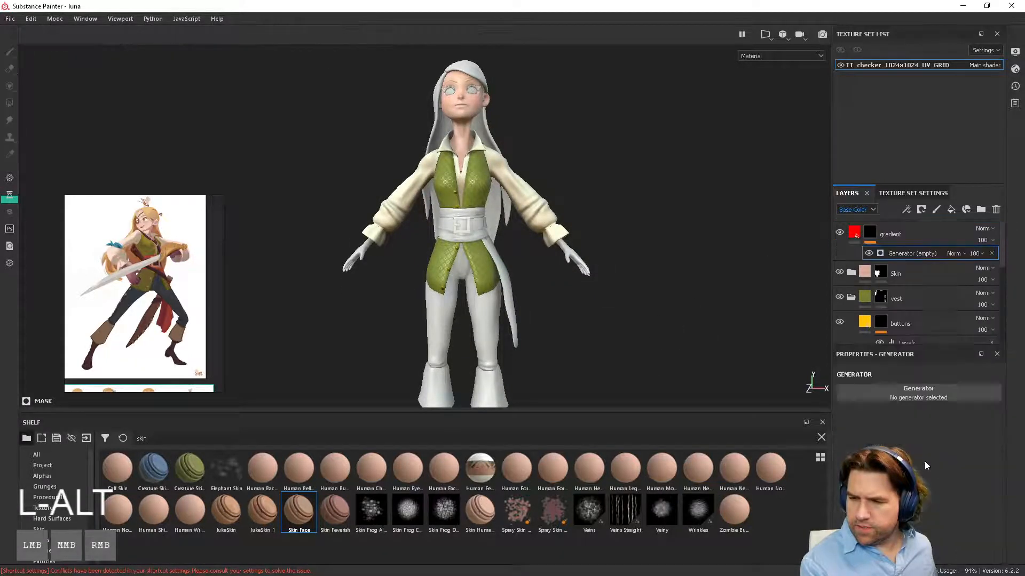
left_click(916, 396)
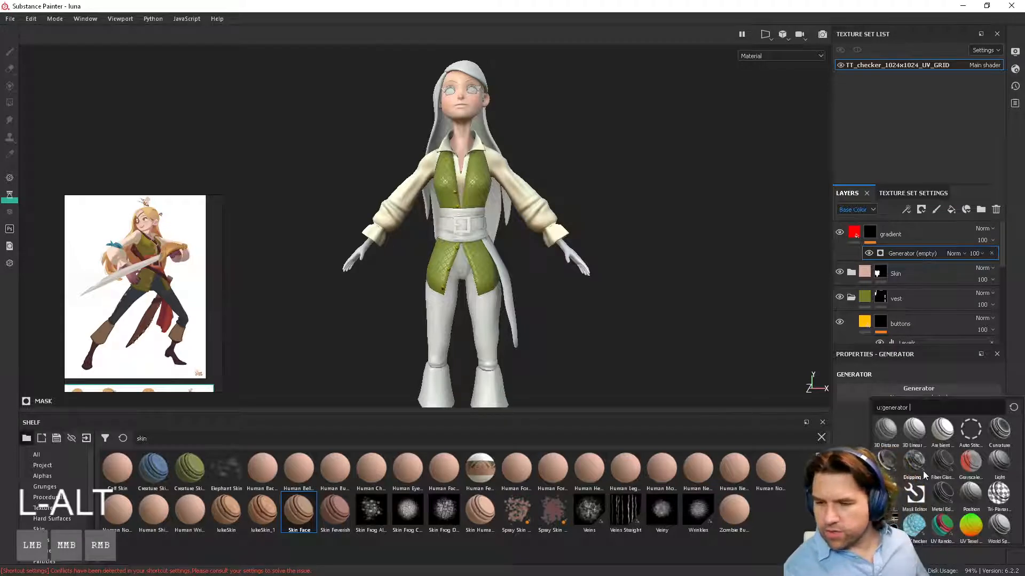
left_click(970, 495)
left_click_drag(710, 291, 547, 313, "alt")
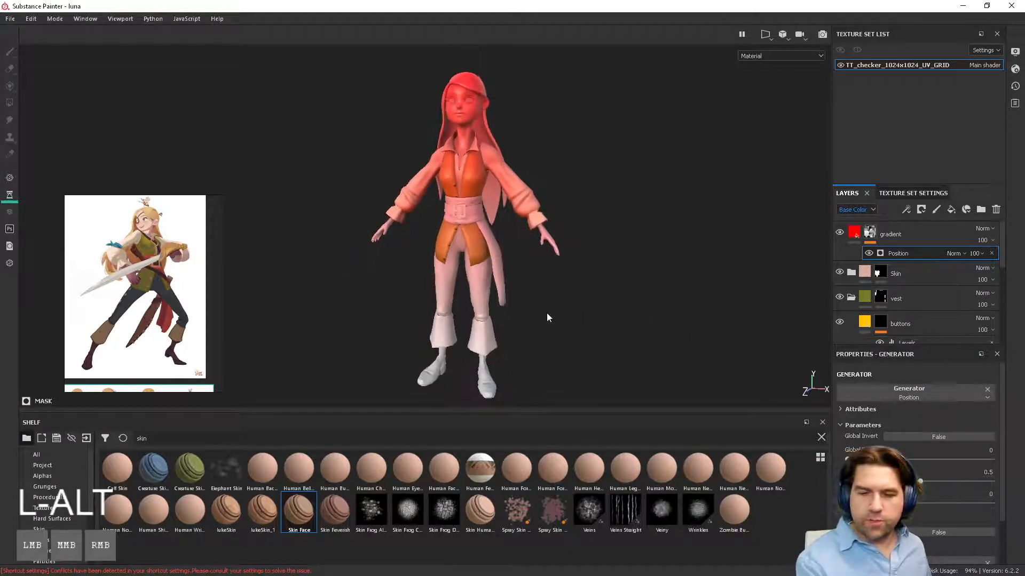
left_click_drag(626, 307, 628, 277, "alt")
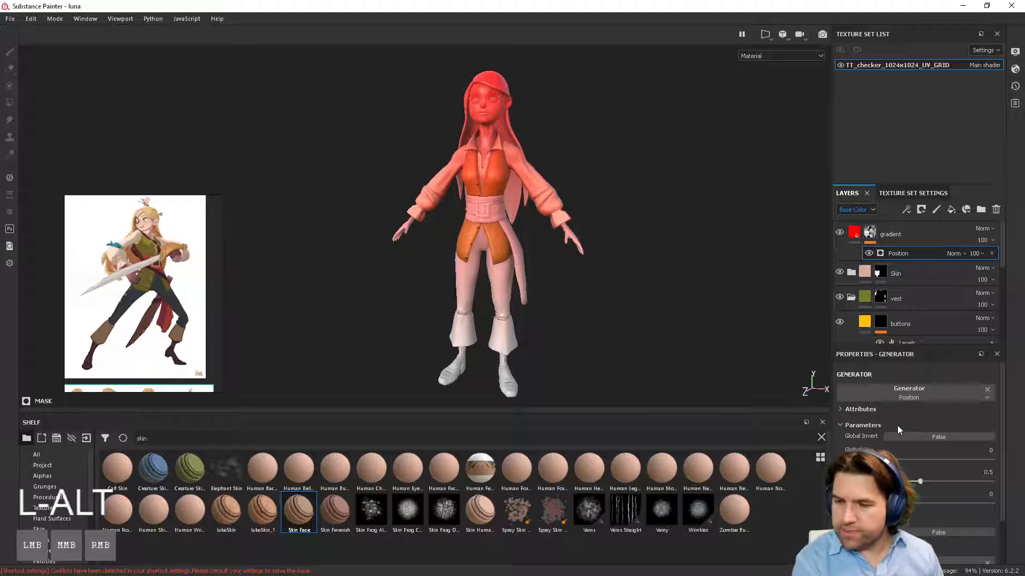
Set Invert to True in the generator's Position Gradient settings so the color builds up toward the feet.
scroll(916, 427, "down", 2)
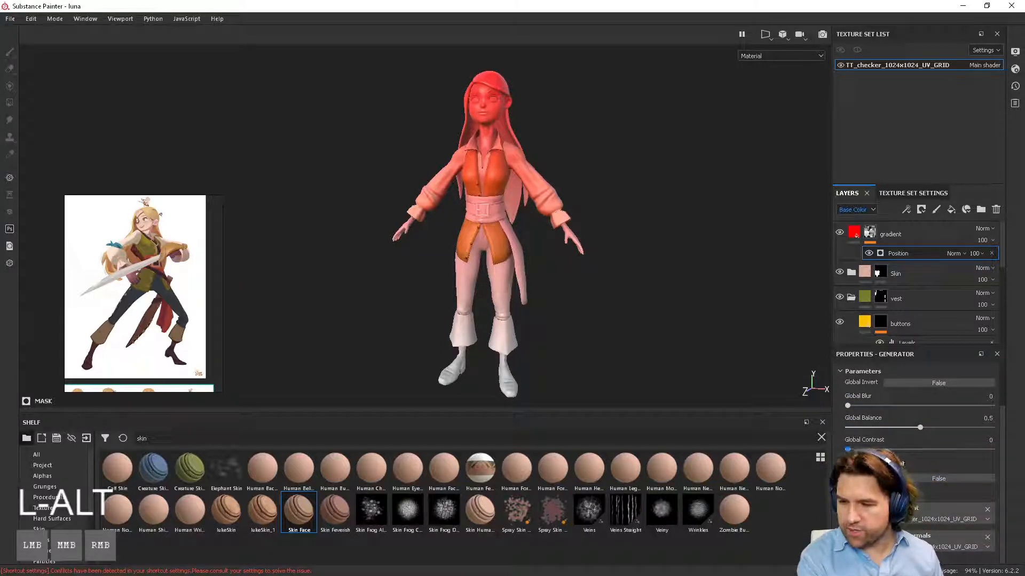
left_click(849, 464)
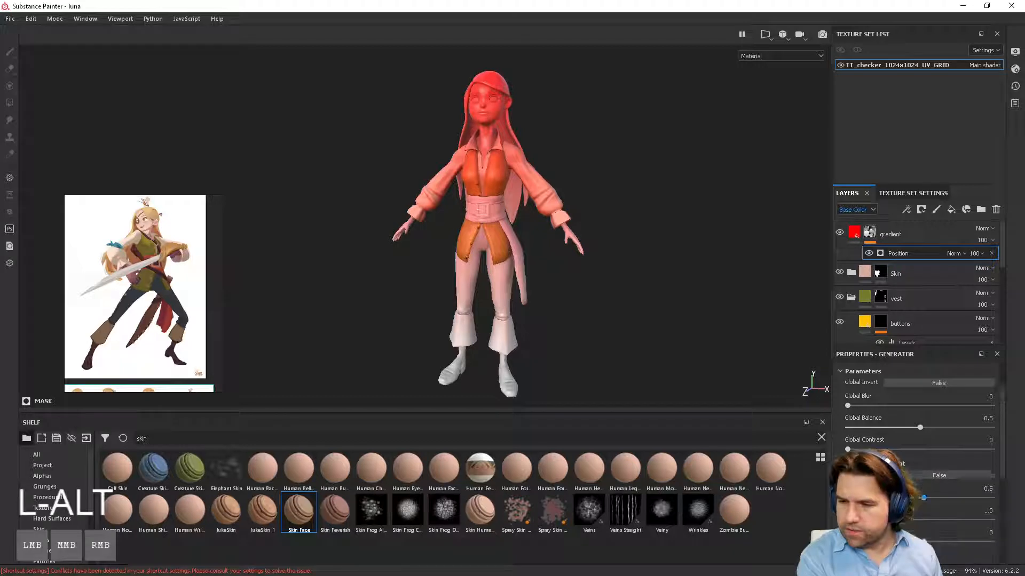
scroll(915, 427, "down", 2)
scroll(920, 479, "down", 1)
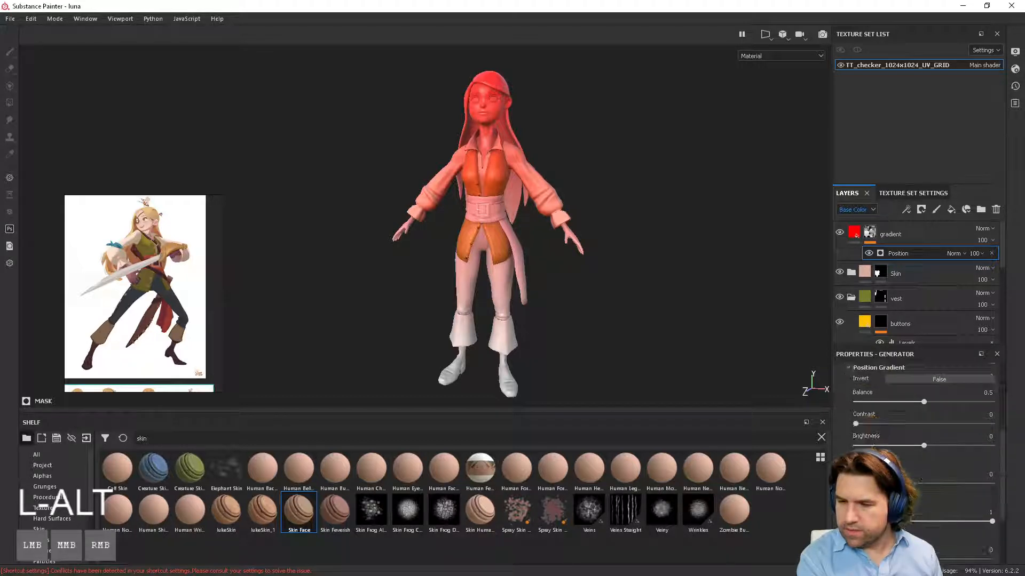
left_click_drag(992, 521, 1015, 521)
scroll(933, 385, "down", 2)
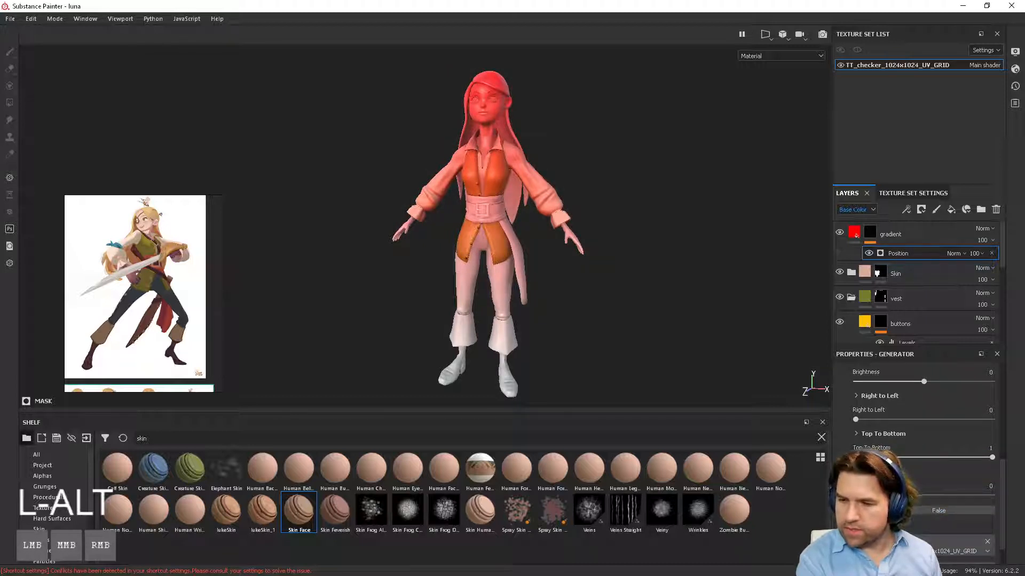
scroll(924, 459, "up", 3)
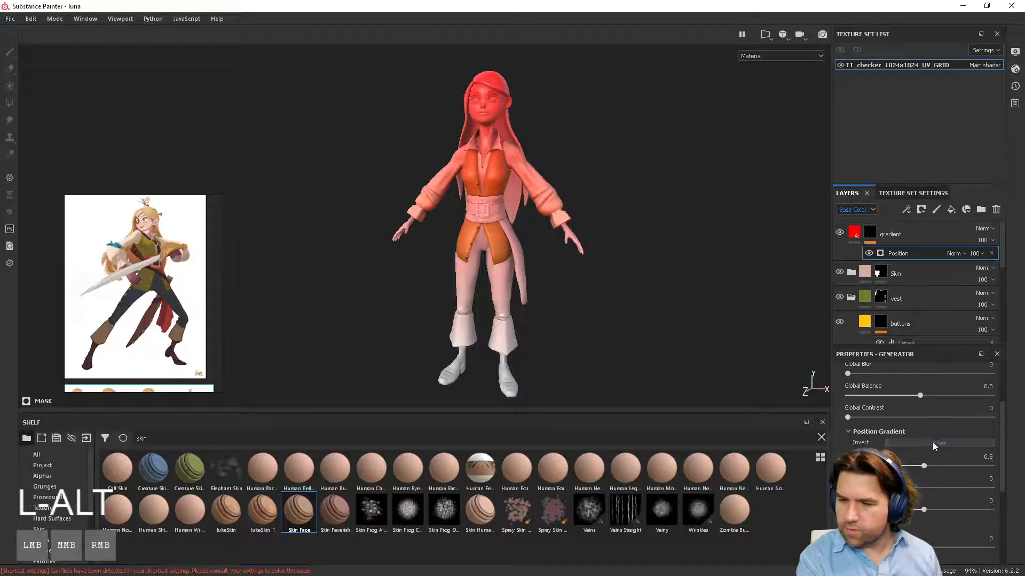
left_click(934, 443)
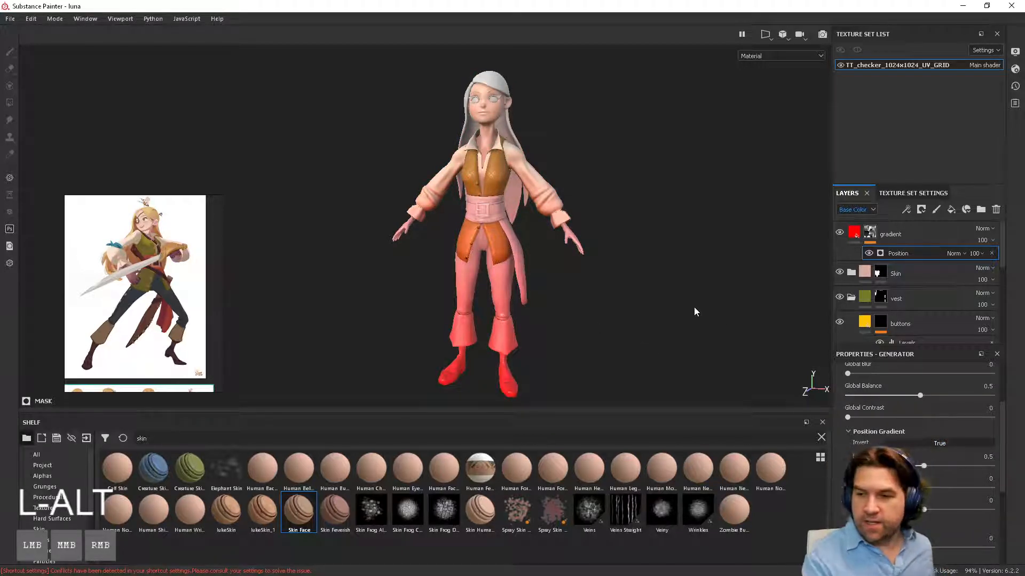
Change the gradient layer's base color to black.
left_click_drag(695, 308, 661, 306, "alt")
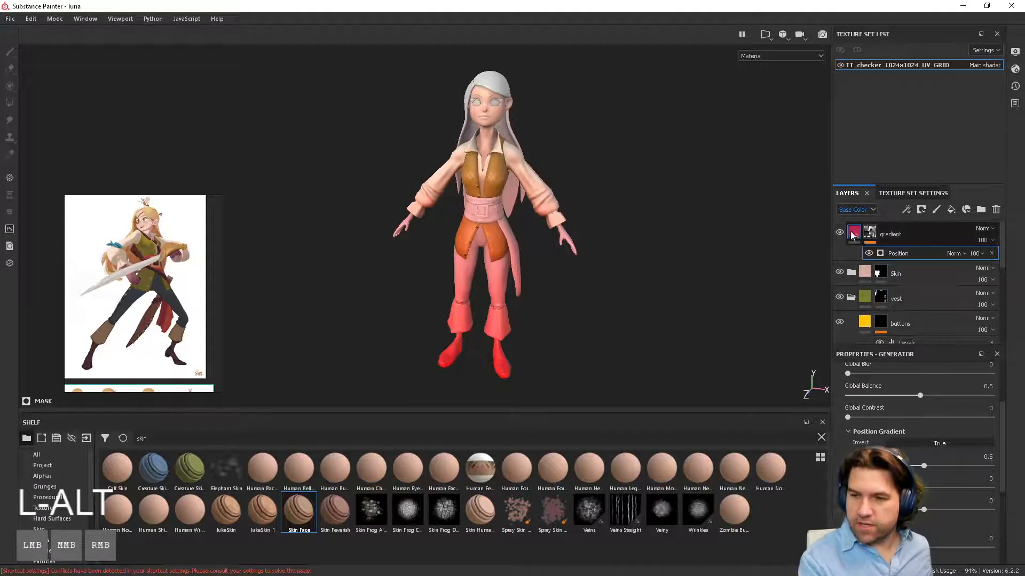
left_click(852, 235)
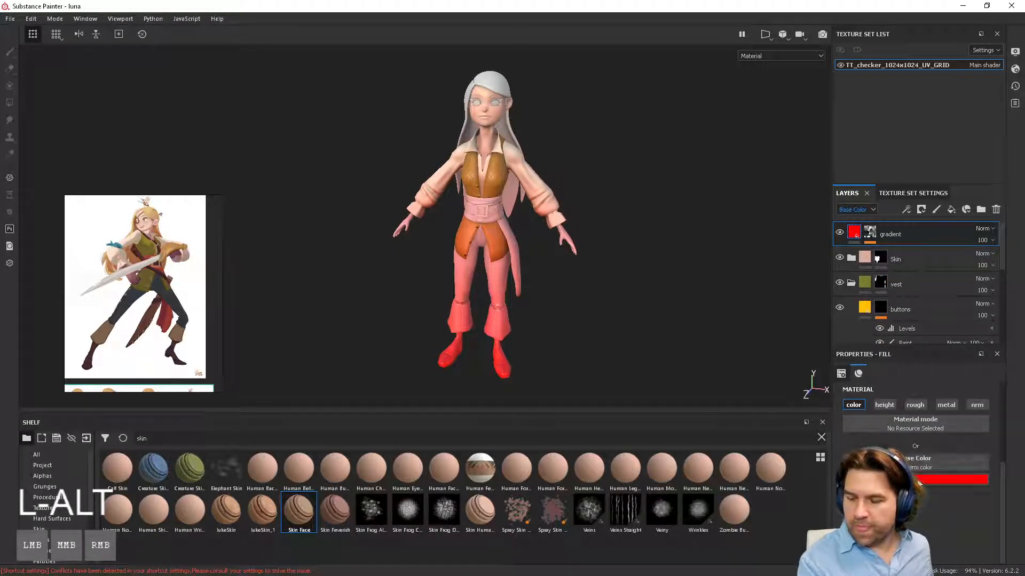
left_click(919, 479)
left_click_drag(952, 440, 966, 479)
Check the darkening over the whole character and reduce the gradient layer's opacity to 76.
left_click_drag(668, 361, 644, 319, "alt")
scroll(644, 320, "up", 3)
middle_click_drag(643, 319, 606, 264, "alt")
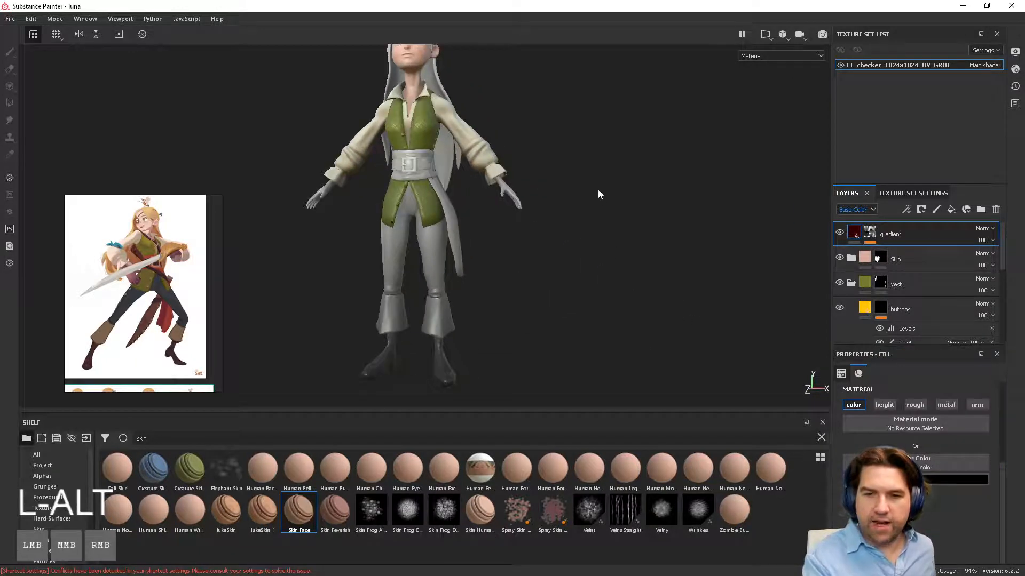
middle_click_drag(598, 190, 664, 260, "alt")
right_click_drag(665, 260, 757, 331, "alt")
middle_click_drag(662, 241, 661, 201, "alt")
right_click_drag(660, 201, 603, 160, "alt")
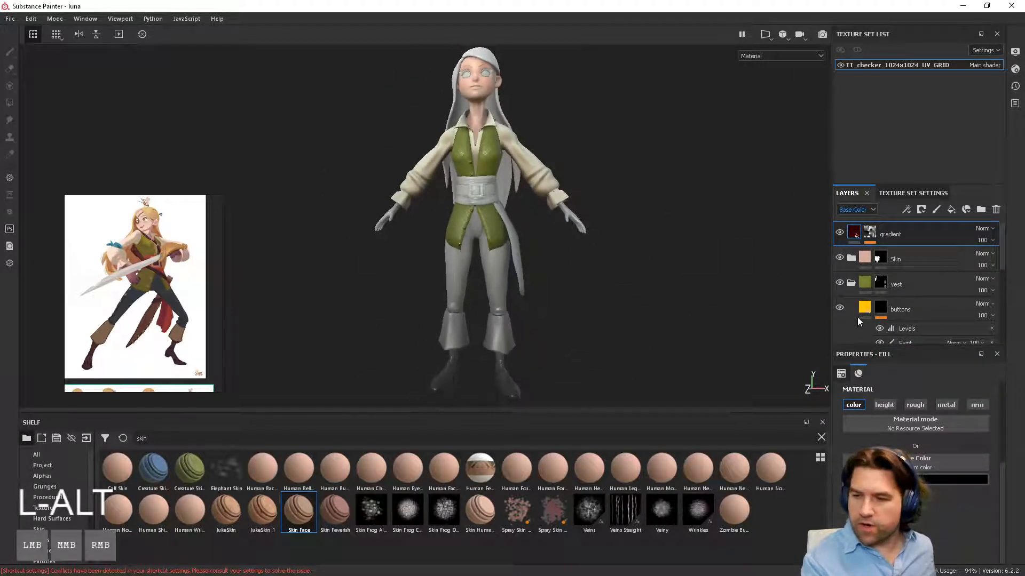
left_click(984, 241)
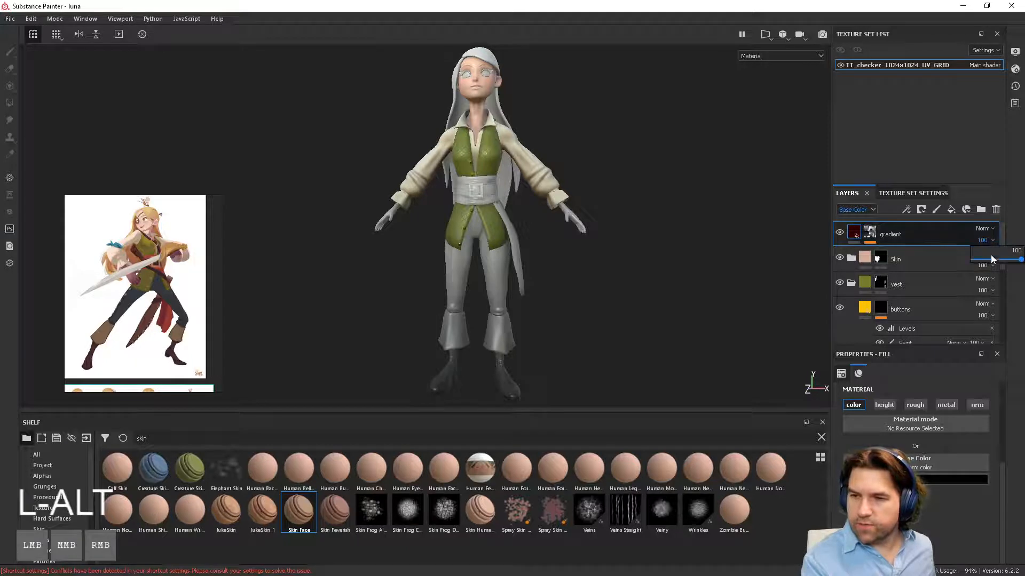
left_click_drag(992, 259, 1010, 268)
mouse_move(603, 270)
left_mouse_down("alt")
mouse_move(546, 273)
mouse_move(614, 280)
left_mouse_up("alt")
right_click_drag(613, 280, 675, 293, "alt")
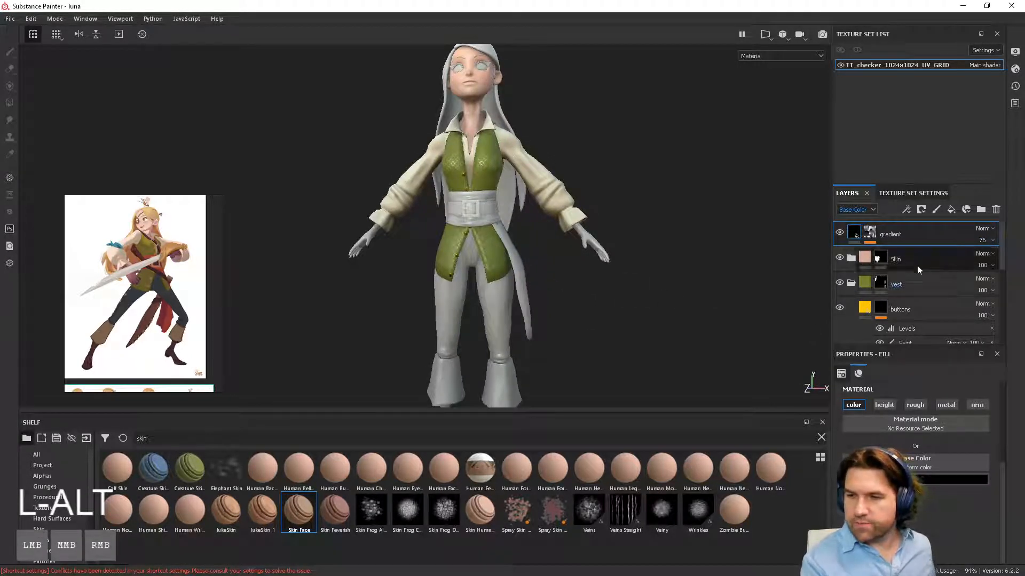
Try the Overlay and Saturation blend modes on the gradient layer, lowering its opacity to 27.
left_click(981, 228)
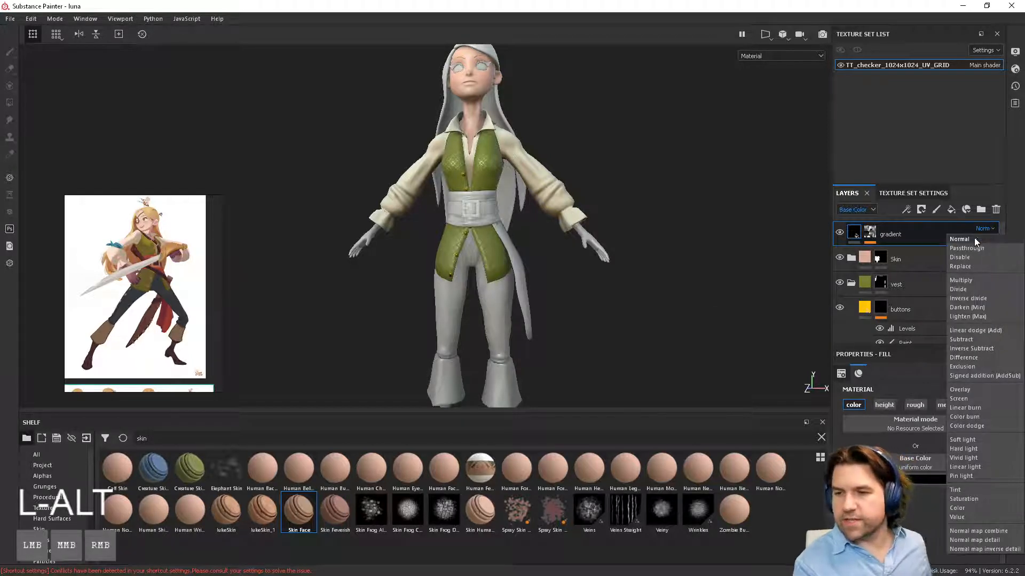
left_click(966, 388)
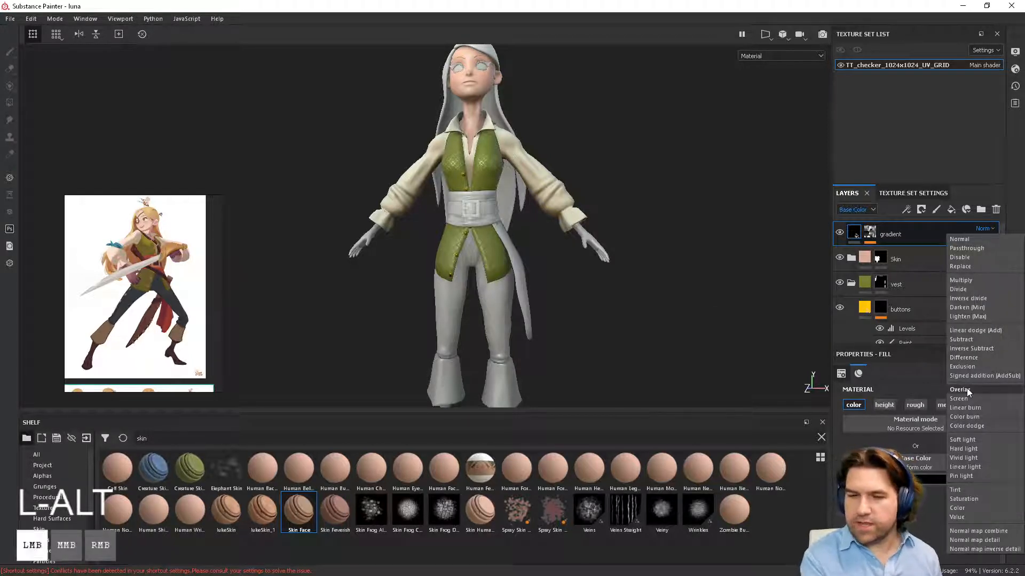
left_click(983, 228)
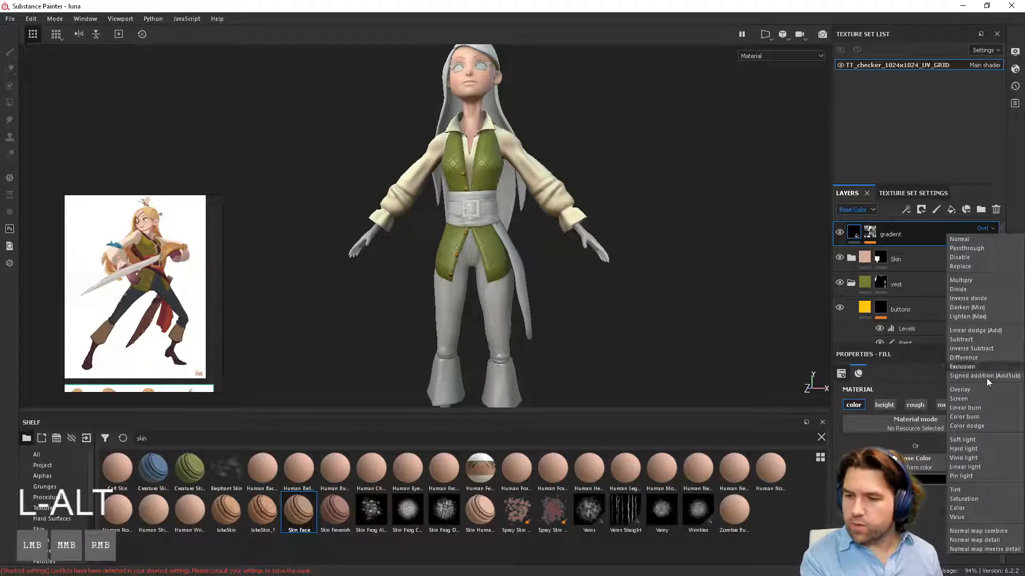
left_click(980, 499)
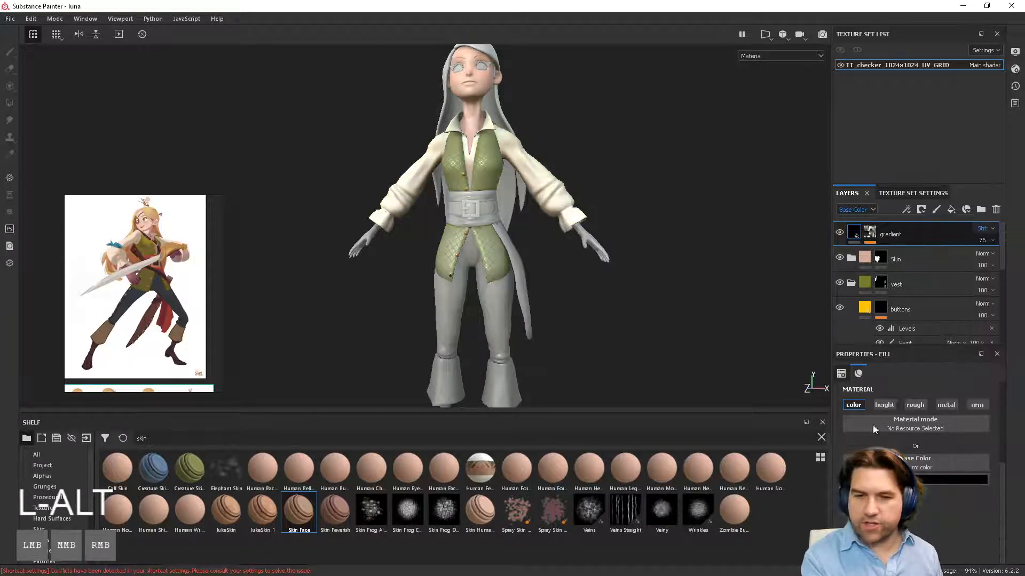
left_click_drag(683, 299, 699, 318, "alt")
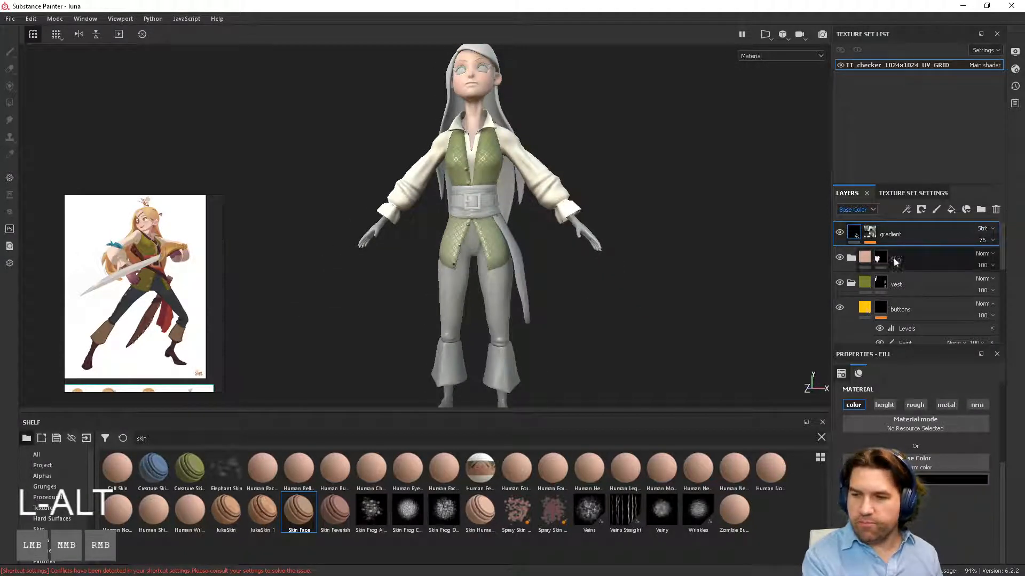
left_click(982, 240)
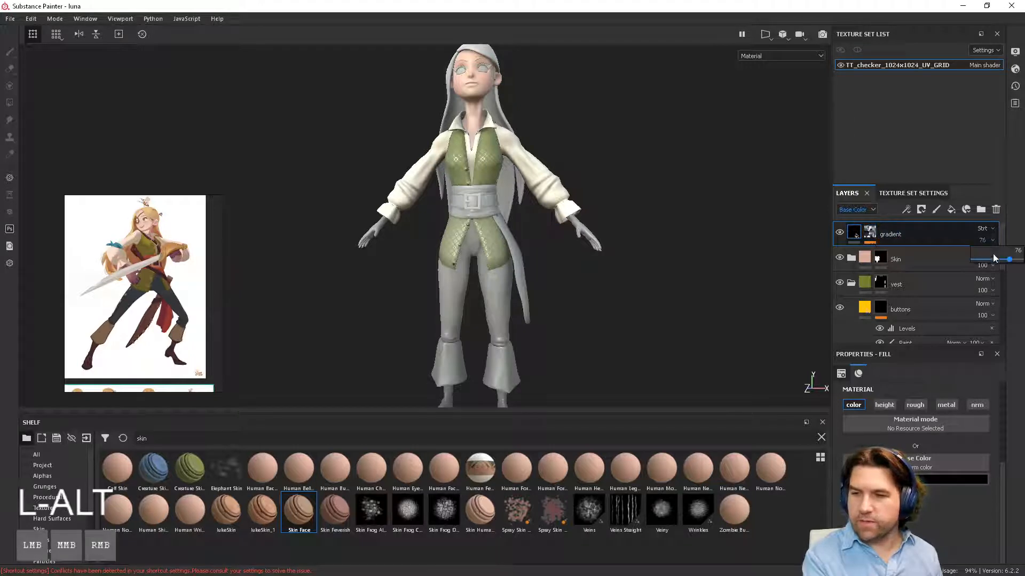
left_click_drag(992, 258, 977, 263)
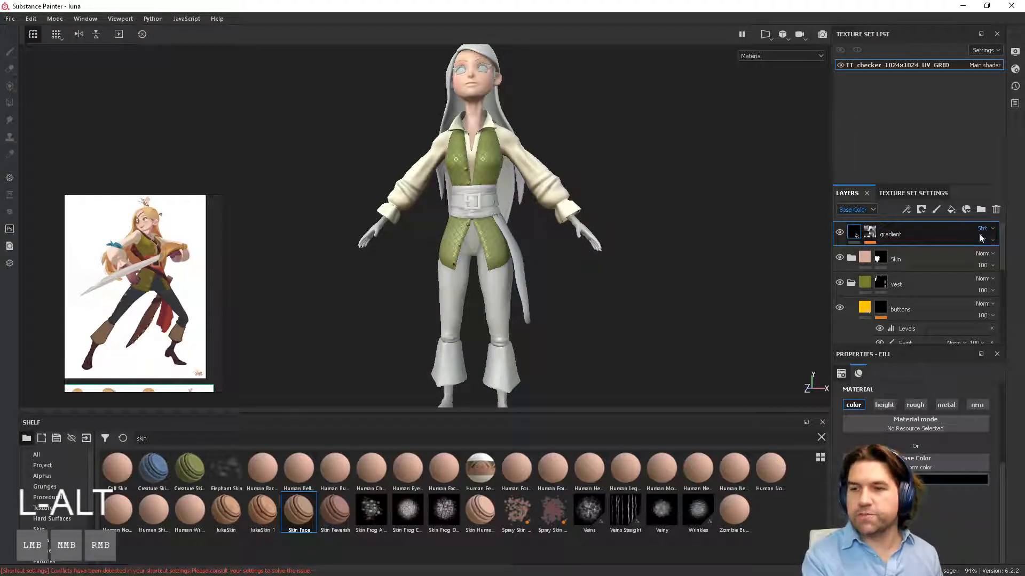
Try the Value and Color blend modes on the gradient layer, raising its opacity to 45.
left_click(980, 231)
left_click(962, 514)
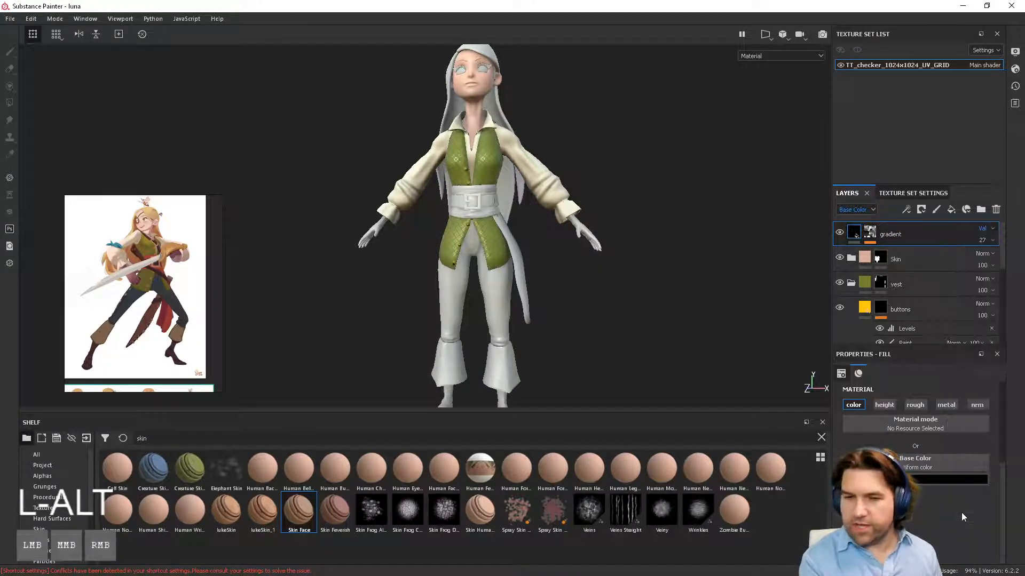
left_click_drag(994, 244, 983, 258)
left_click(991, 230)
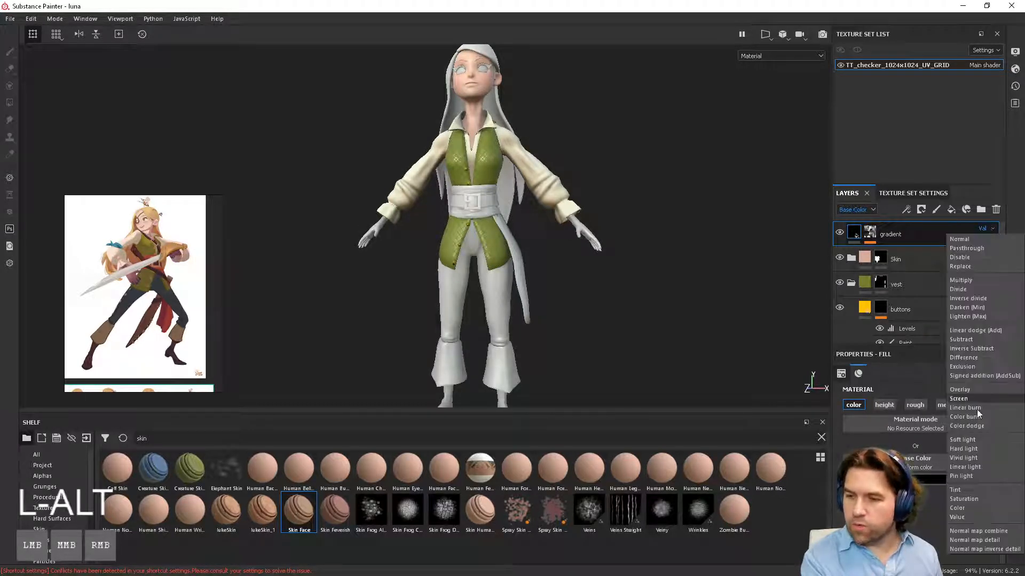
left_click(975, 508)
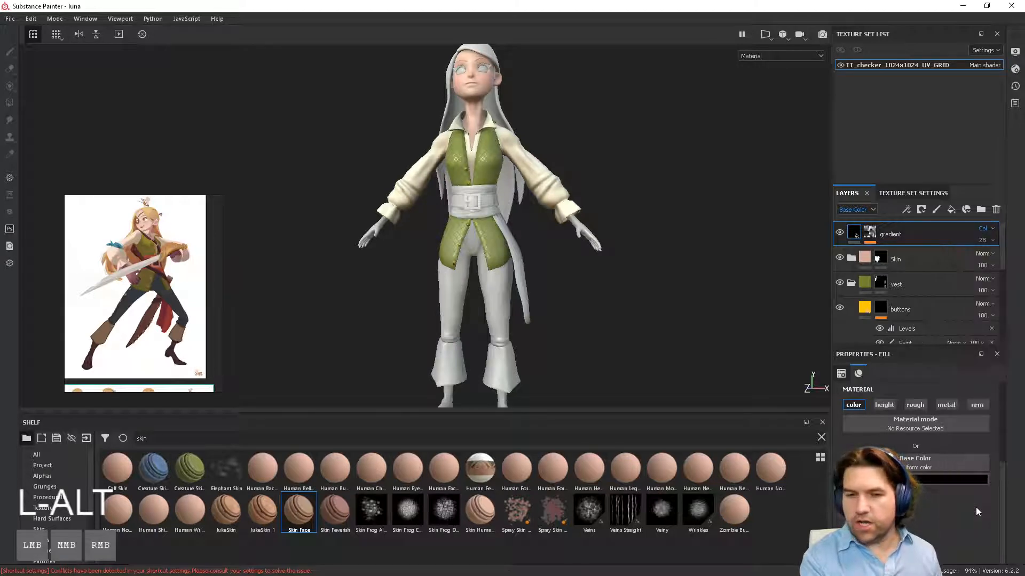
left_click(993, 240)
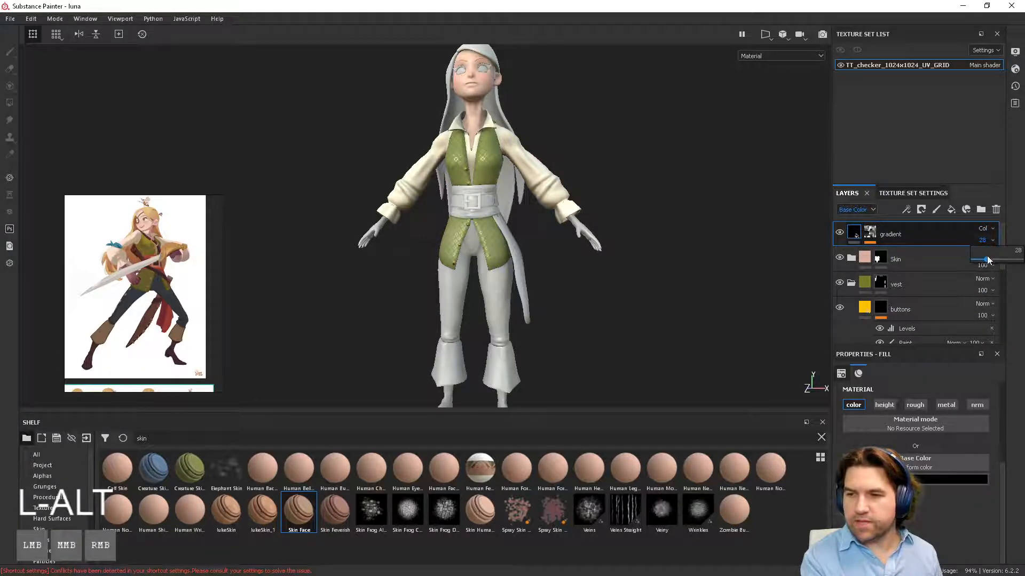
mouse_move(985, 259)
left_mouse_down()
mouse_move(1020, 260)
mouse_move(988, 267)
left_mouse_up()
Set the gradient layer's blend mode to Multiply and its opacity to 63.
left_click(982, 229)
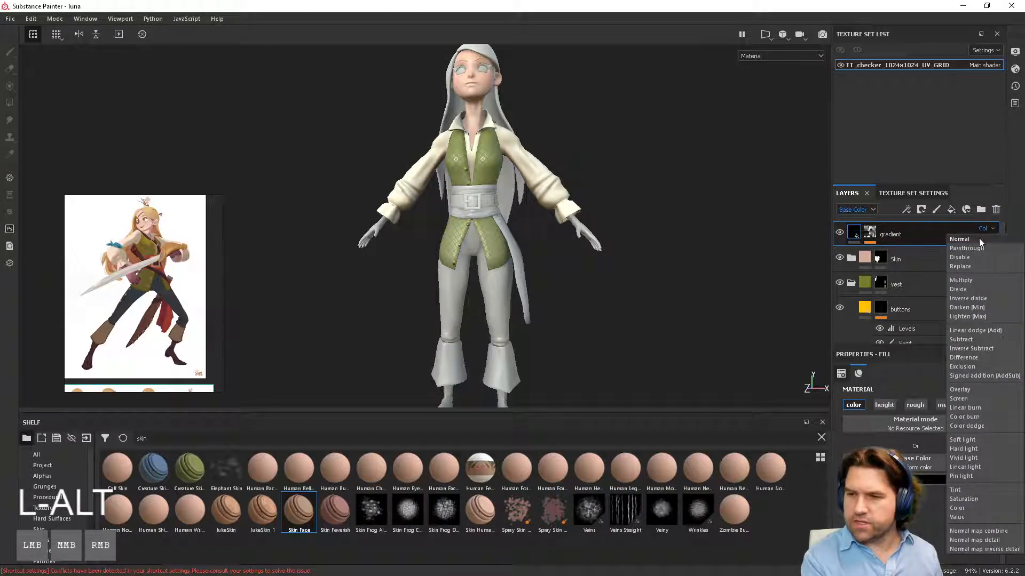
left_click(973, 279)
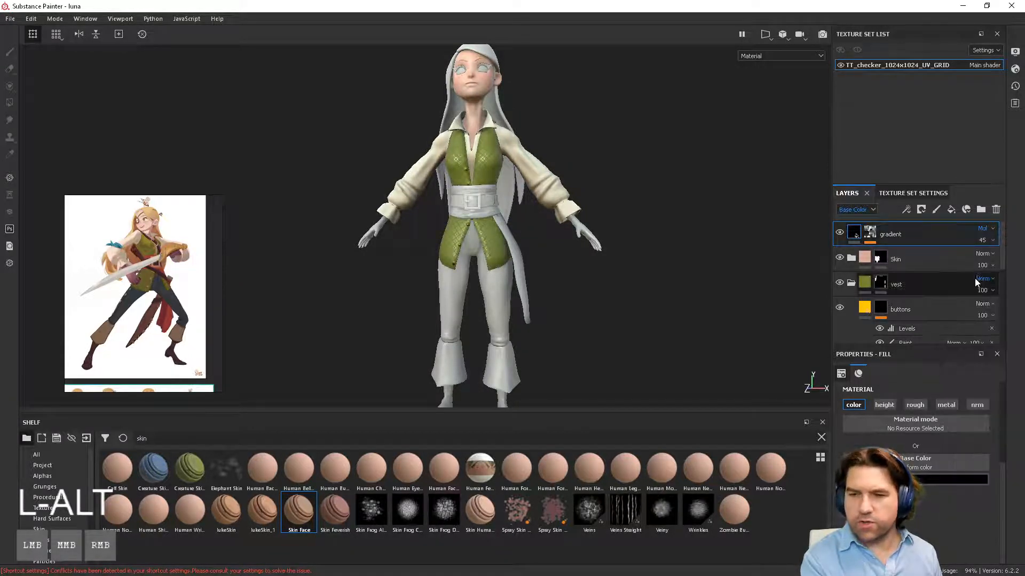
left_click(982, 240)
mouse_move(996, 259)
left_mouse_down()
mouse_move(941, 269)
mouse_move(1003, 267)
left_mouse_up()
Compare the whole character with the gradient layer hidden and shown.
scroll(623, 274, "down", 5)
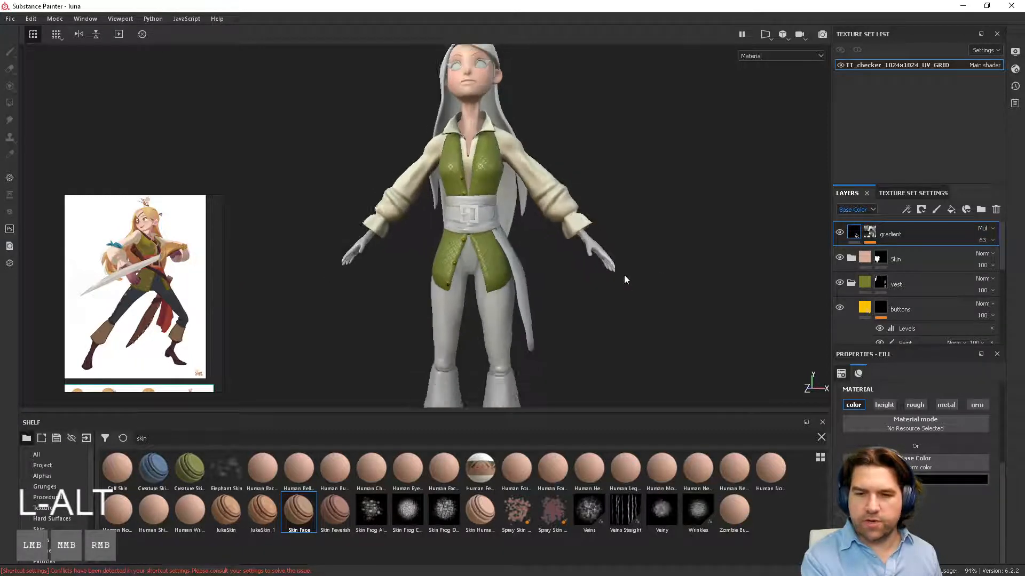
middle_click_drag(607, 222, 606, 255, "alt")
left_click_drag(607, 255, 607, 271, "alt")
right_click_drag(607, 271, 645, 246, "alt")
middle_click_drag(645, 246, 622, 265, "alt")
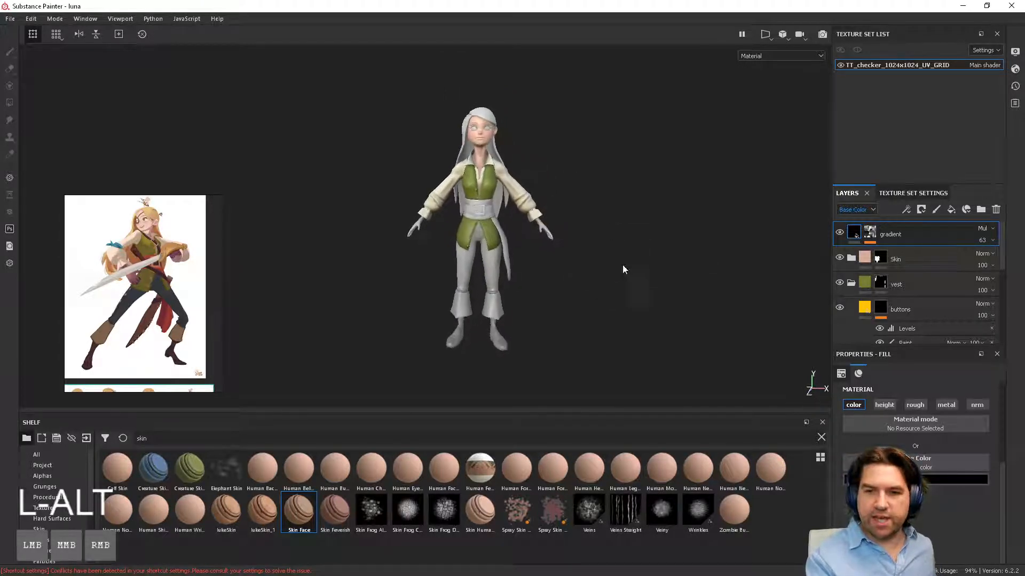
left_click(840, 233)
left_click(841, 232)
left_click_drag(614, 289, 602, 271, "alt")
scroll(459, 288, "up", 2)
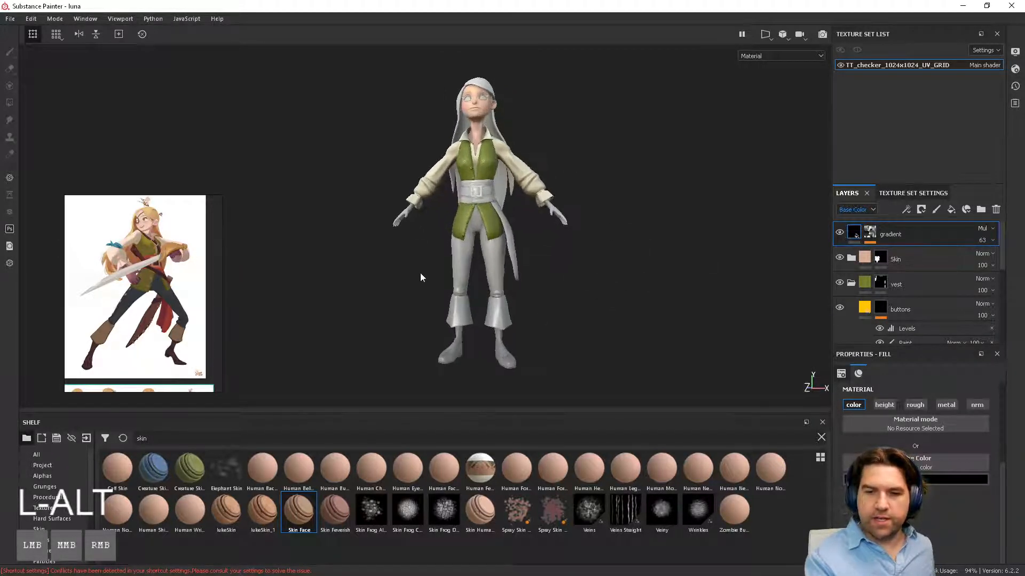
Examine the gradient's shading on the character's face, vest and sleeves up close.
middle_click_drag(478, 143, 486, 212, "alt")
right_click_drag(487, 213, 644, 316, "alt")
middle_click_drag(491, 280, 522, 316, "alt")
right_click_drag(522, 315, 712, 354, "alt")
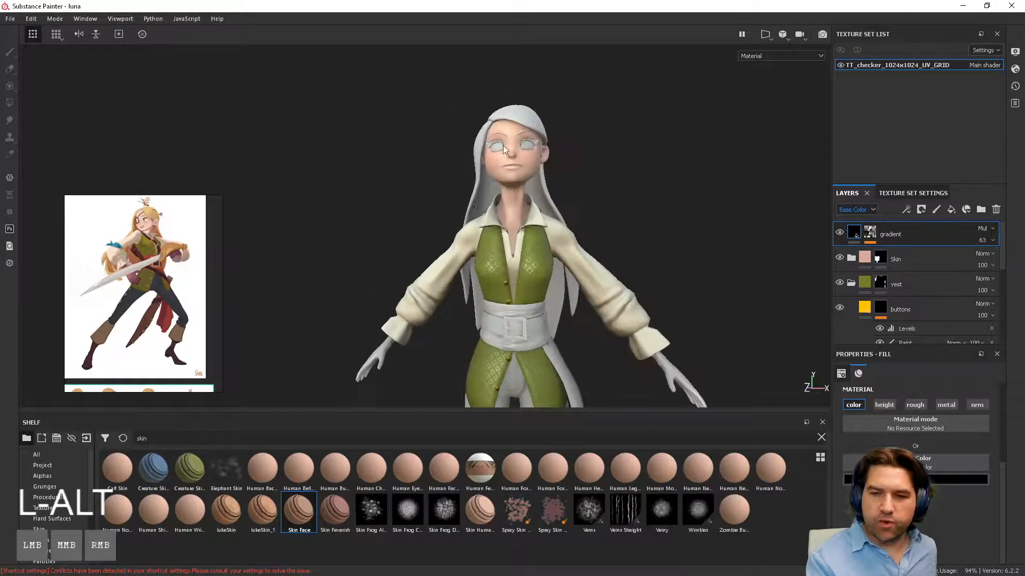
middle_click_drag(503, 146, 507, 171, "alt")
mouse_move(645, 251)
left_mouse_down("alt")
mouse_move(633, 261)
mouse_move(644, 271)
mouse_move(347, 247)
mouse_move(482, 260)
mouse_move(634, 244)
left_mouse_up("alt")
middle_click_drag(634, 245, 612, 275, "alt")
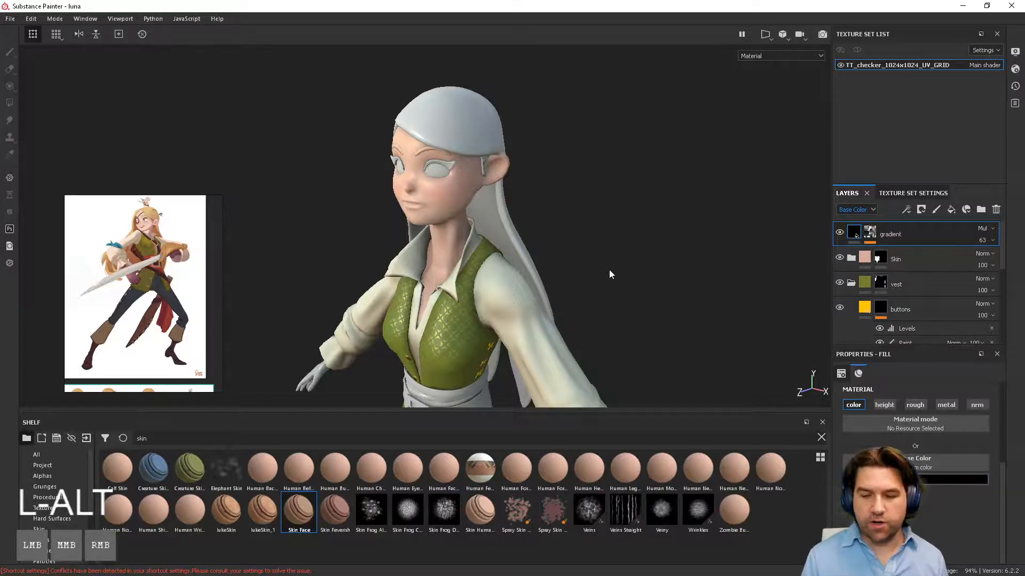
Replace the skin search in the shelf with the Alphas category.
left_click(70, 518)
left_click(64, 528)
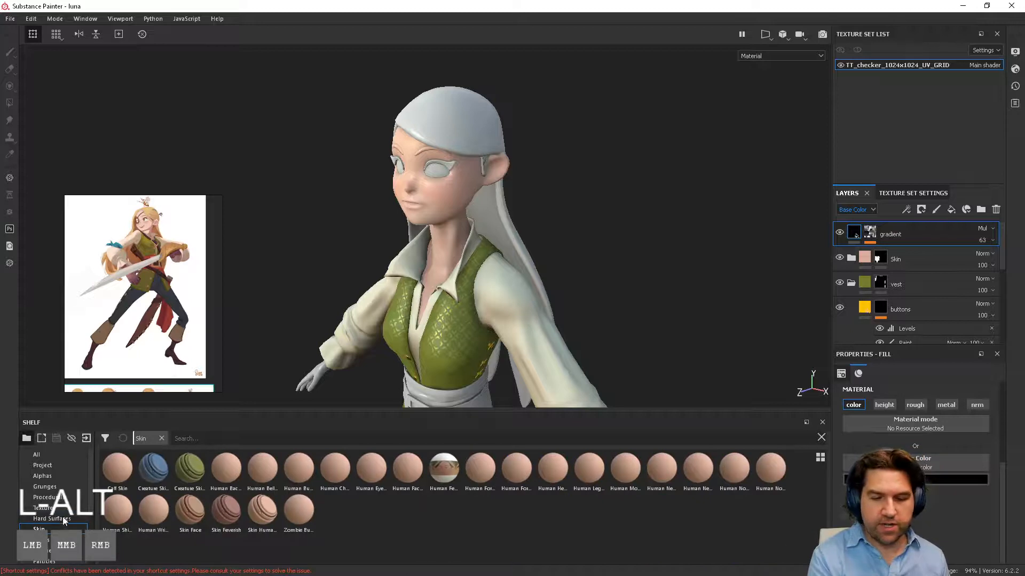
left_click(64, 477)
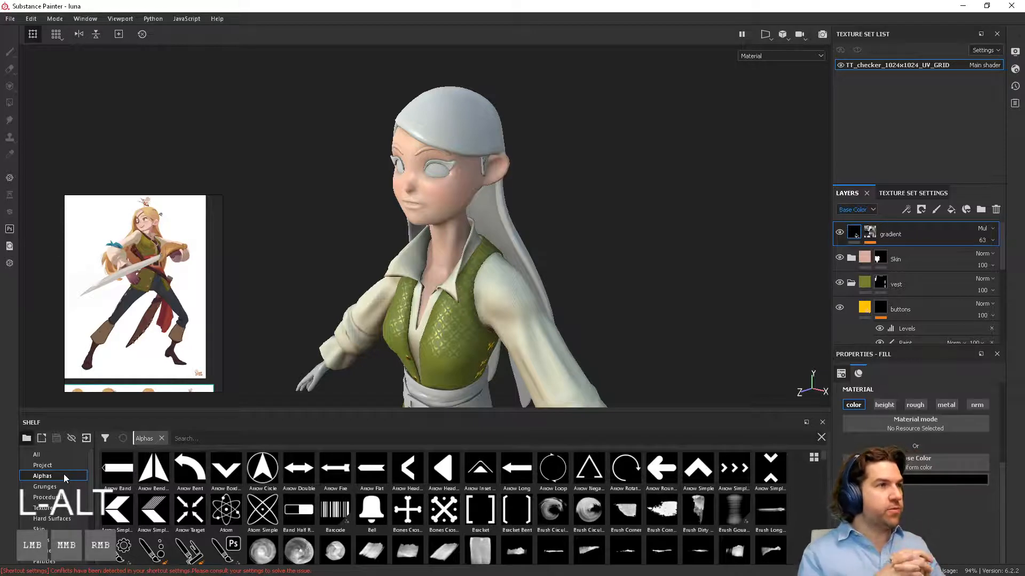
left_click_drag(583, 247, 657, 242, "alt")
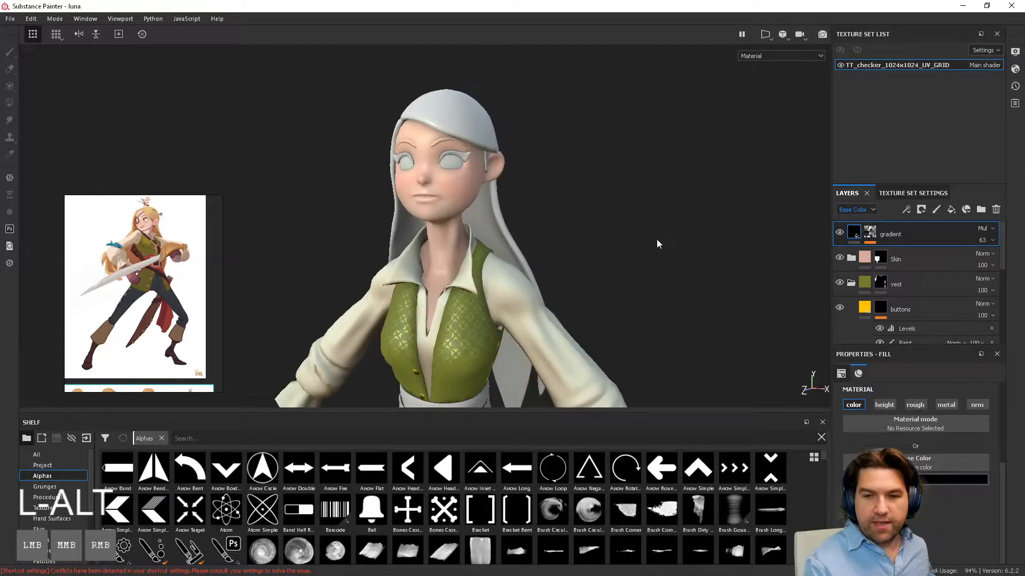
right_click_drag(657, 242, 377, 243, "alt")
middle_click_drag(377, 242, 360, 218, "alt")
right_click_drag(481, 240, 446, 244, "alt")
middle_click_drag(501, 246, 527, 228, "alt")
right_click_drag(528, 228, 464, 244, "alt")
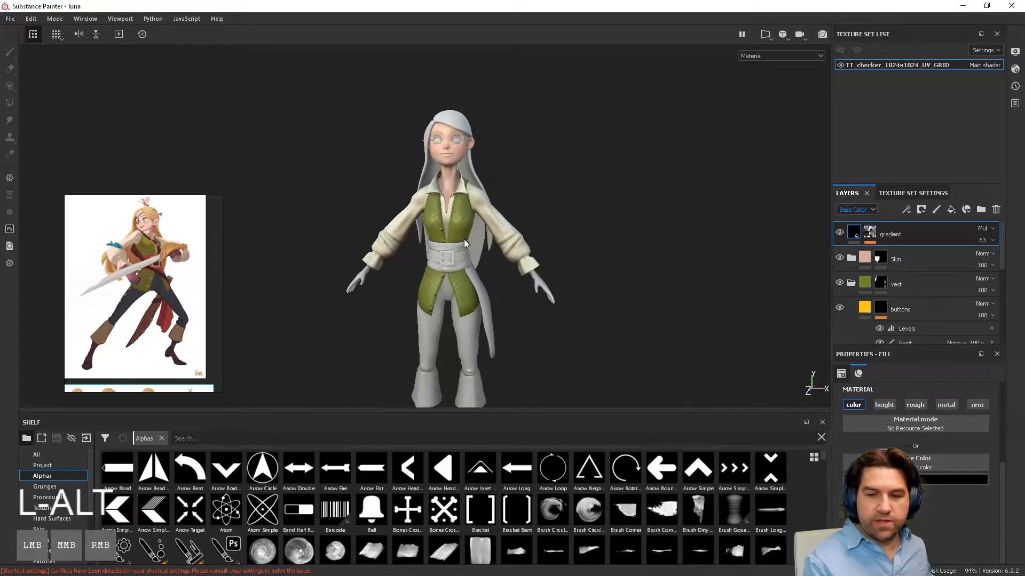